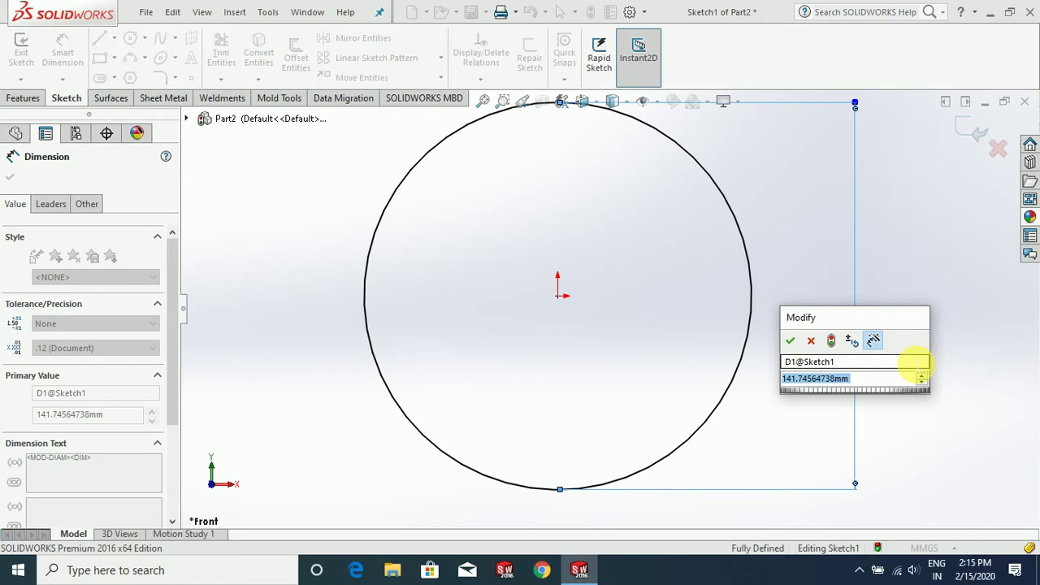
Step: Set the circle's diameter to 134*2 mm and accept the dimension
type("34")
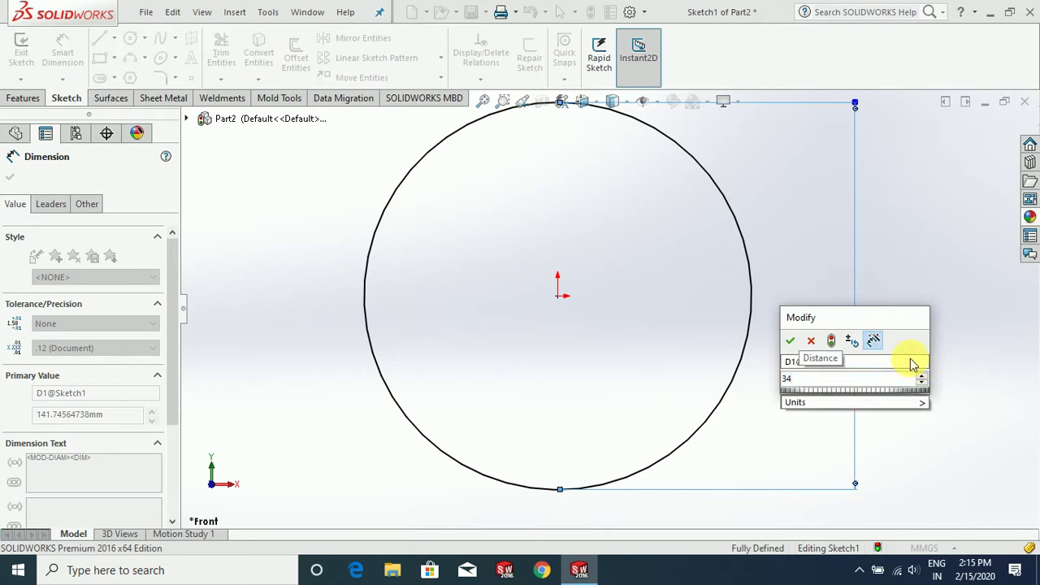
key("BackSpace")
key("BackSpace")
type("13")
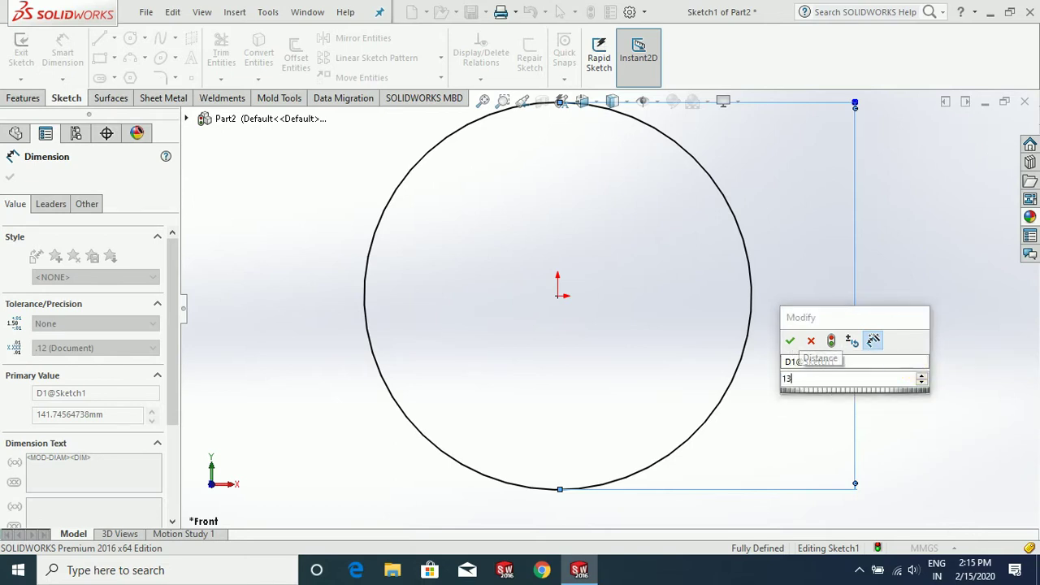
type("4*2")
key("Return")
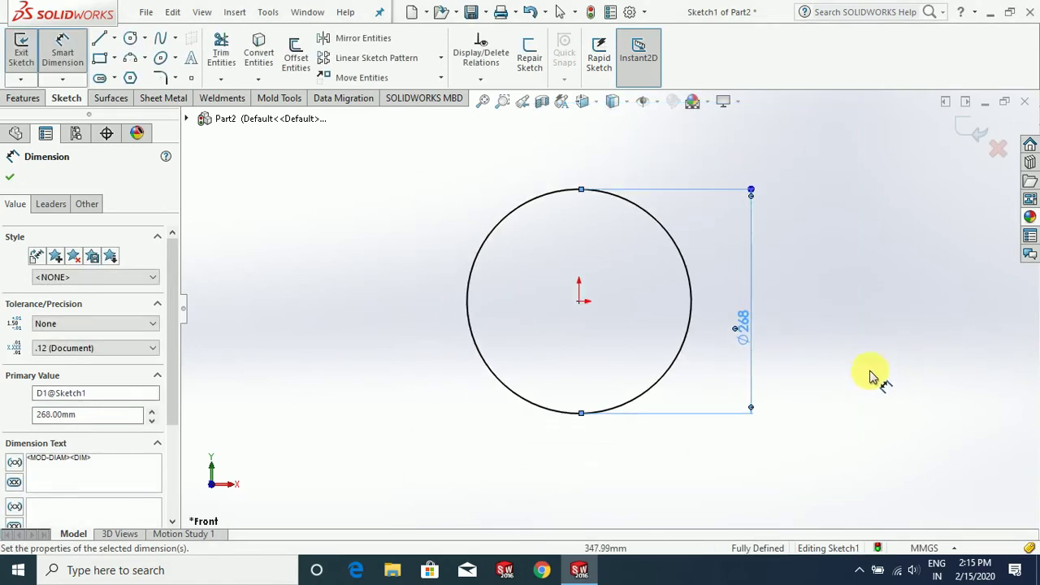
scroll(663, 298, "down", 2)
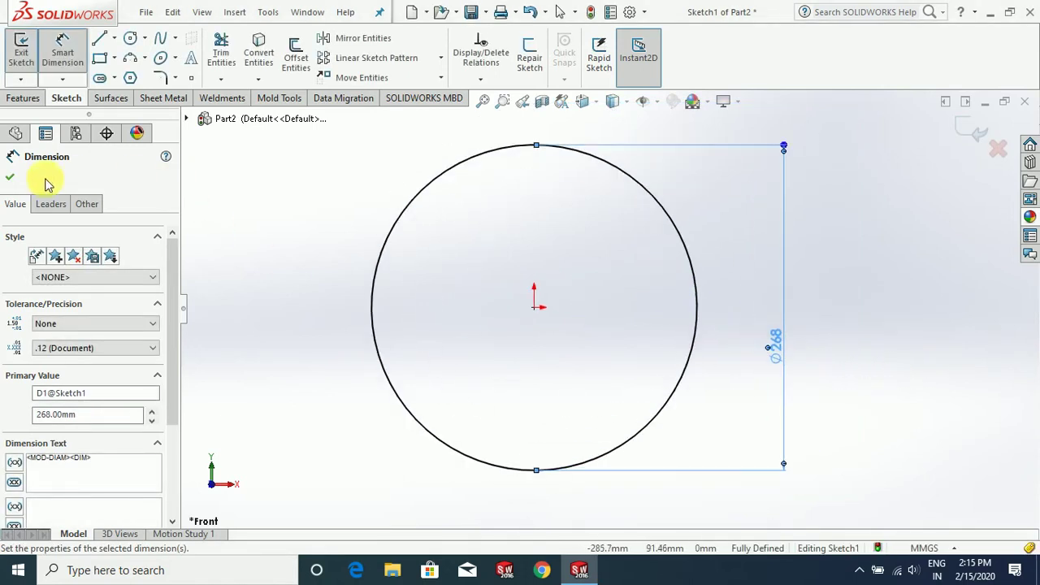
left_click(15, 180)
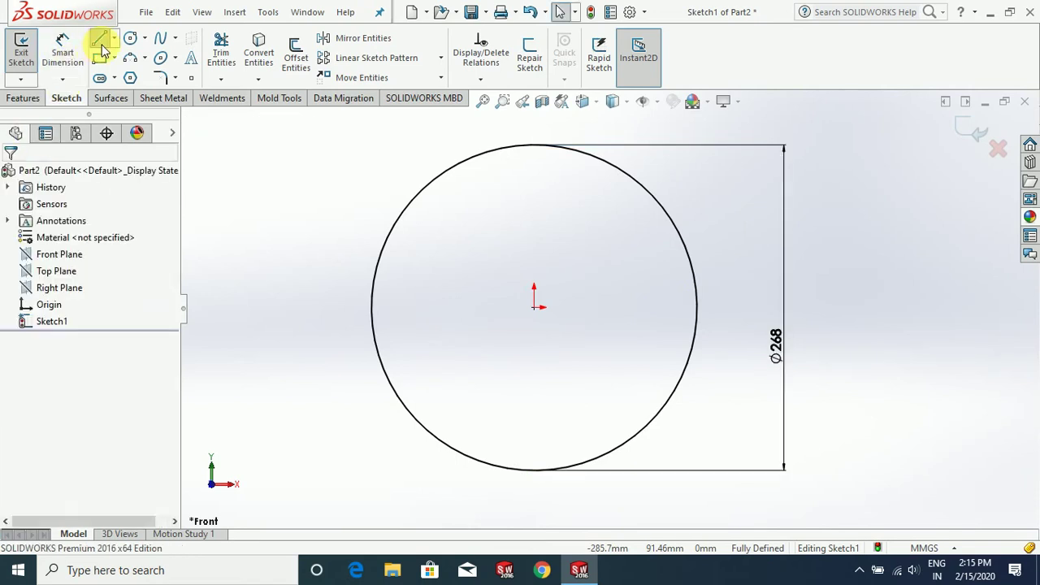
Step: Draw a horizontal line through the origin from one side of the circle to the other
left_click(373, 309)
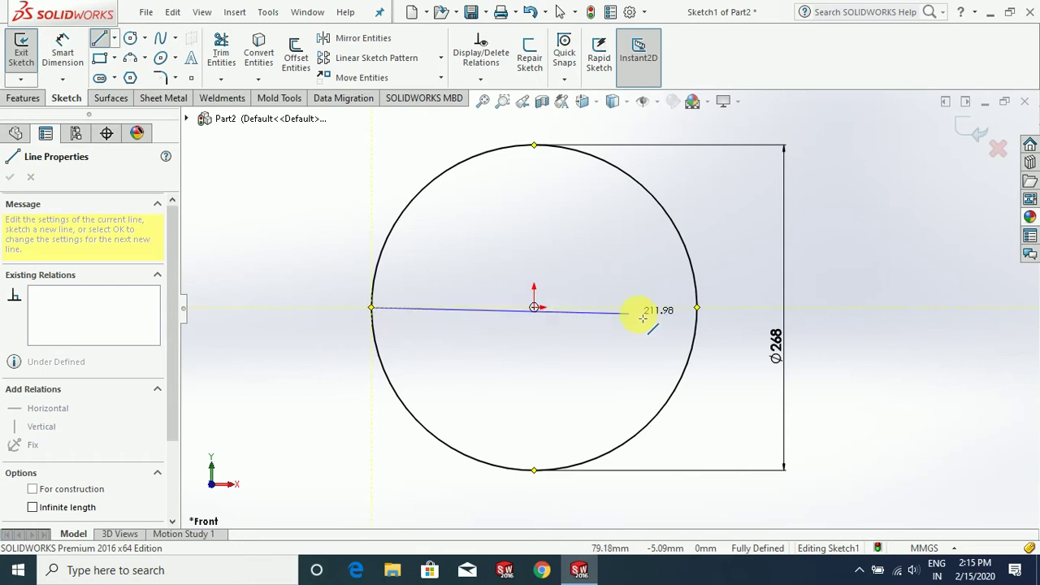
left_click(696, 308)
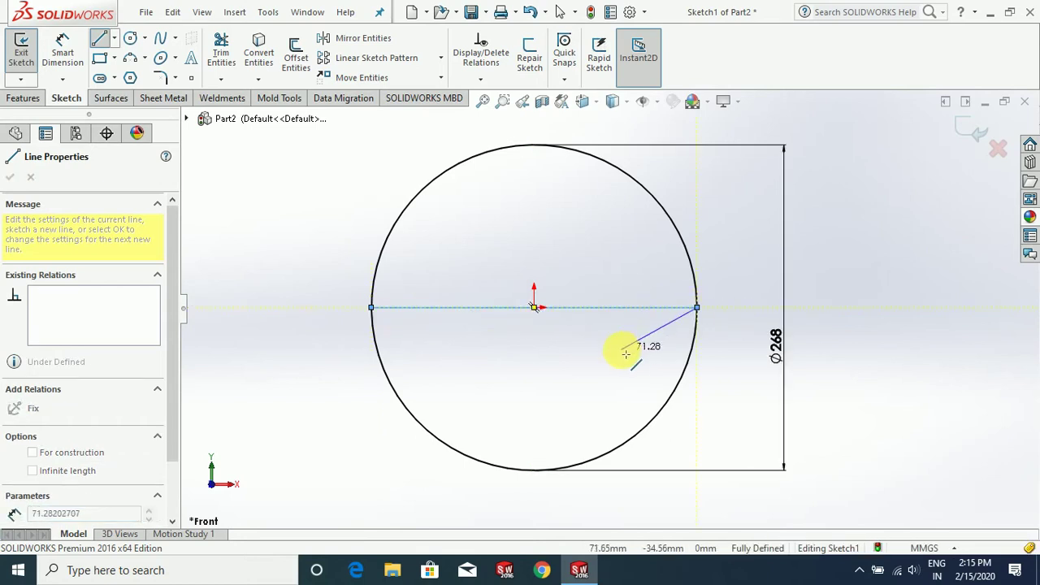
key("Escape")
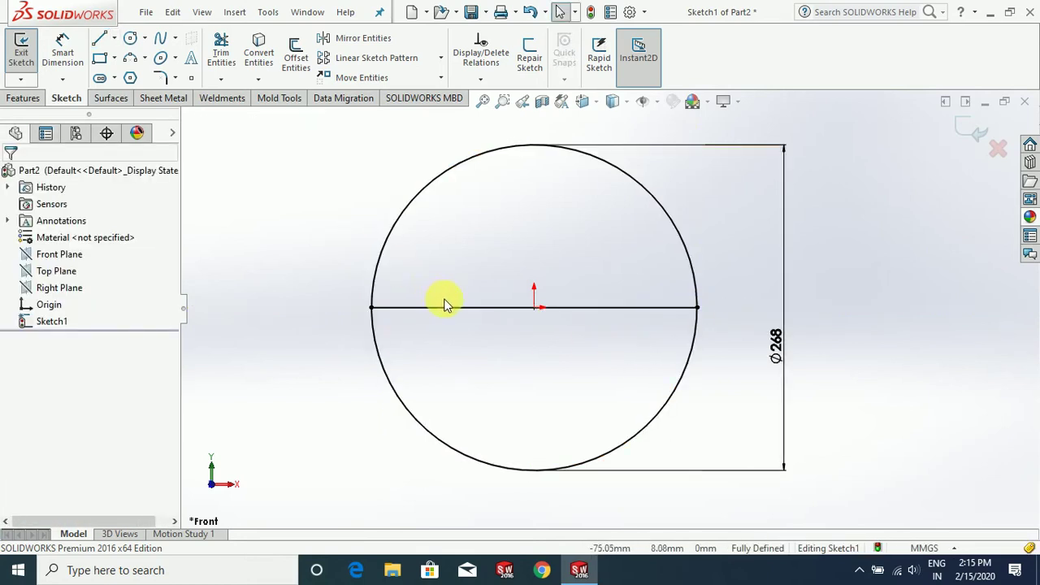
Step: Trim away the half of the circle below the horizontal line with Power trim
left_click(231, 54)
left_click_drag(522, 341, 336, 387)
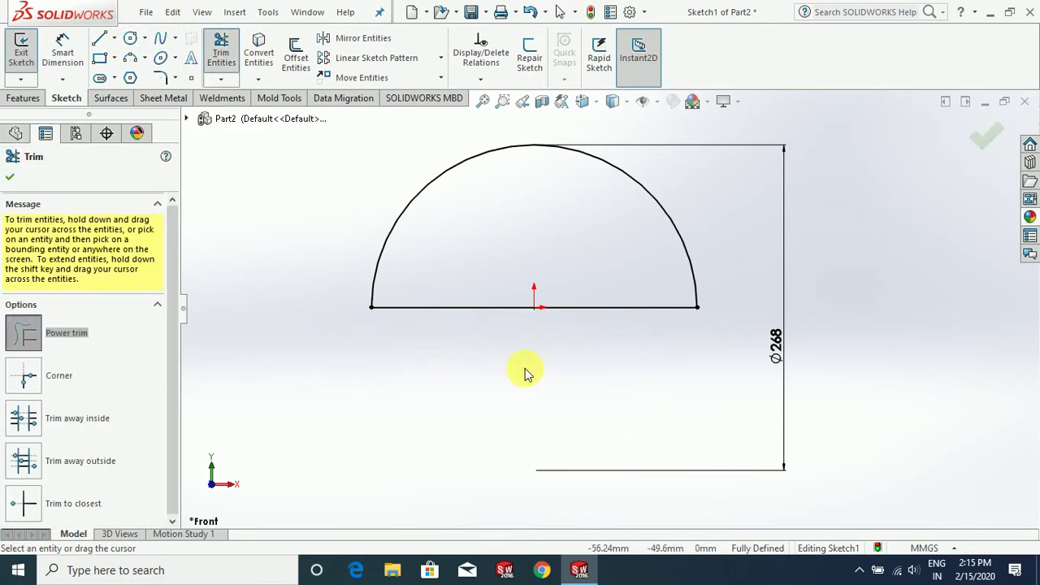
left_click(10, 176)
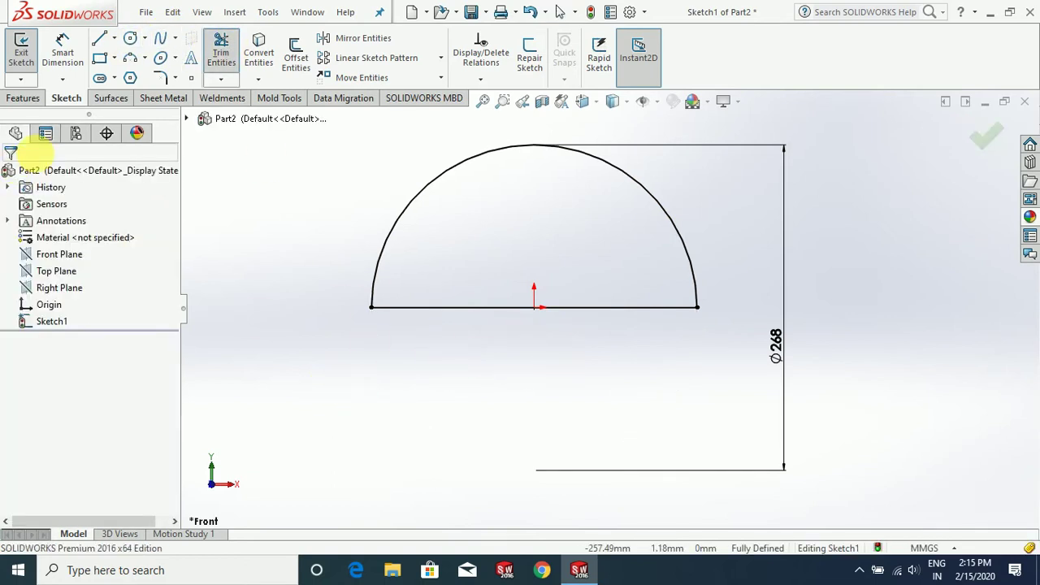
Step: Convert the horizontal diameter line to construction geometry and exit the sketch
left_click(479, 313)
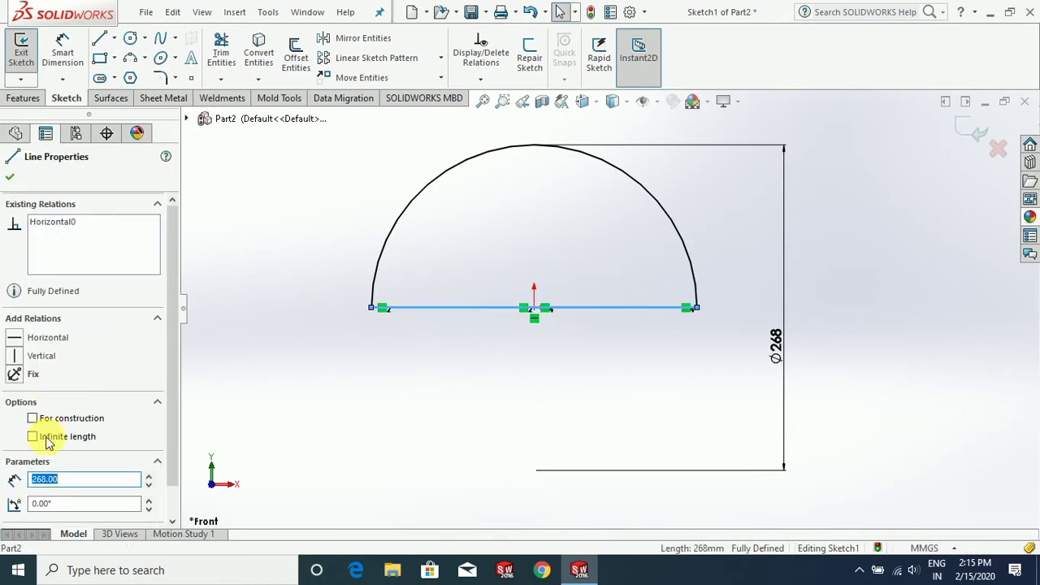
left_click(46, 421)
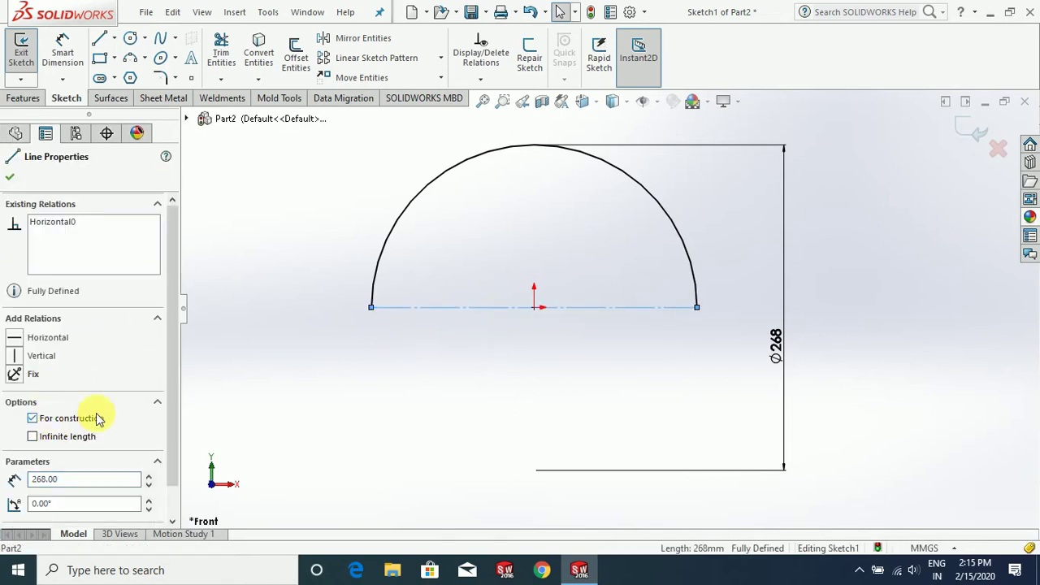
left_click(10, 177)
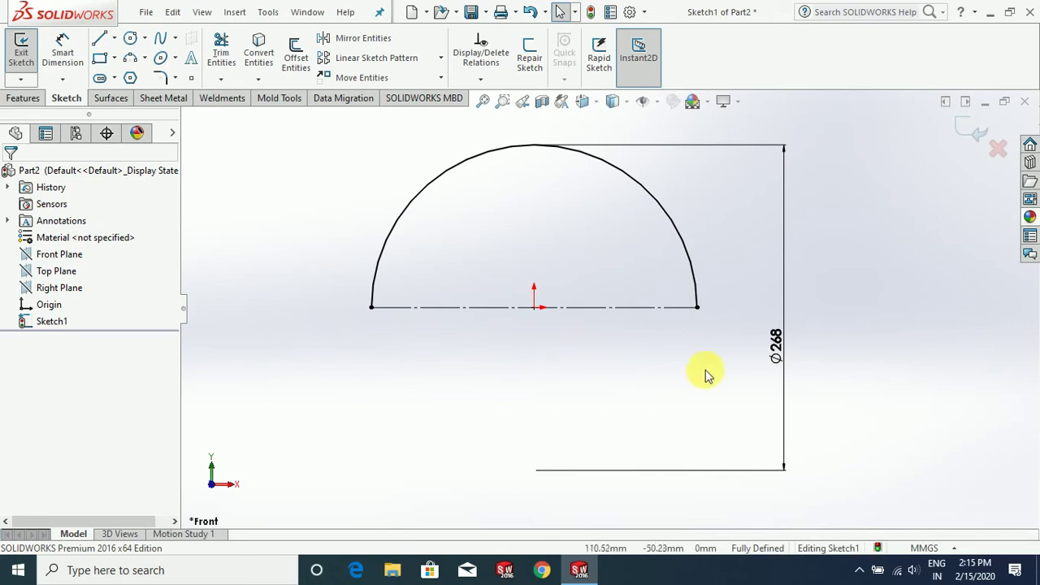
scroll(706, 370, "up", 3)
scroll(650, 300, "down", 2)
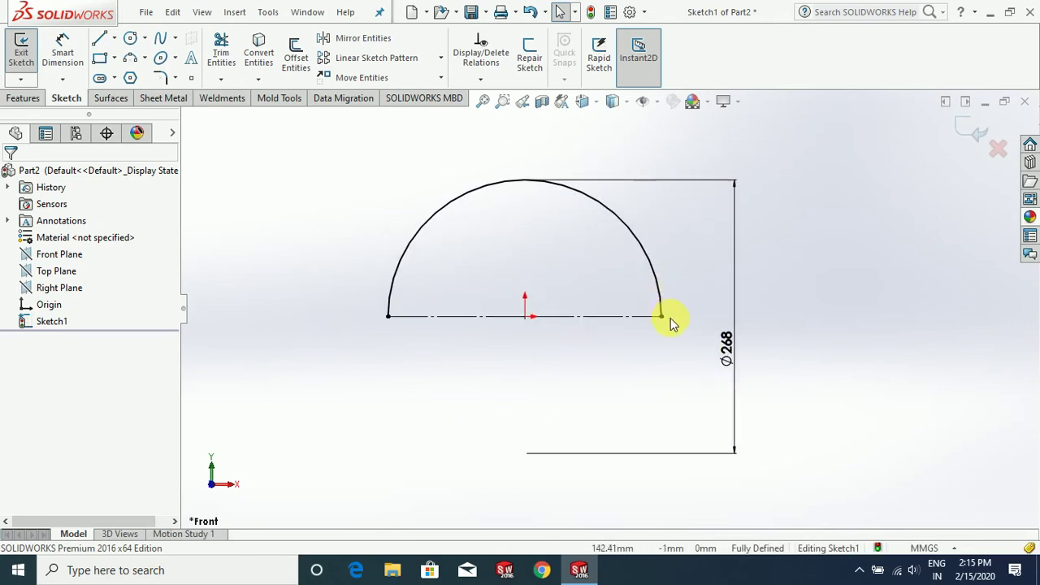
scroll(671, 323, "up", 1)
left_click(979, 134)
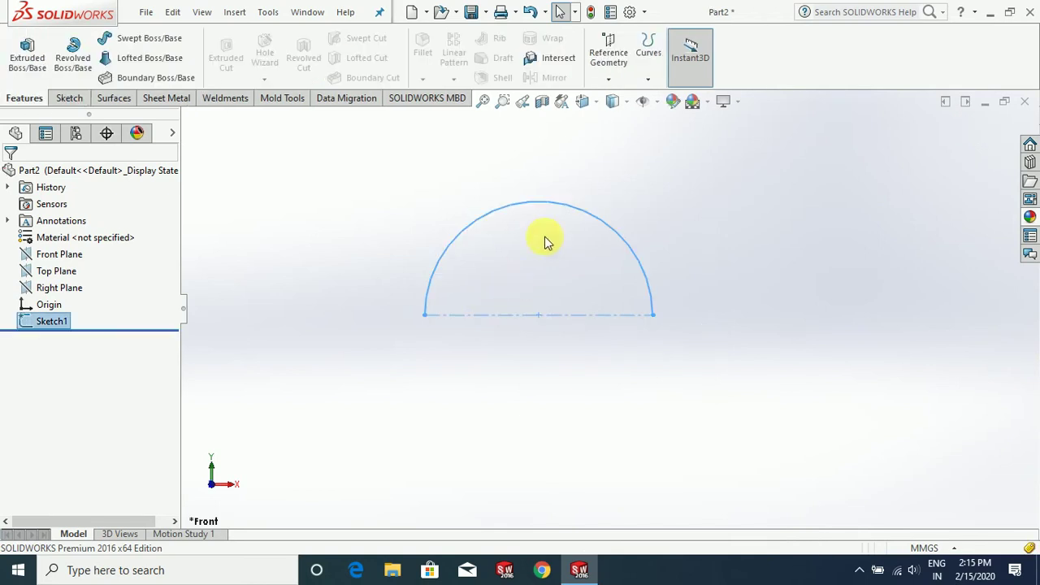
Step: Create a reference plane perpendicular to the semicircular arc and coincident with its endpoint on the positive X side
left_click(615, 82)
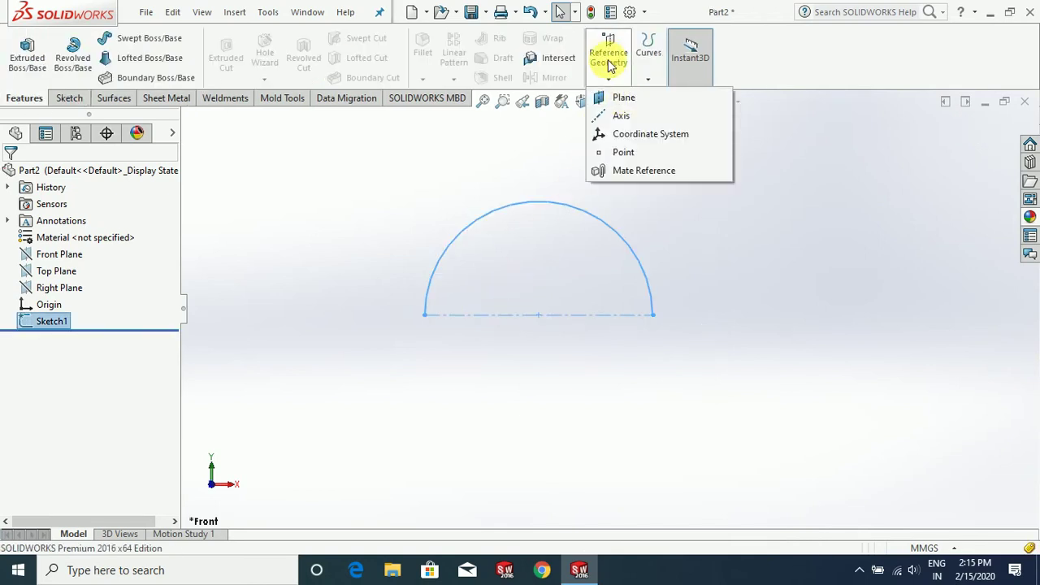
left_click(623, 101)
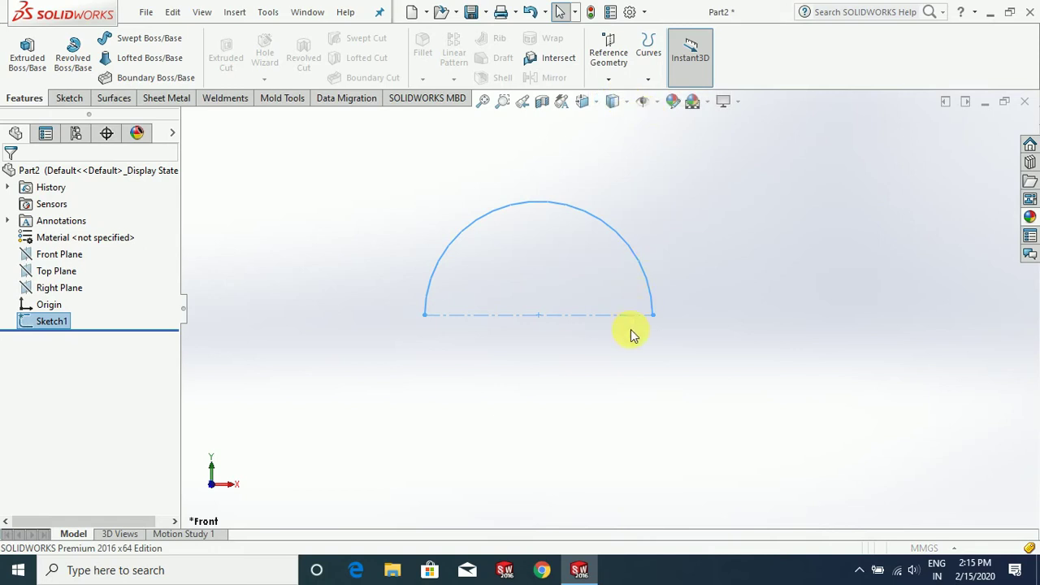
scroll(614, 305, "down", 2)
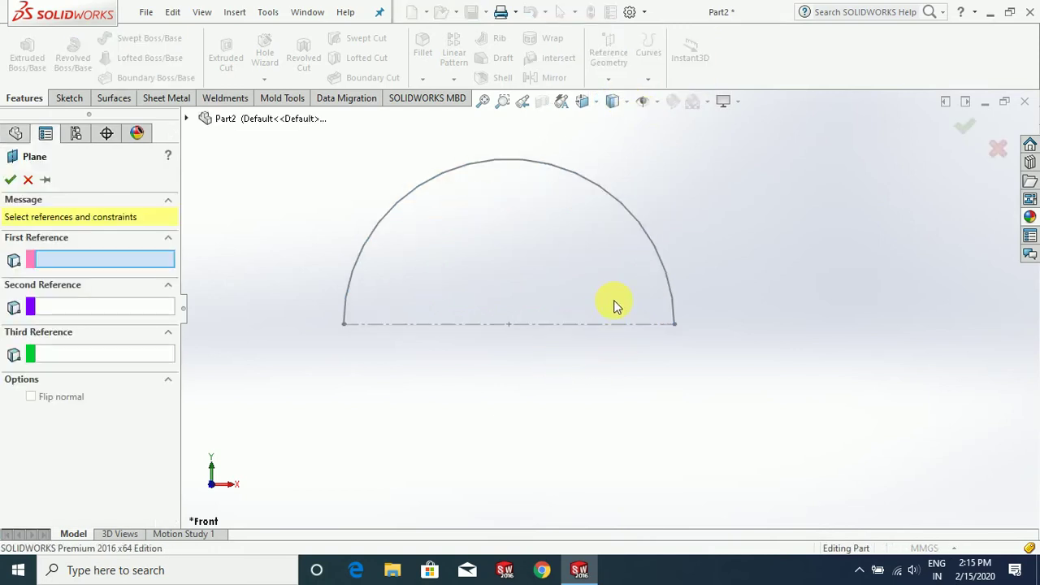
left_click(665, 307)
scroll(681, 340, "down", 1)
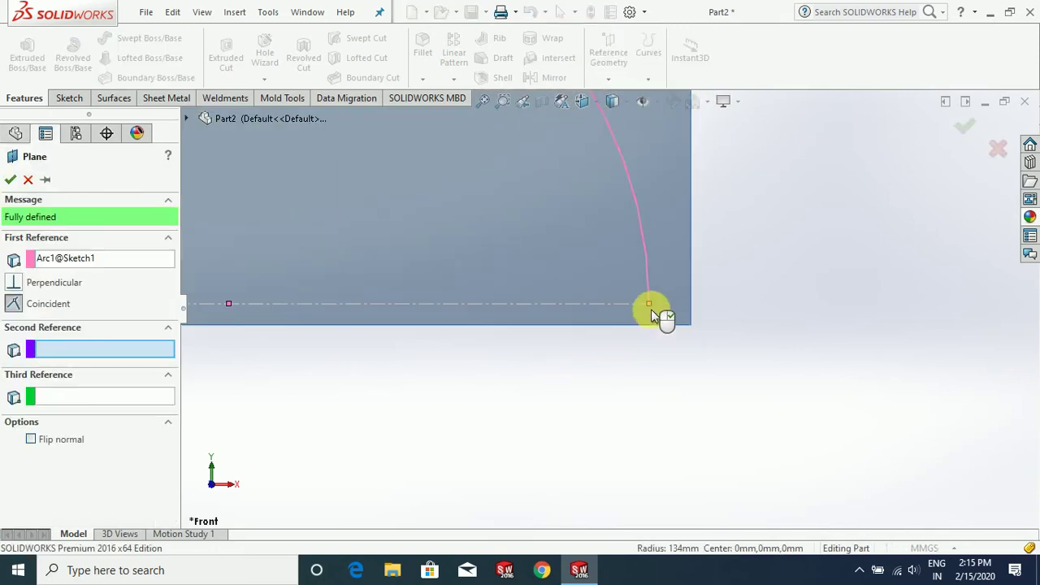
left_click(650, 305)
scroll(672, 355, "up", 3)
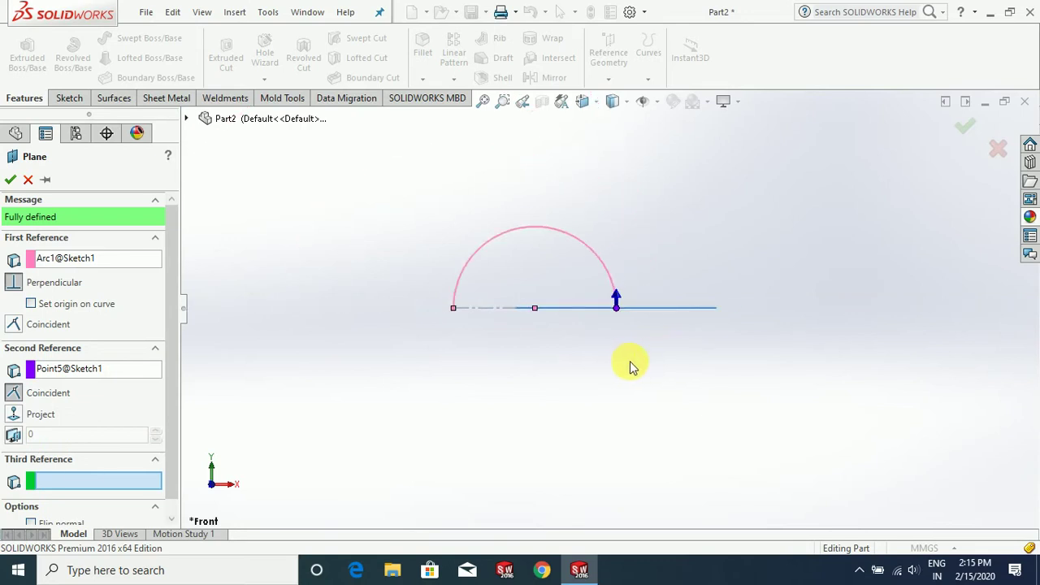
mouse_move(632, 367)
middle_mouse_down()
mouse_move(615, 295)
mouse_move(713, 206)
mouse_move(707, 290)
mouse_move(569, 266)
mouse_move(447, 328)
mouse_move(328, 270)
mouse_move(356, 306)
mouse_move(518, 240)
mouse_move(448, 269)
middle_mouse_up()
left_click(11, 181)
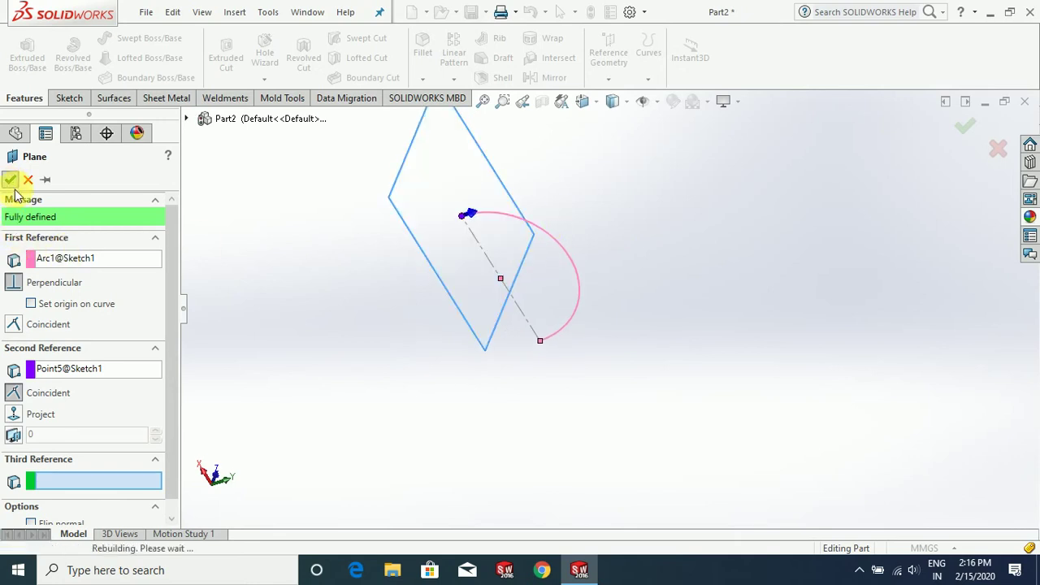
Step: Start a sketch on the new plane and draw a circle about 74 mm in diameter beside the origin, centred level with it
middle_click_drag(741, 260, 615, 181)
left_click(654, 181)
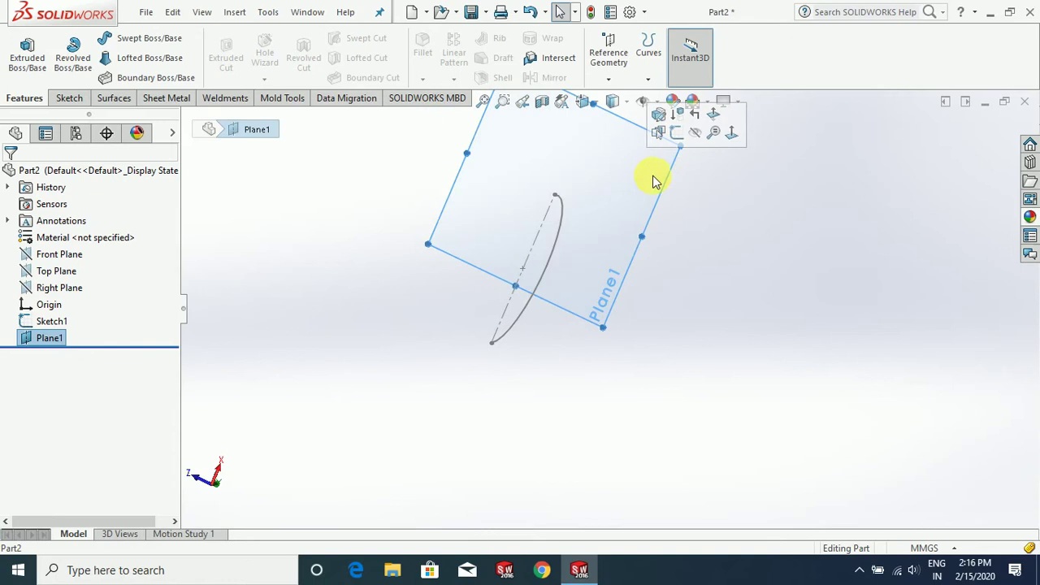
left_click(676, 136)
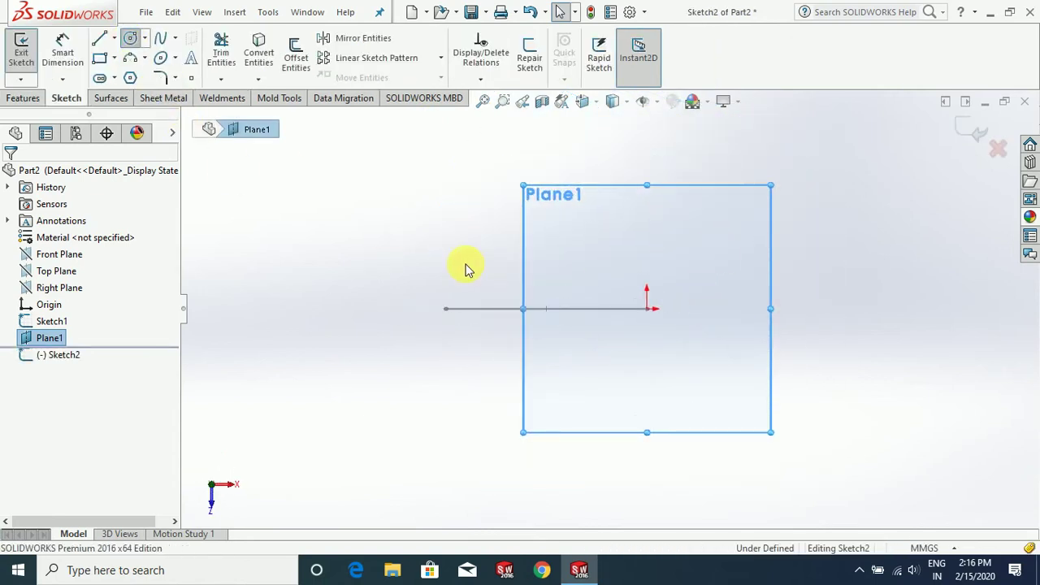
scroll(701, 290, "down", 3)
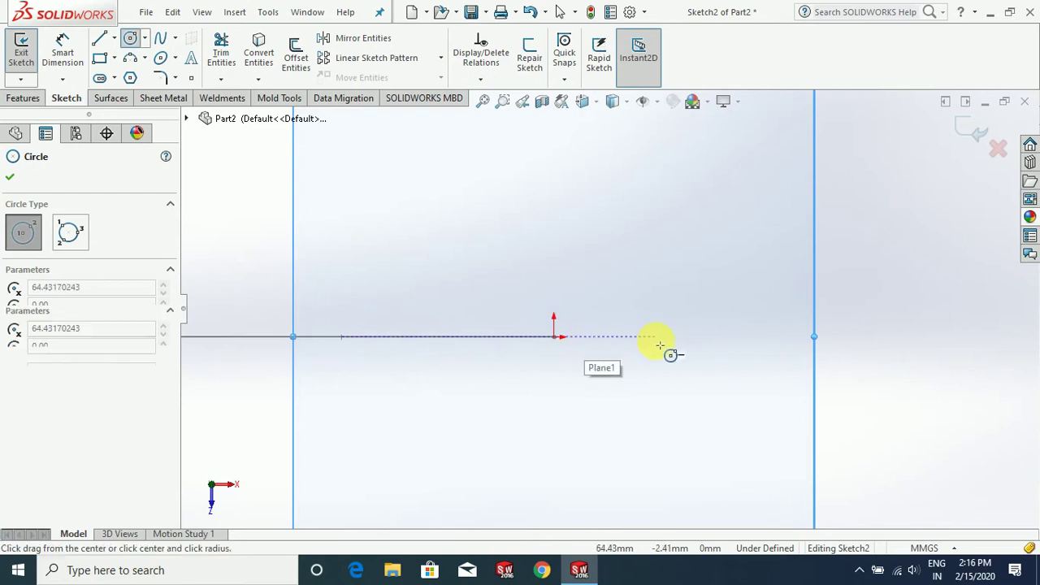
left_click(655, 336)
left_click(697, 378)
key("Escape")
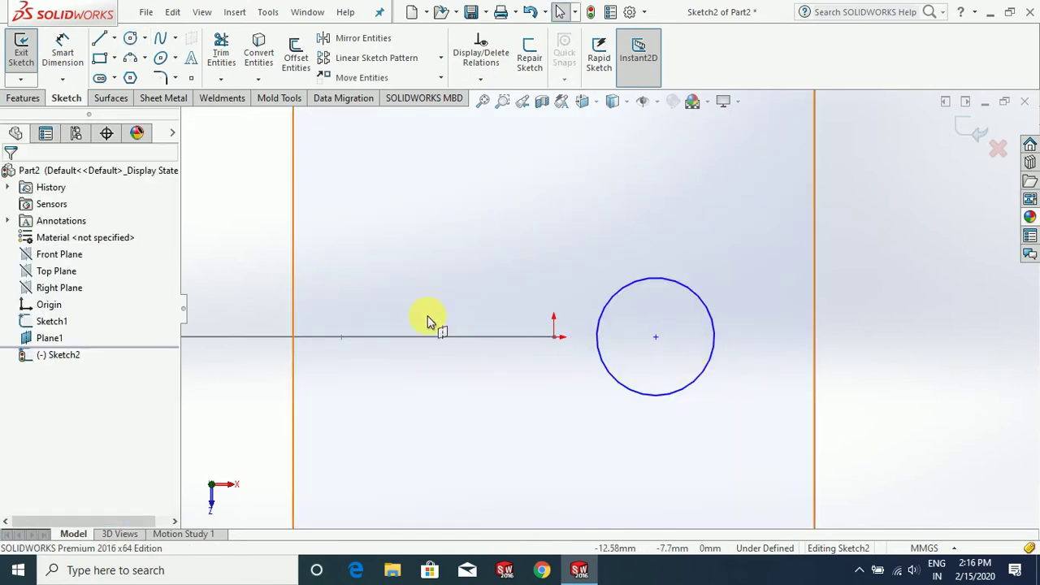
Step: Dimension the circle's diameter as 108 mm
left_click(62, 45)
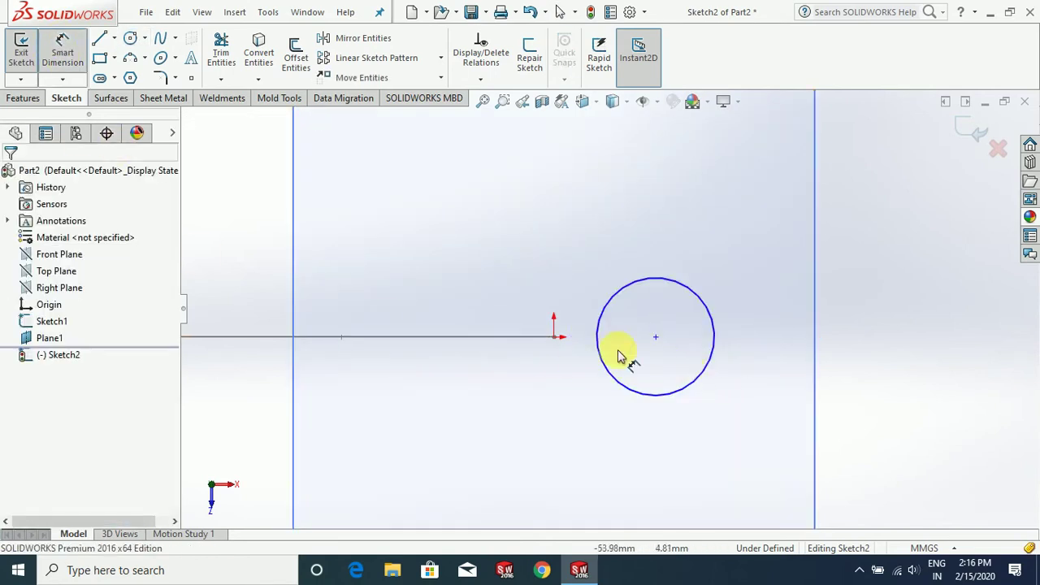
left_click(885, 315)
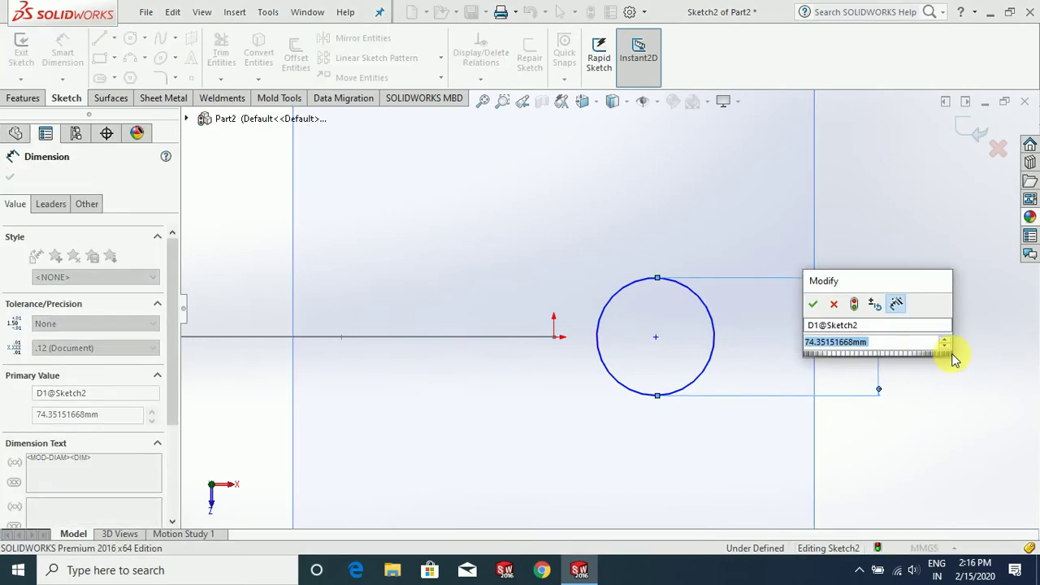
type("108")
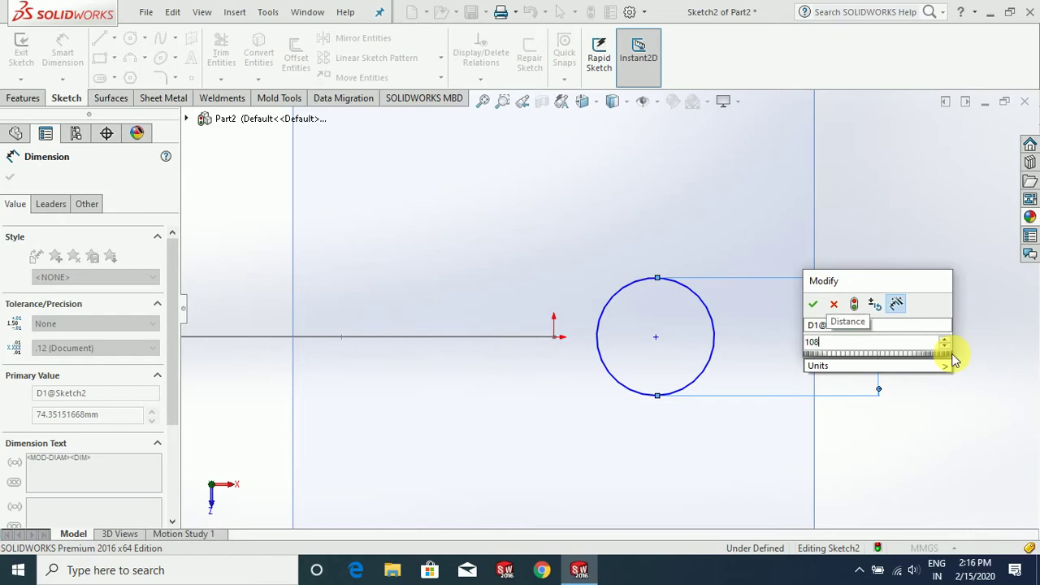
key("Return")
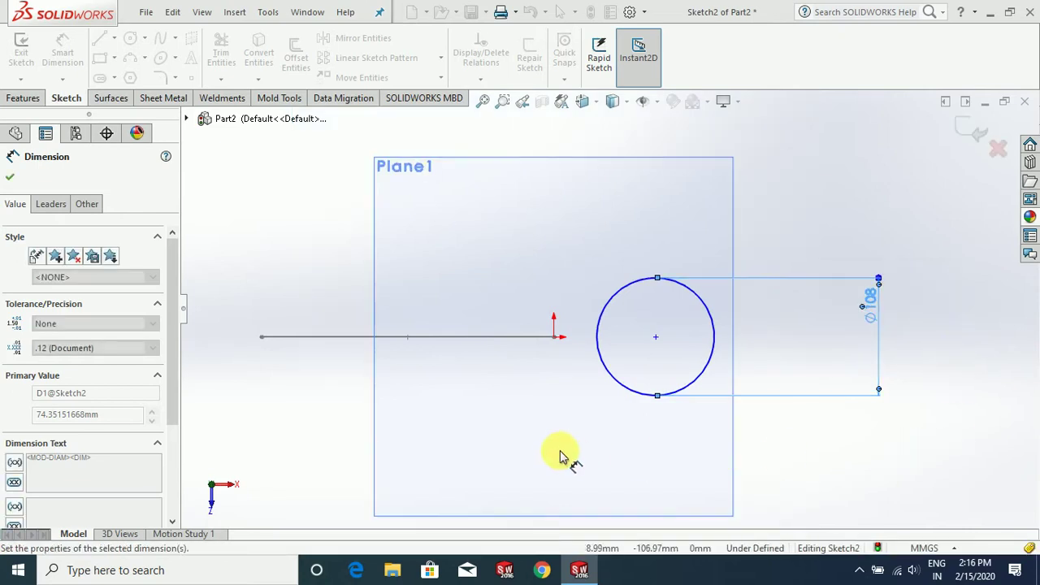
left_click(10, 177)
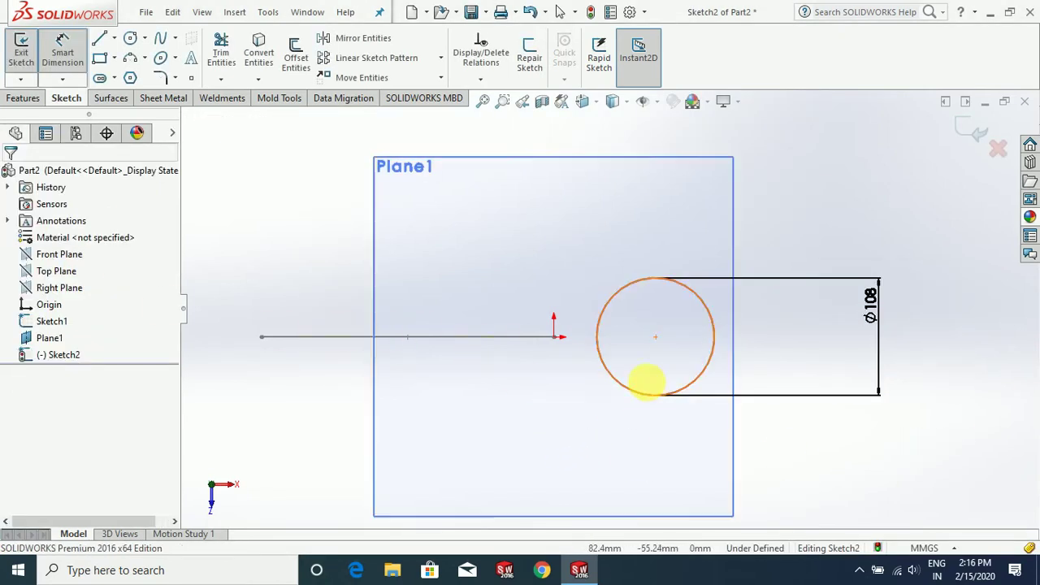
key("Escape")
Step: Add a Pierce relation between the circle's centre point and the semicircular arc near its endpoint
left_click(655, 336)
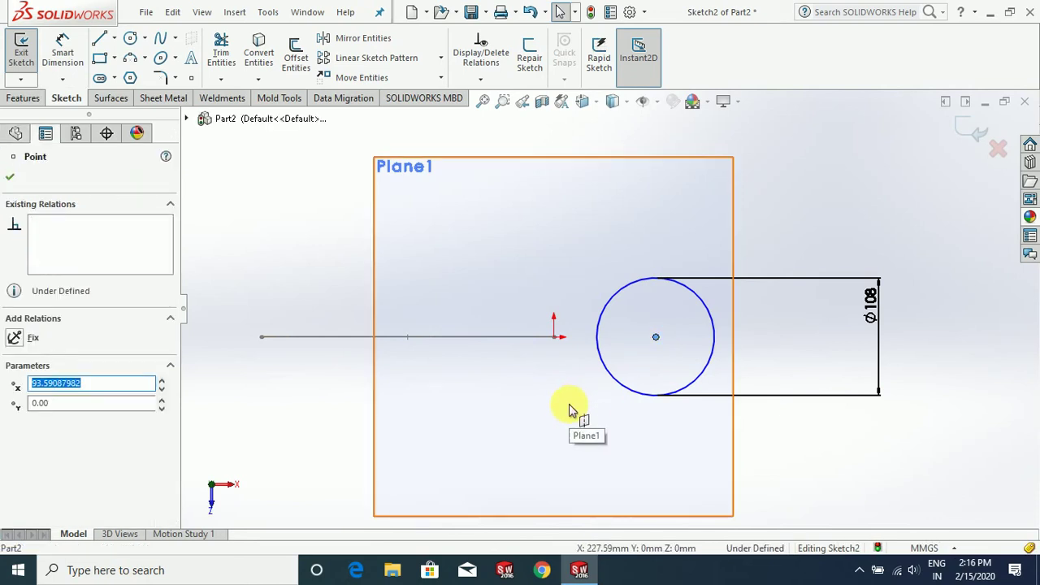
middle_click_drag(566, 405, 576, 297)
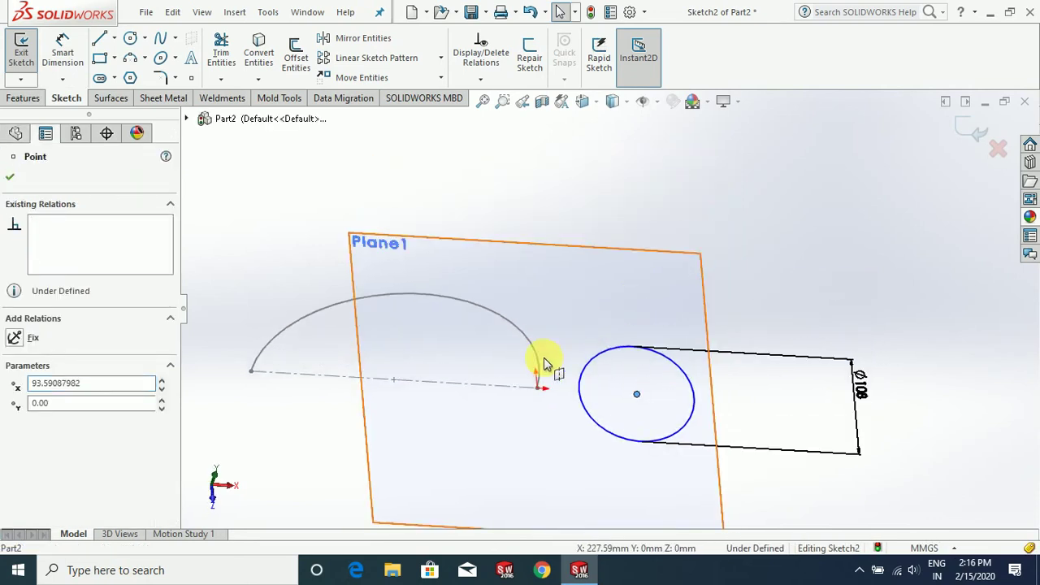
scroll(540, 384, "down", 3)
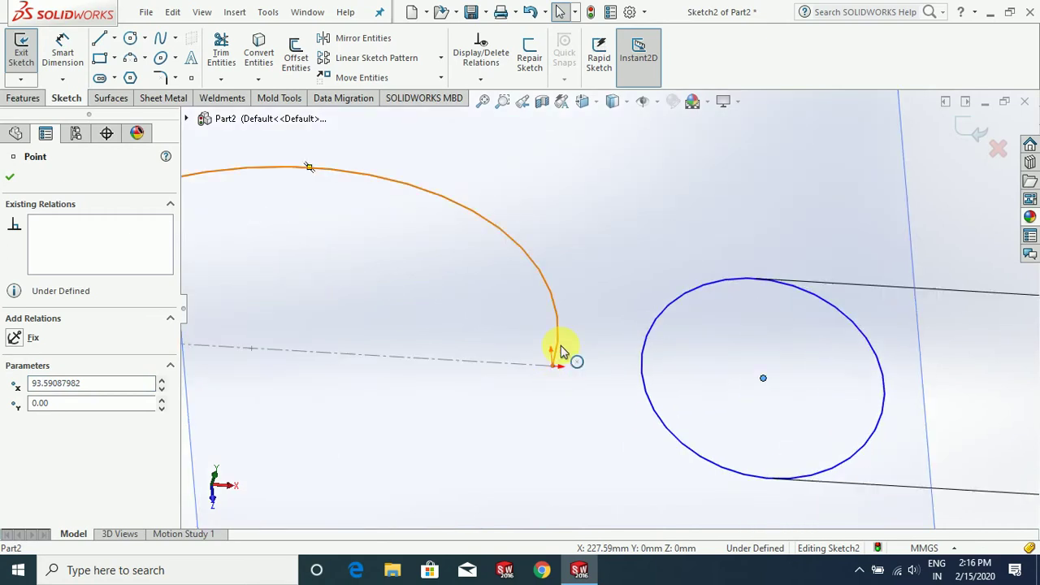
left_click(587, 365)
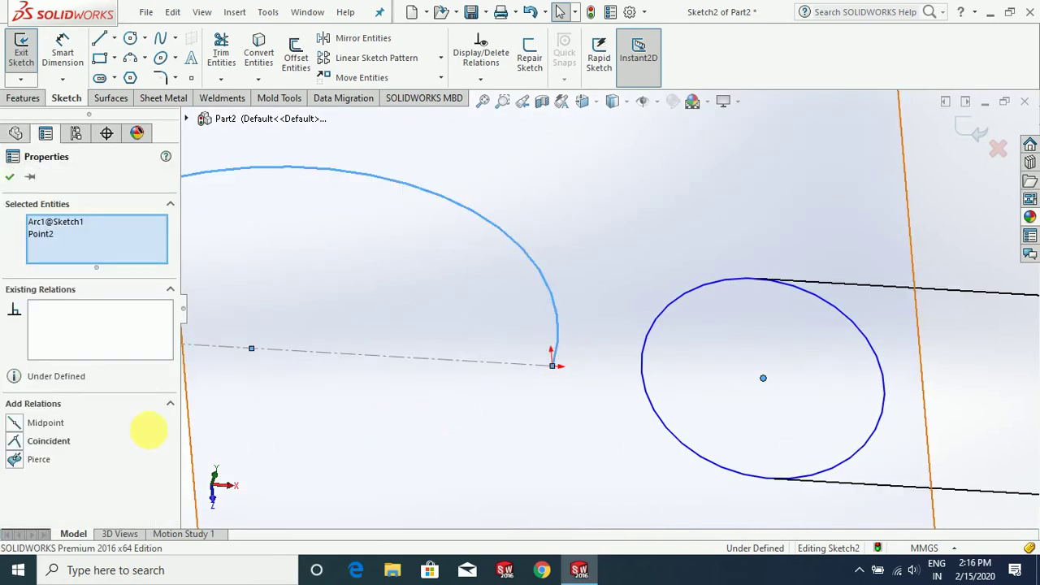
left_click(36, 461)
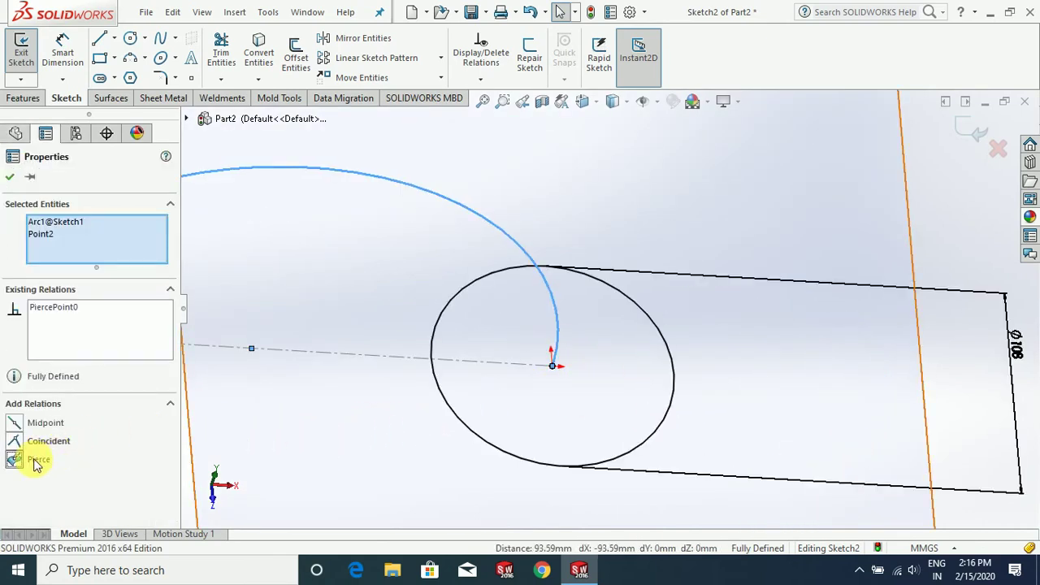
Step: Accept the Pierce relation and exit the circle profile sketch on the perpendicular plane
left_click(8, 182)
scroll(678, 347, "up", 2)
scroll(751, 334, "up", 2)
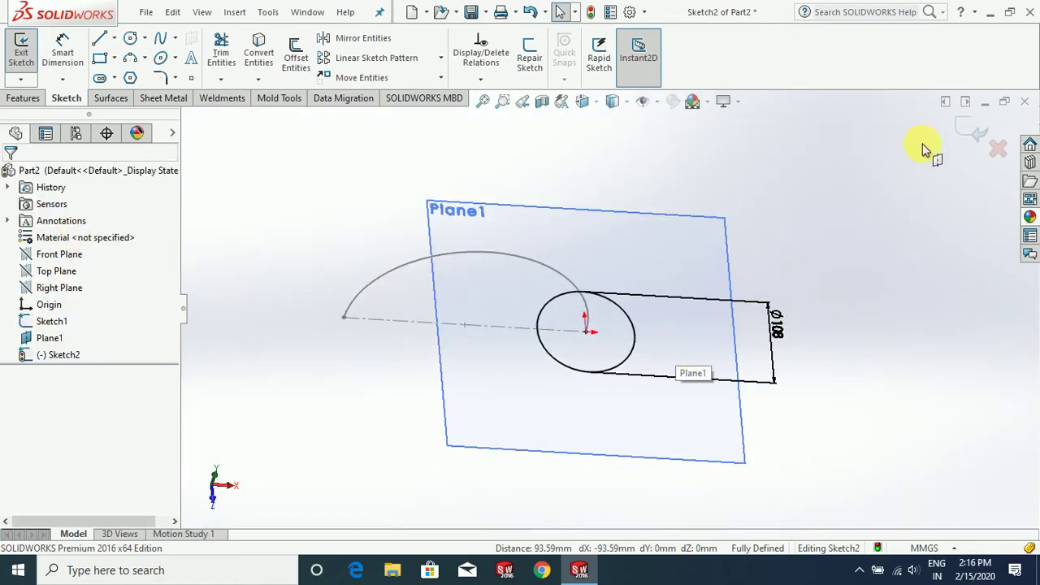
left_click(963, 130)
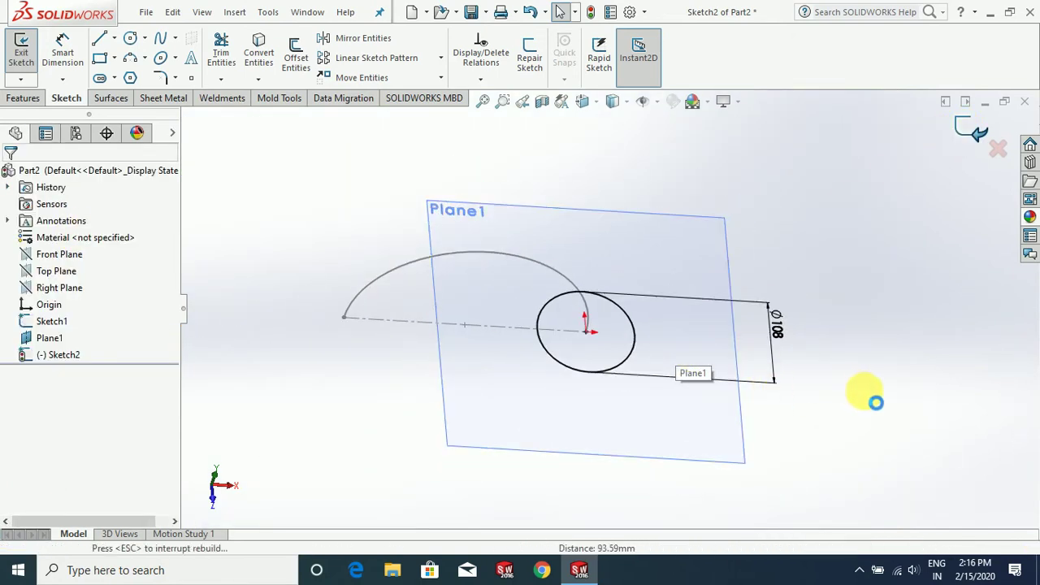
left_click(726, 293)
left_click(776, 244)
Step: Create a Swept Boss/Base using the 108 mm circle as profile and the semicircular arc as path
mouse_move(801, 418)
middle_mouse_down()
mouse_move(715, 355)
mouse_move(325, 236)
middle_mouse_up()
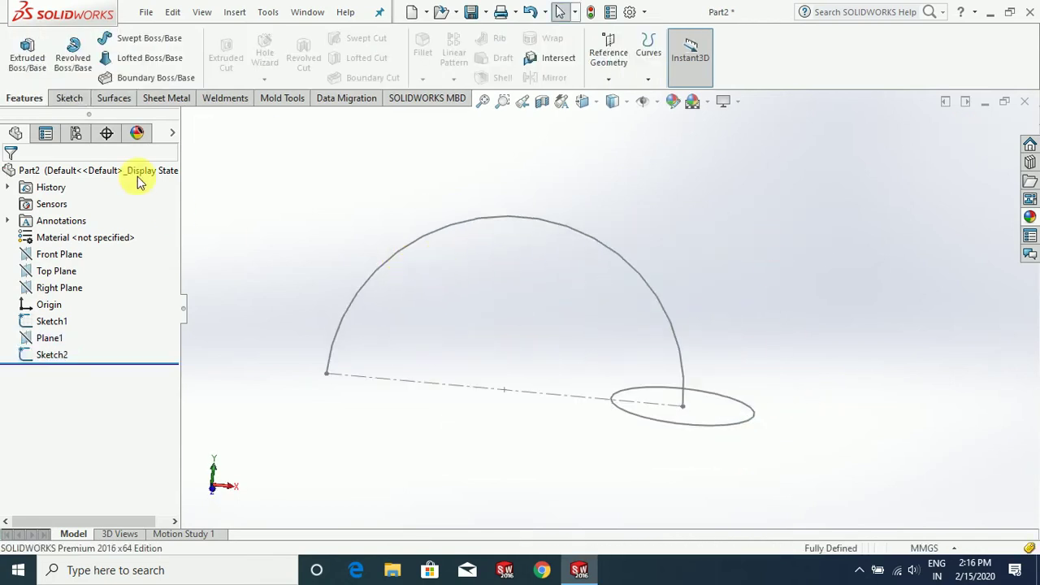
left_click(154, 46)
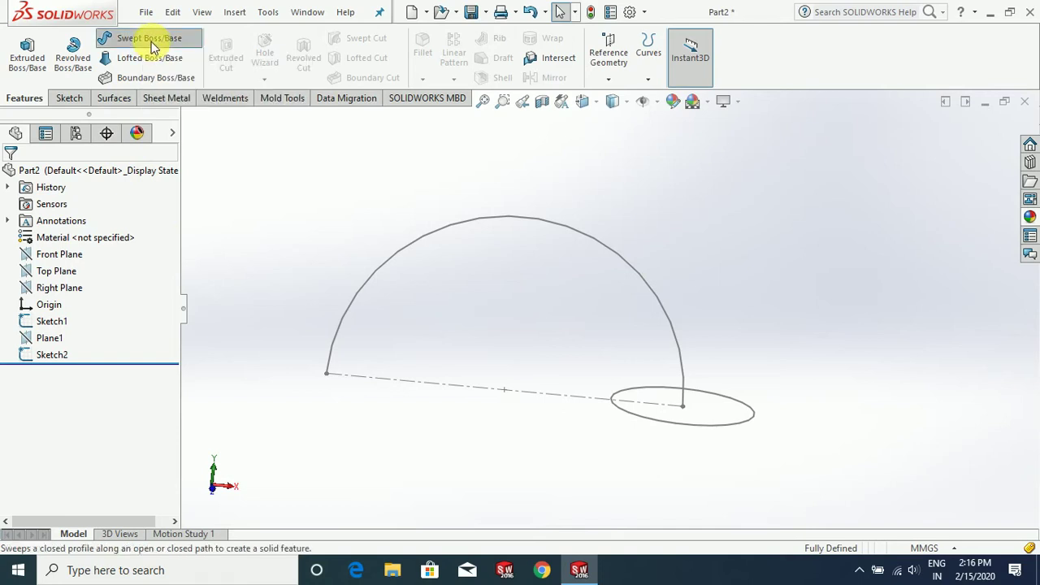
left_click(692, 425)
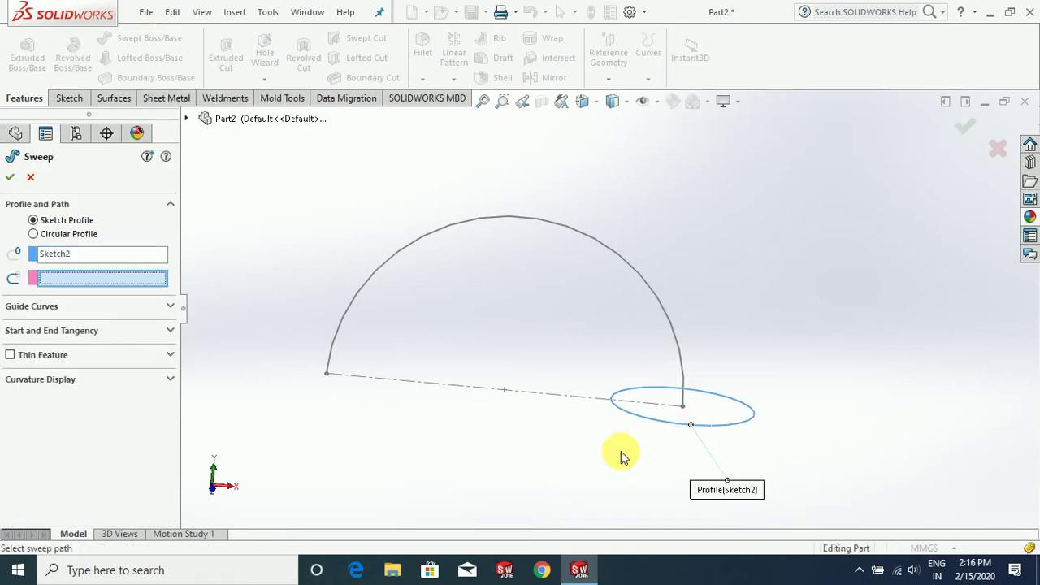
left_click(682, 367)
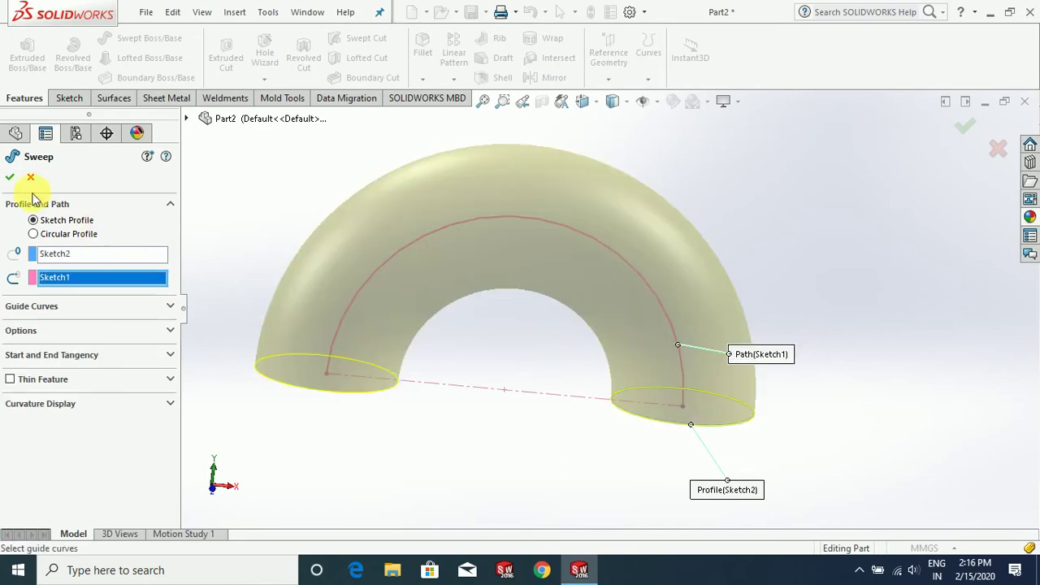
left_click(9, 178)
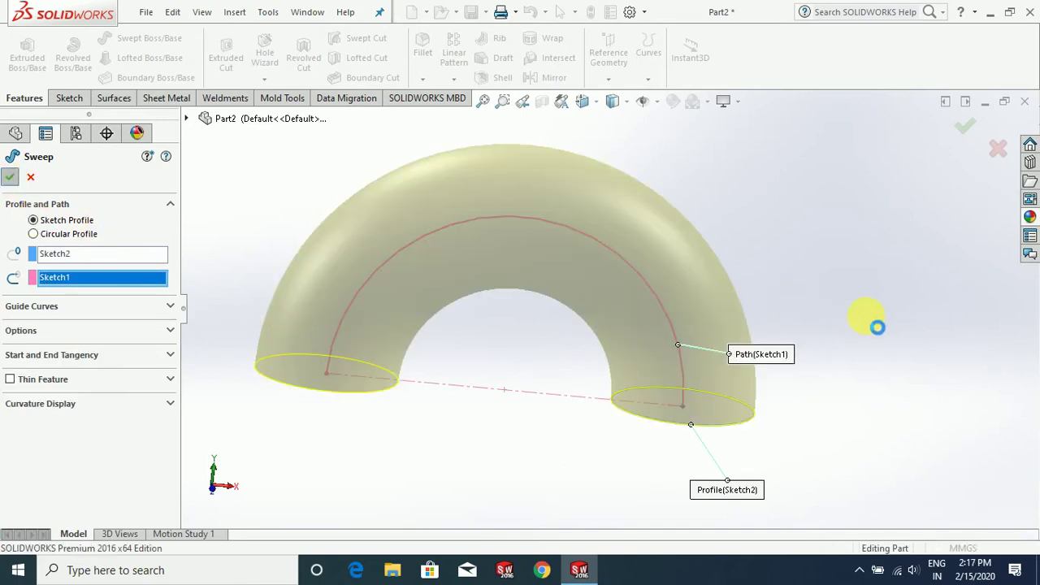
Step: Start a sketch on the Front Plane, convert the sweep's semicircular path into it and exit the sketch
scroll(776, 446, "up", 4)
middle_click_drag(777, 449, 646, 378)
scroll(742, 406, "down", 4)
scroll(739, 426, "up", 3)
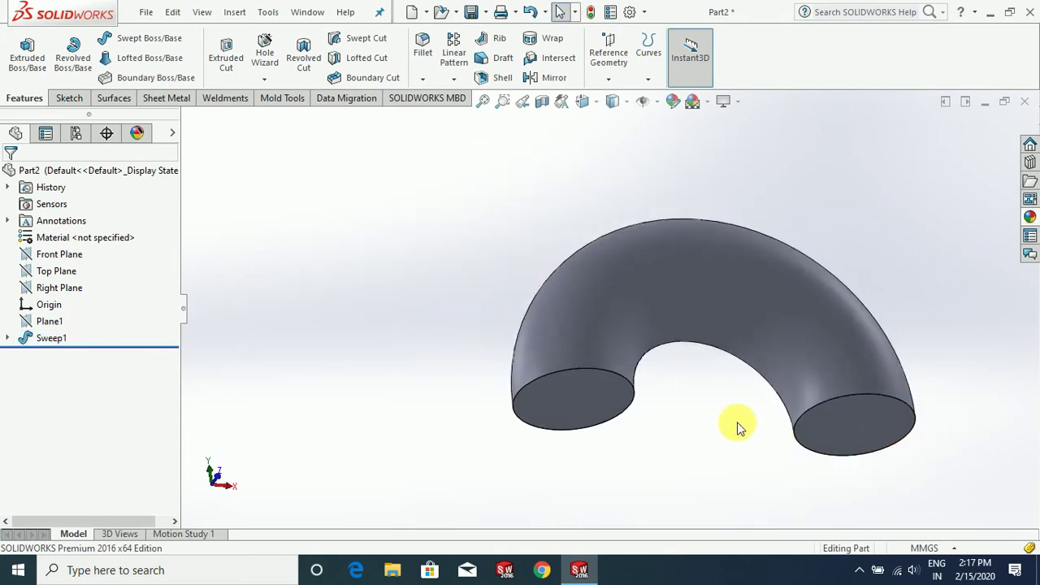
scroll(896, 365, "down", 2)
key("ctrl+1")
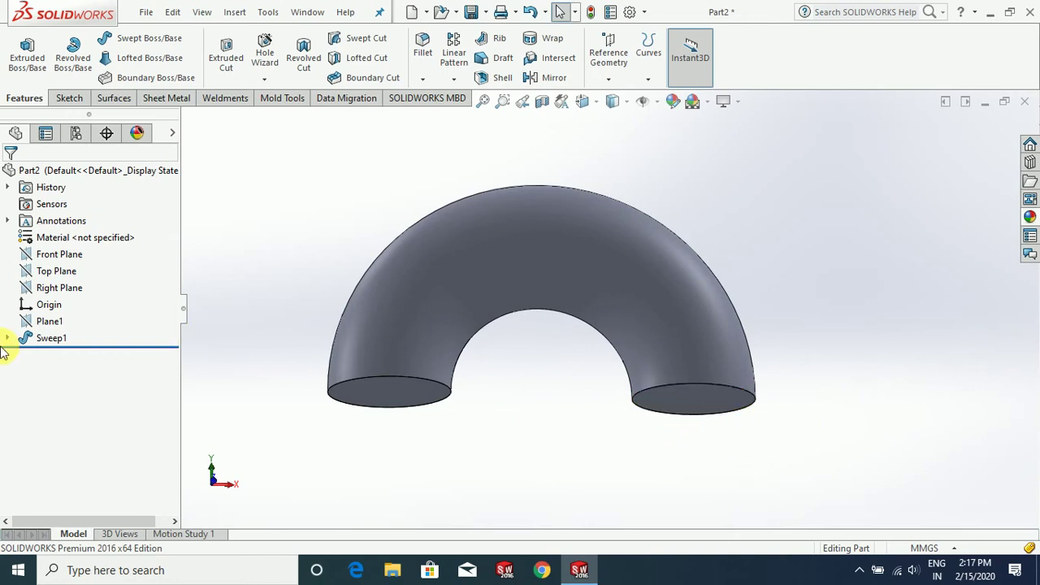
left_click(49, 254)
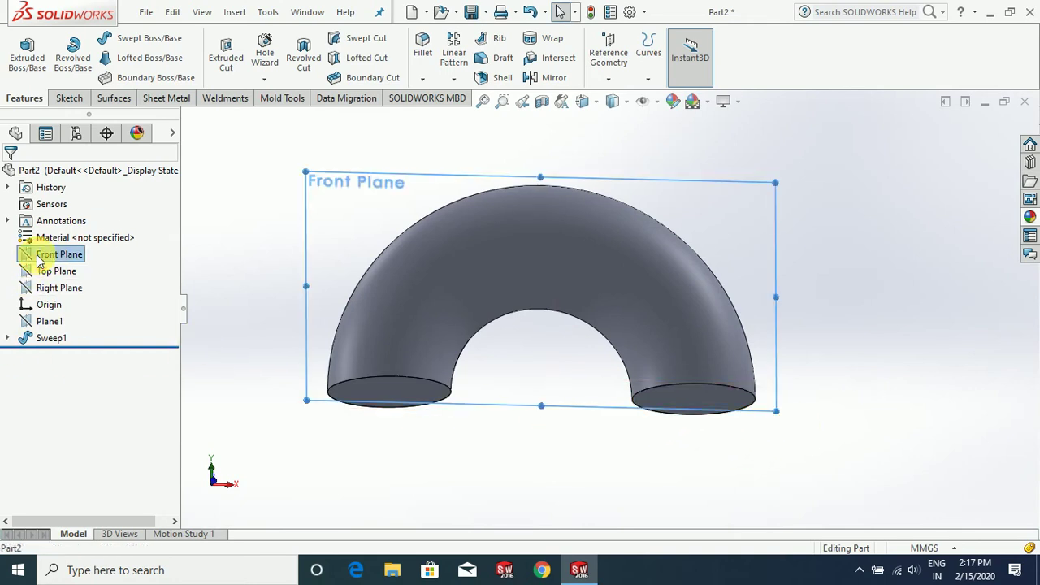
left_click(8, 338)
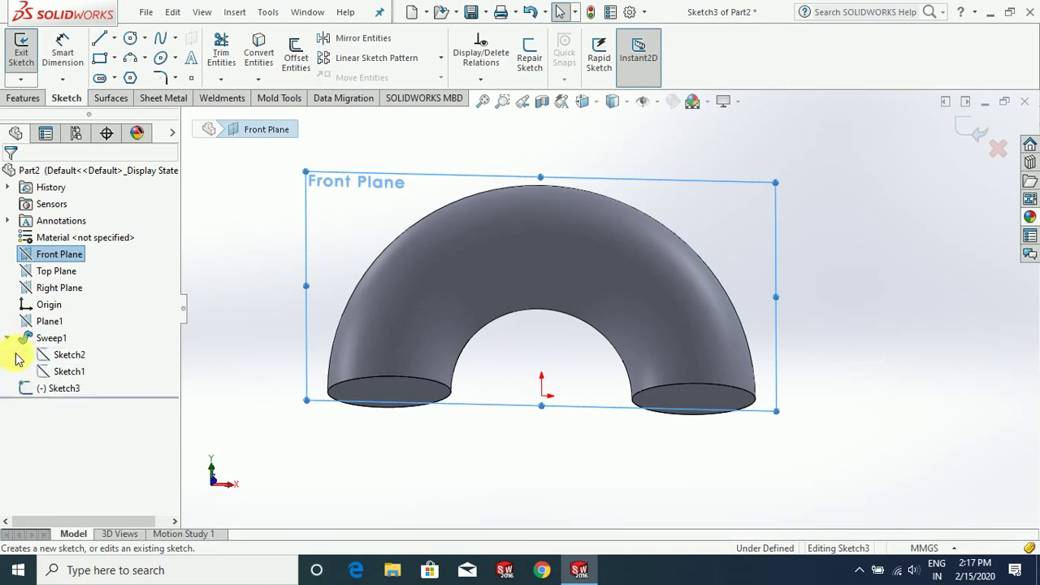
left_click(57, 374)
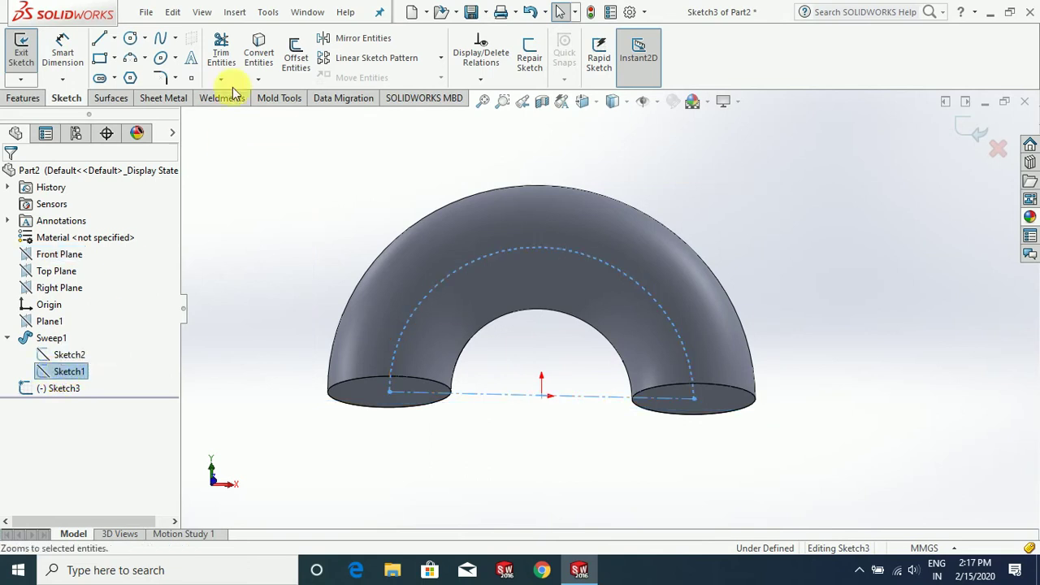
left_click(251, 51)
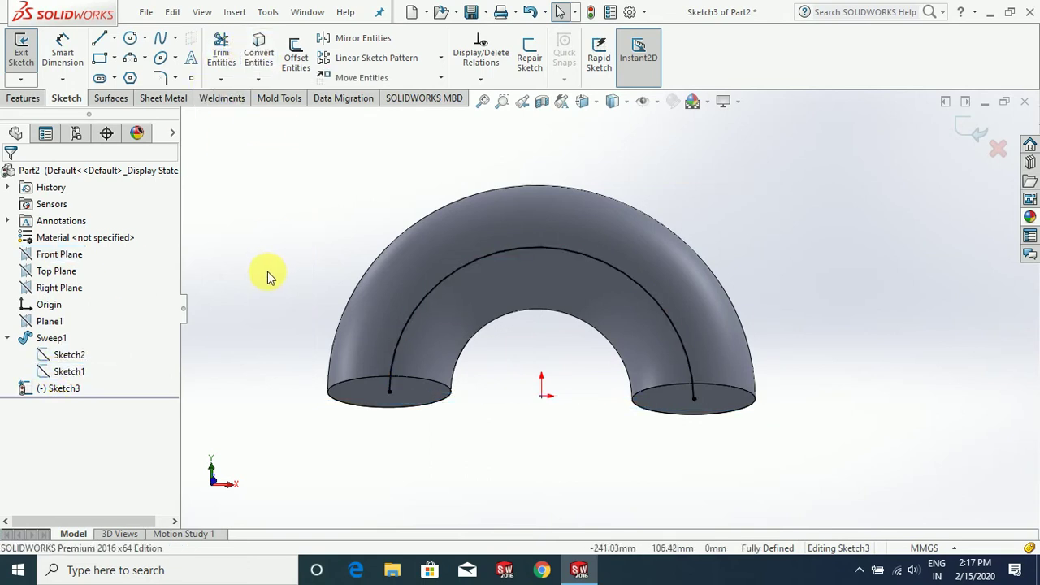
mouse_move(307, 270)
middle_mouse_down()
mouse_move(240, 268)
mouse_move(358, 357)
mouse_move(439, 325)
mouse_move(323, 332)
mouse_move(318, 314)
middle_mouse_up()
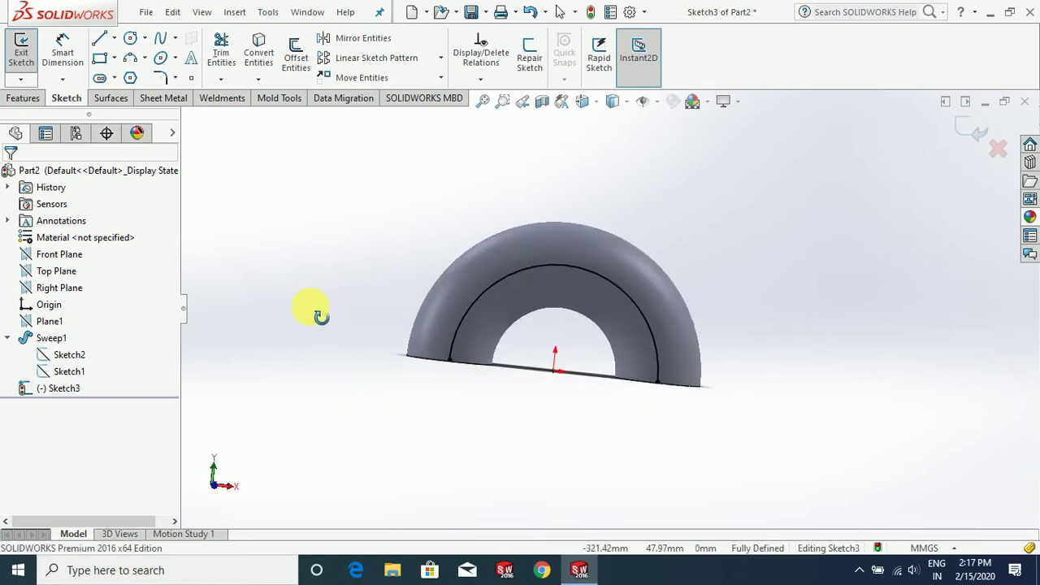
left_click(972, 127)
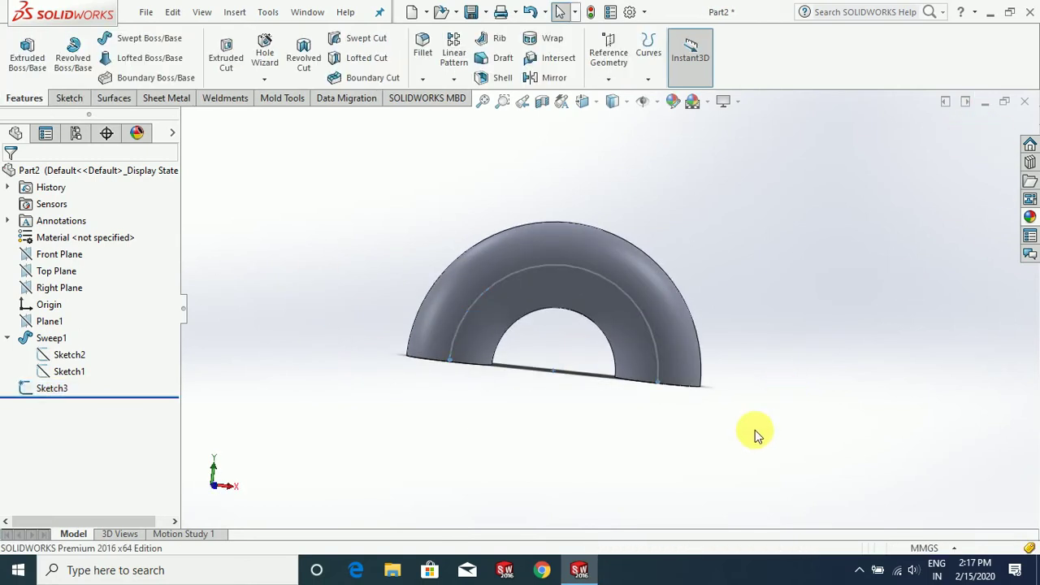
Step: Start a sketch on the bend's end face on the positive X side and draw a circle about 60 mm in diameter overlapping its outer edge
mouse_move(754, 434)
middle_mouse_down()
mouse_move(715, 255)
mouse_move(692, 348)
middle_mouse_up()
left_click(692, 348)
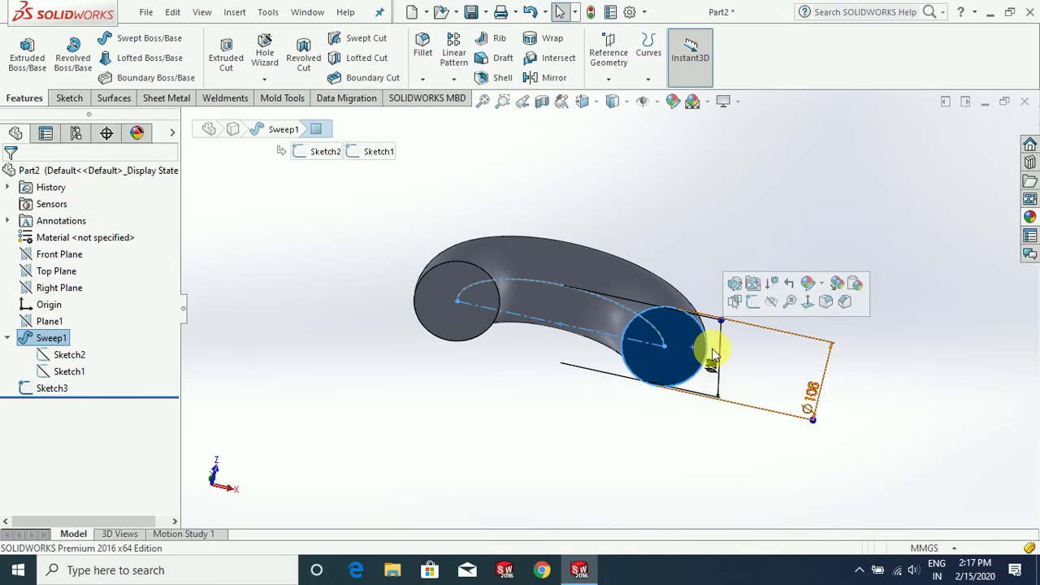
left_click(753, 302)
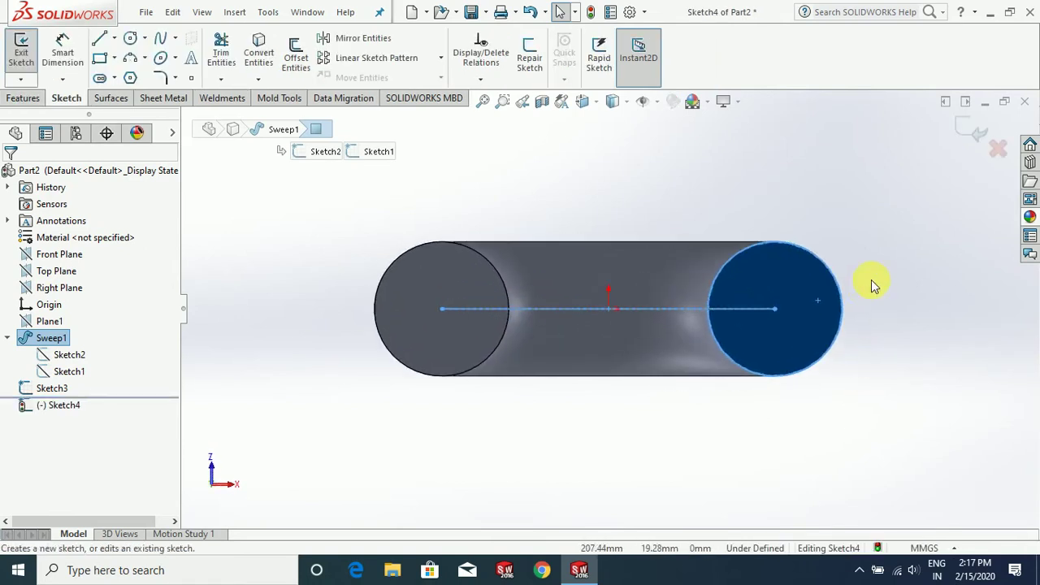
left_click(130, 38)
scroll(754, 334, "down", 2)
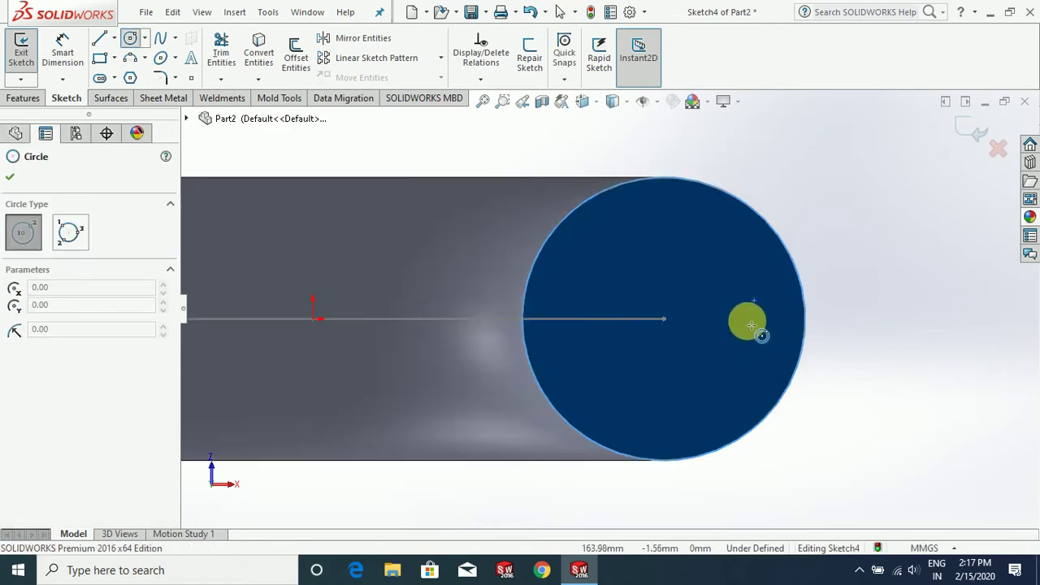
left_click(773, 319)
left_click(827, 376)
key("Escape")
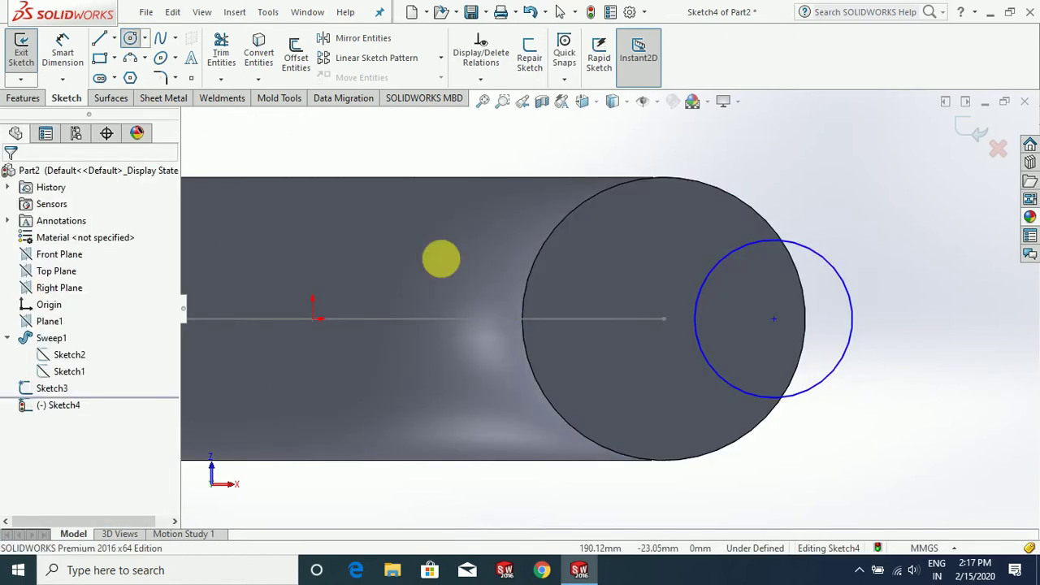
Step: Dimension the new circle's diameter as 80 mm
left_click(62, 50)
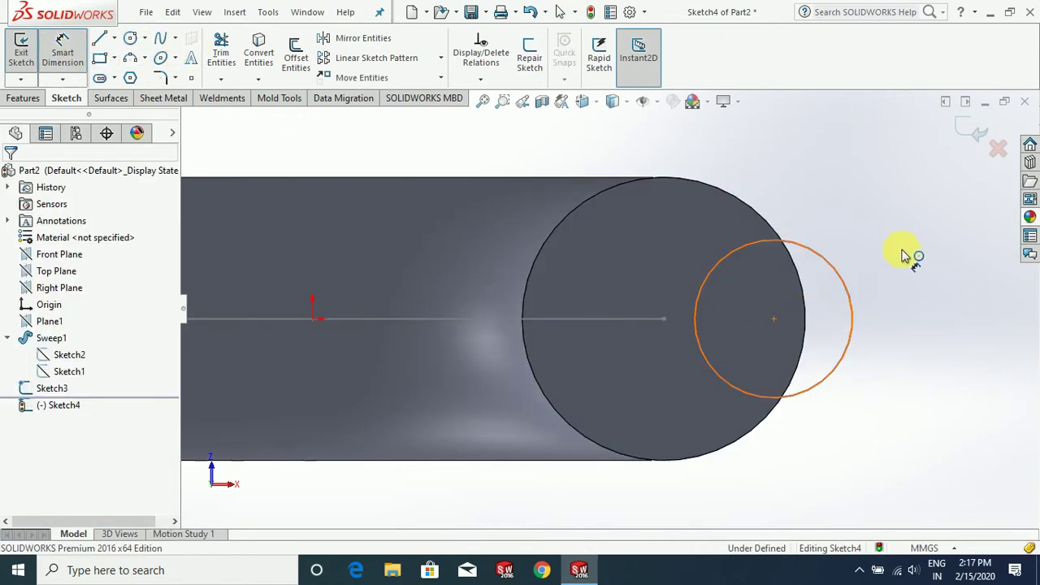
left_click(845, 284)
left_click(957, 286)
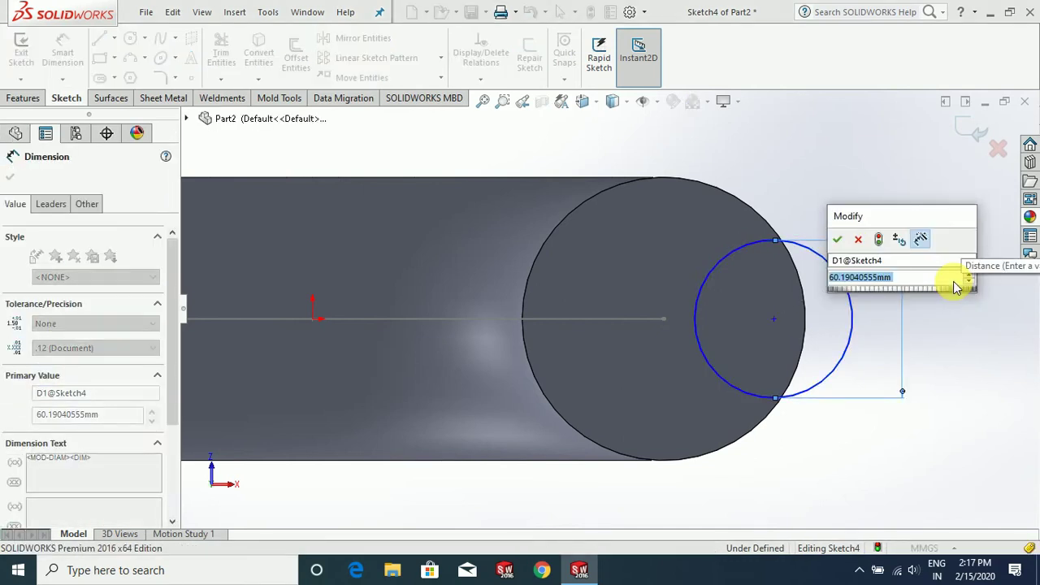
key("Return")
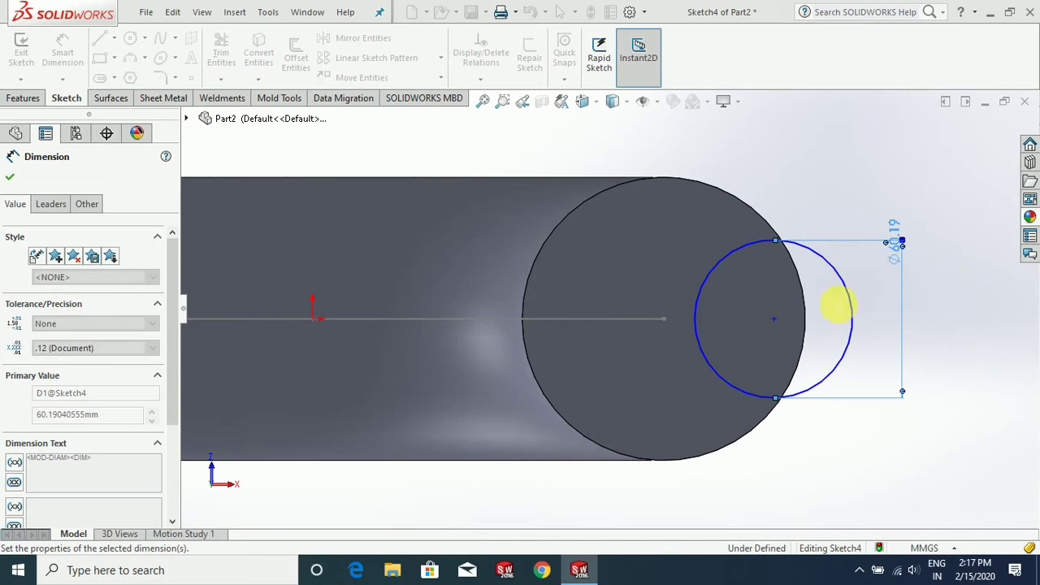
key("Escape")
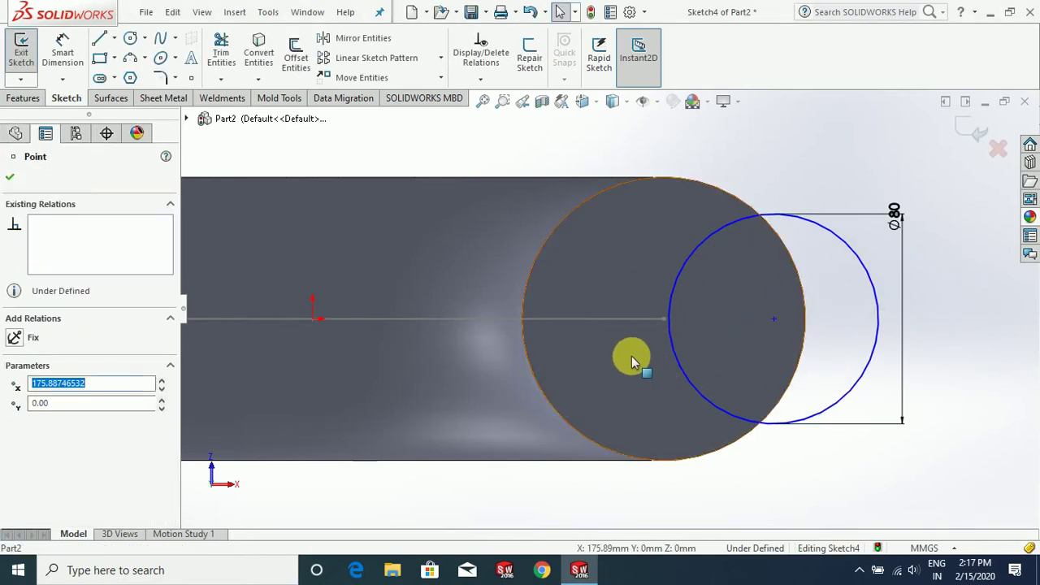
Step: Add a Pierce relation between the 80 mm circle's centre point and the converted semicircular arc, and exit the sketch
middle_click_drag(631, 358, 663, 421)
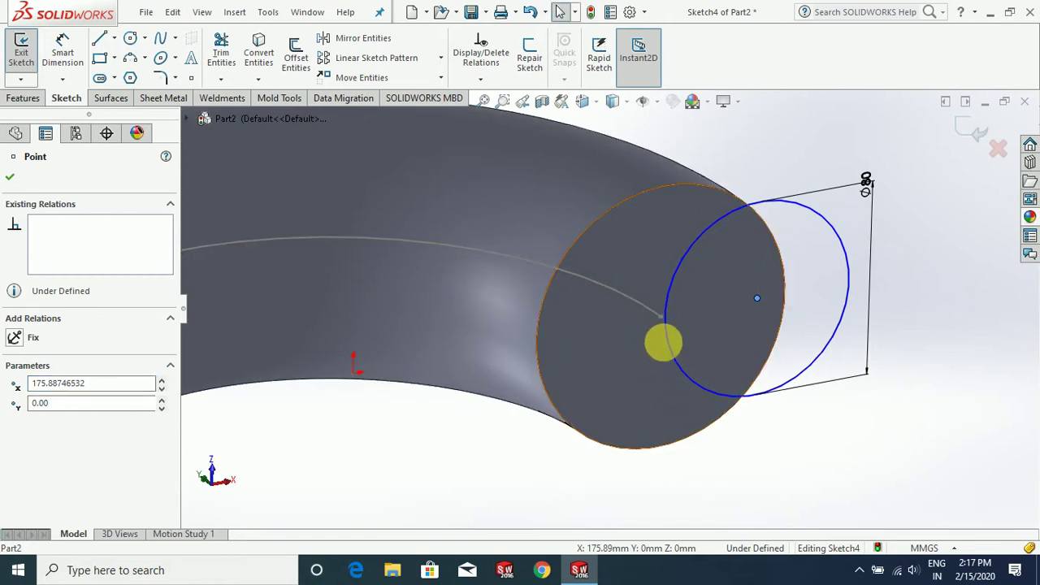
left_click(652, 312, "ctrl")
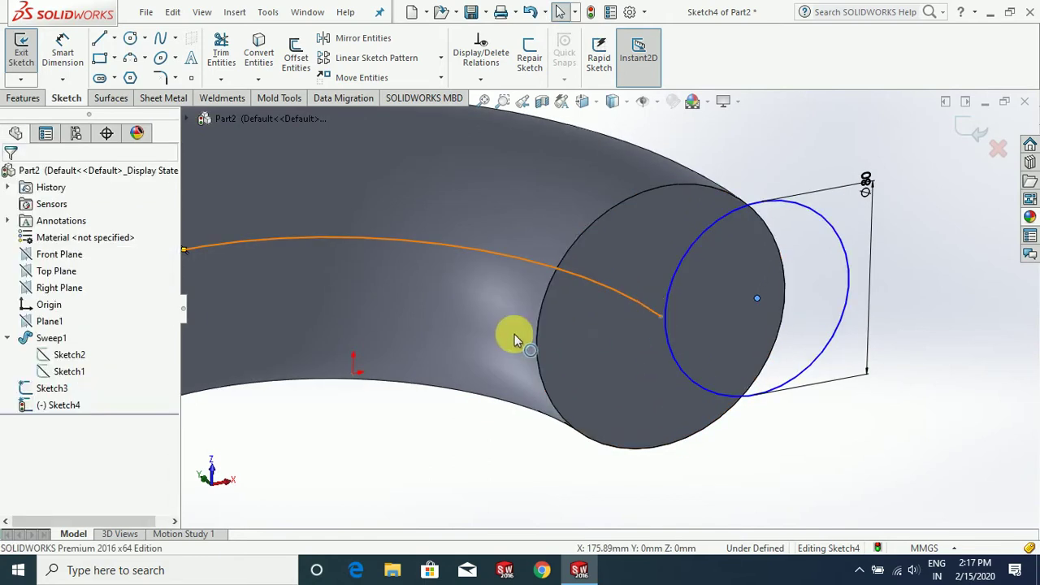
left_click(36, 460)
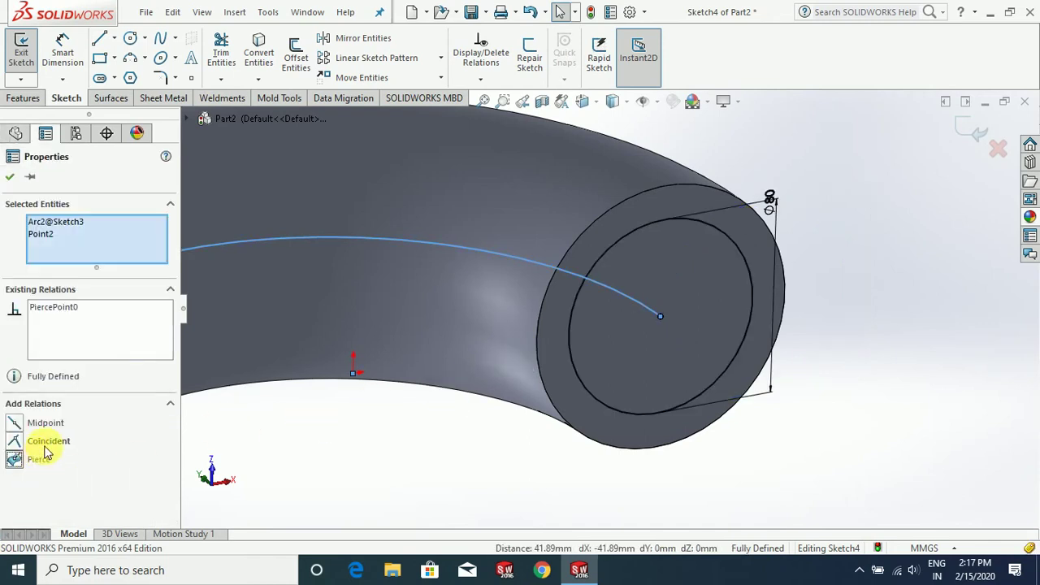
left_click(13, 175)
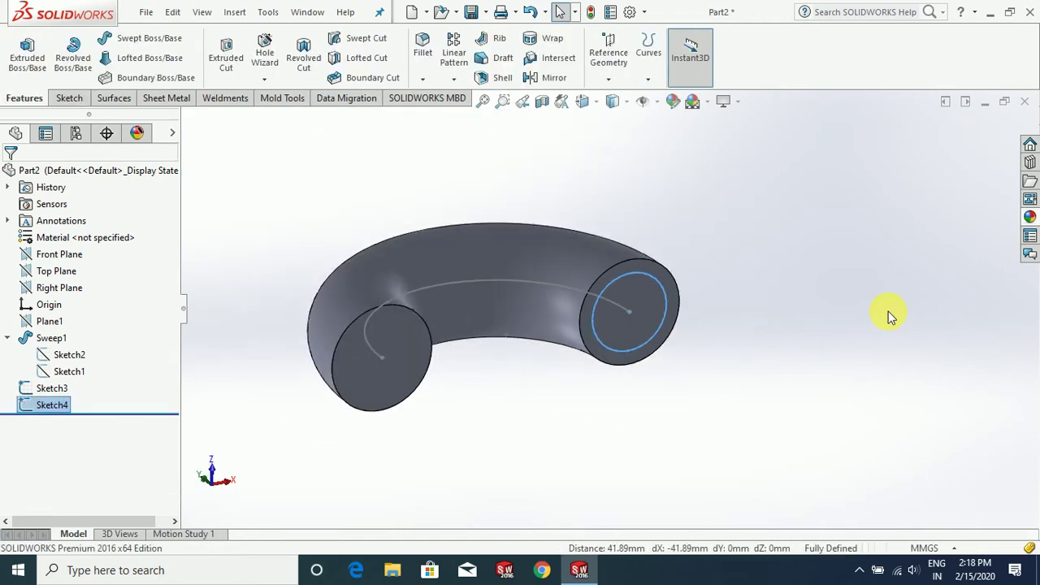
Step: Create a Swept Cut through the bend using the 80 mm circle as profile and the converted semicircular arc as path
middle_click_drag(757, 308, 743, 328)
scroll(567, 317, "up", 1)
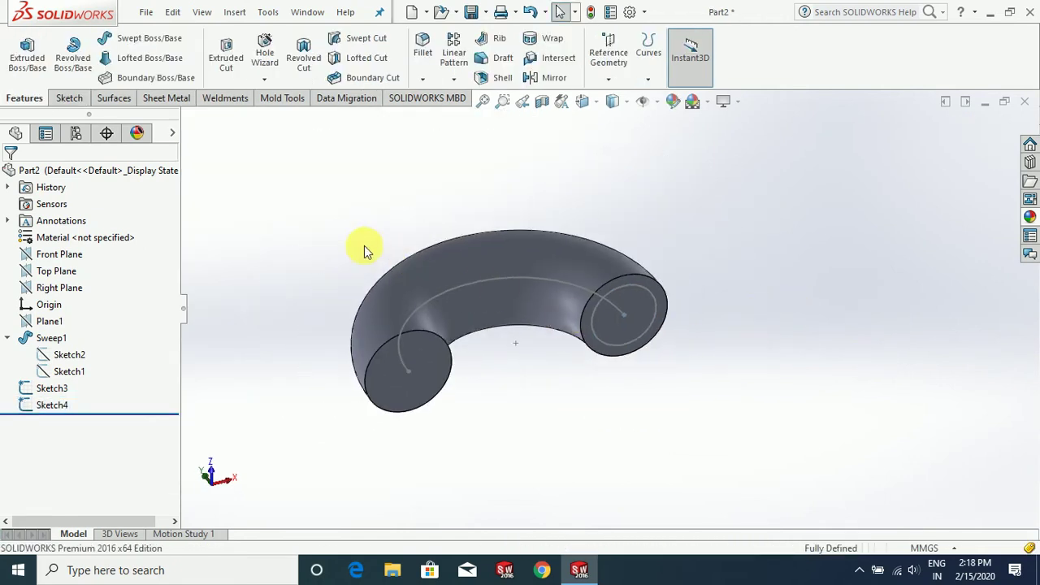
scroll(670, 318, "down", 2)
left_click(367, 39)
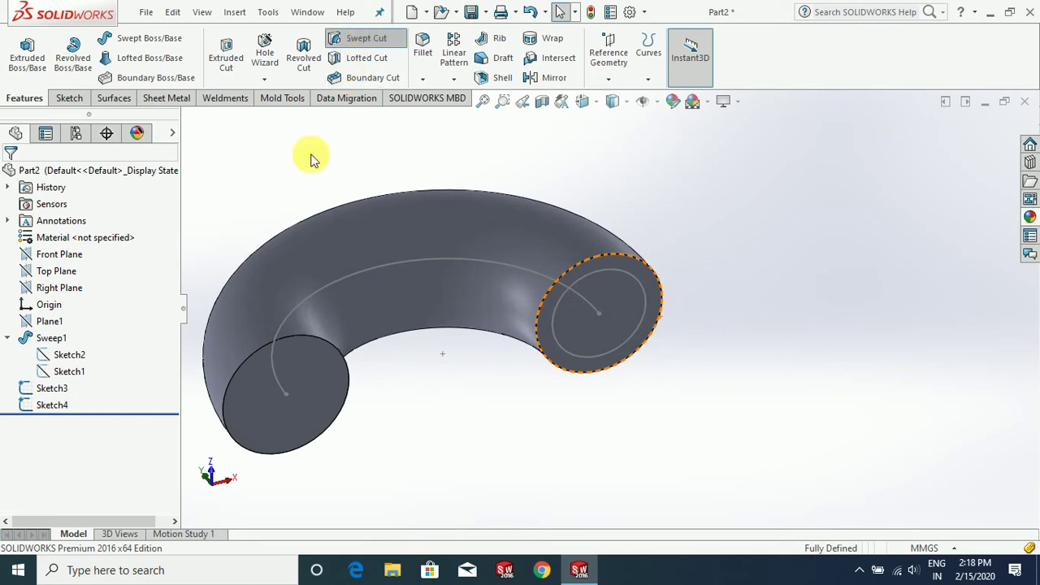
scroll(556, 317, "down", 2)
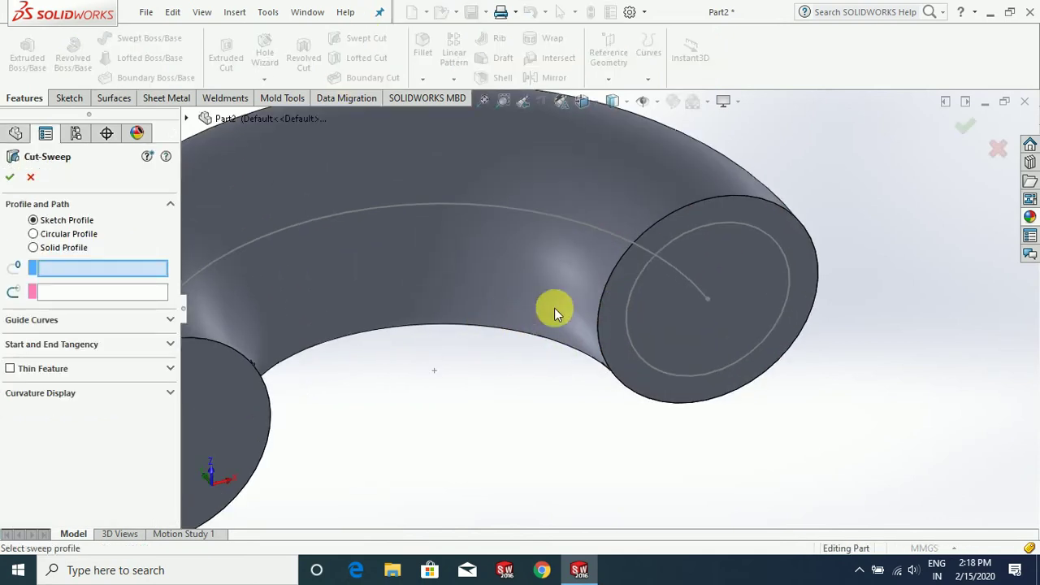
left_click(750, 228)
left_click(700, 291)
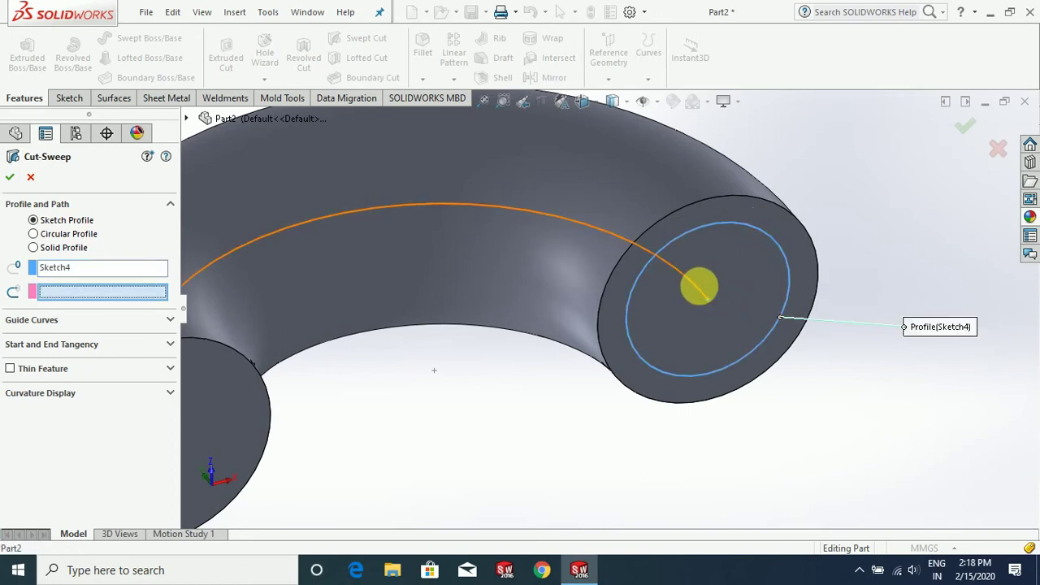
scroll(868, 356, "up", 2)
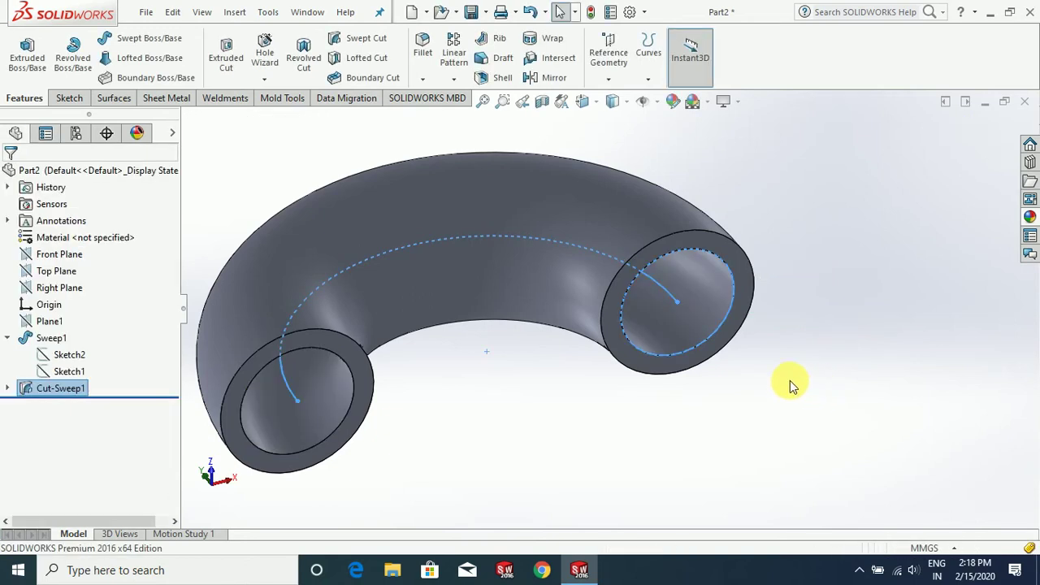
Step: Start a sketch on the ring-shaped end face of the bend on the positive X side
left_click(792, 386)
mouse_move(678, 425)
middle_mouse_down()
mouse_move(710, 366)
mouse_move(796, 271)
mouse_move(608, 371)
mouse_move(659, 482)
mouse_move(753, 326)
middle_mouse_up()
middle_click_drag(712, 388, 685, 423)
scroll(691, 357, "up", 3)
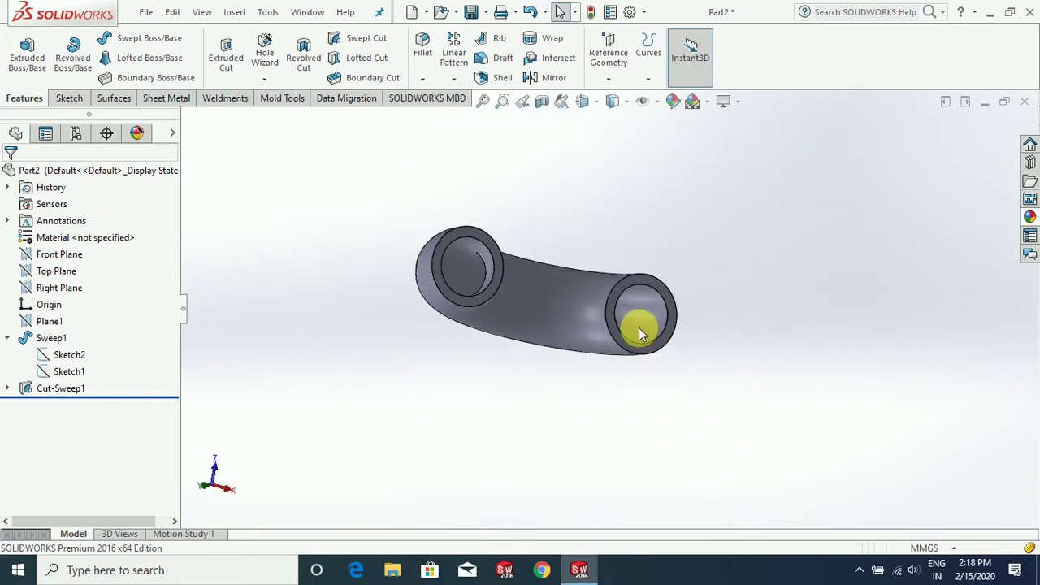
scroll(662, 349, "down", 8)
left_click(688, 365)
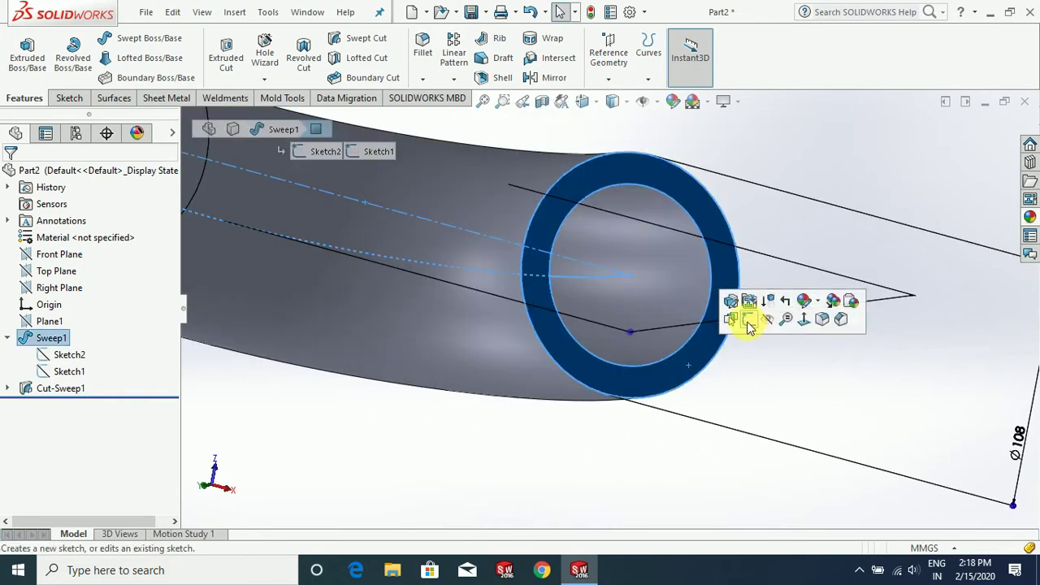
left_click(748, 322)
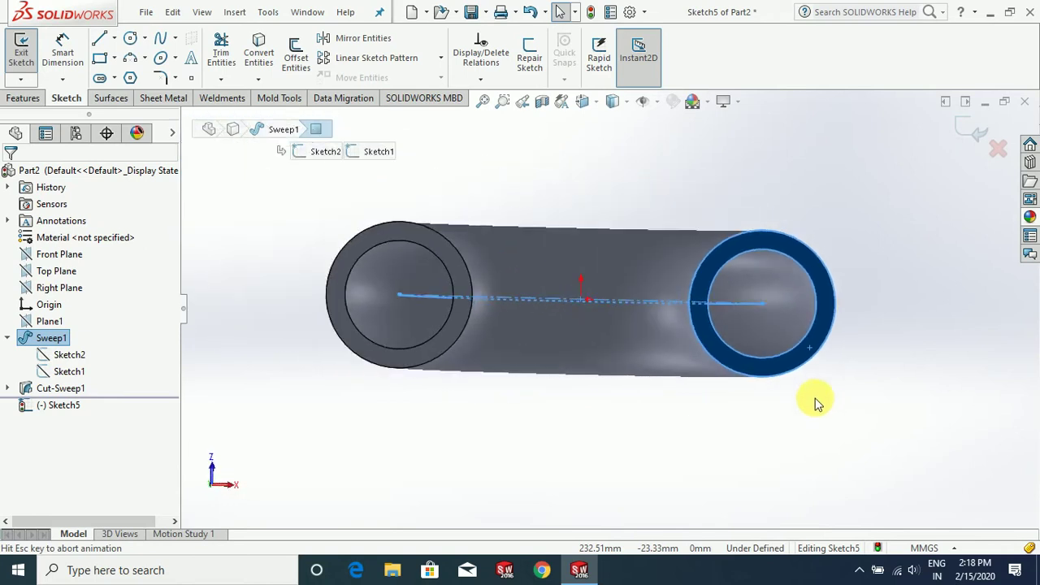
scroll(885, 250, "down", 2)
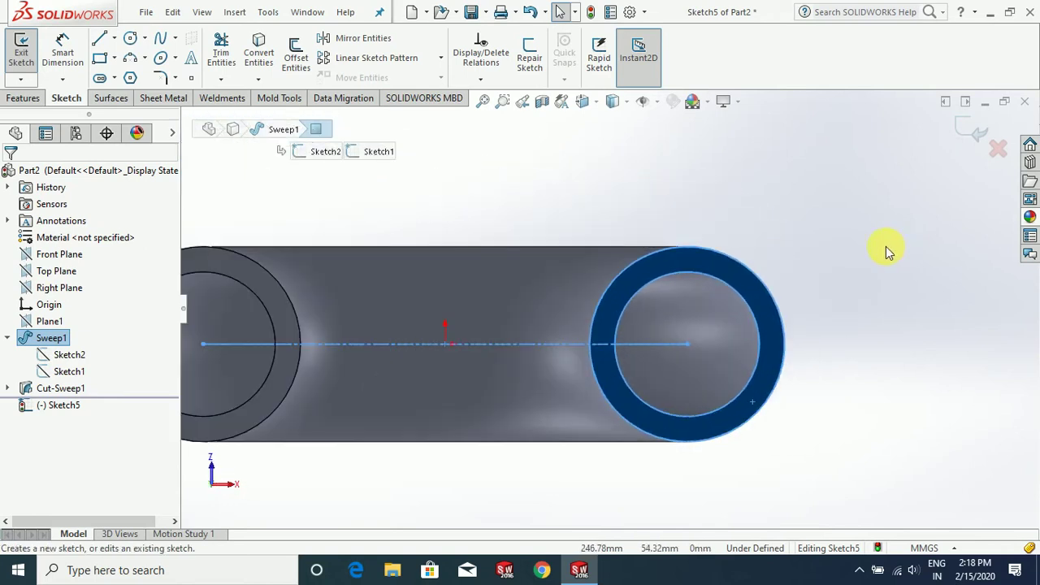
Step: Draw a circle about 136 mm in diameter around the pipe end, centred on the bore
left_click(128, 41)
scroll(695, 351, "down", 1)
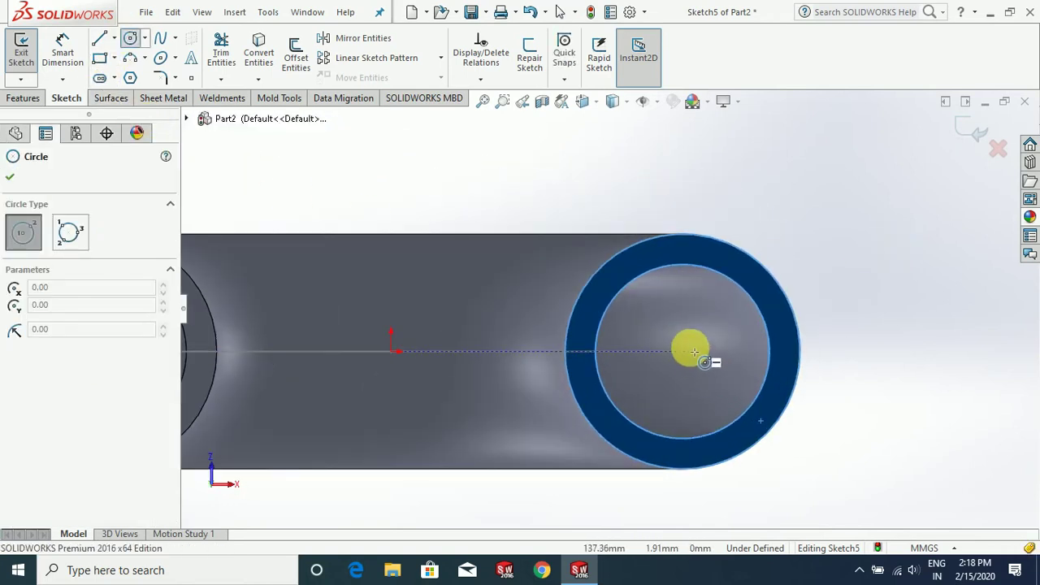
left_click(682, 350)
left_click(824, 398)
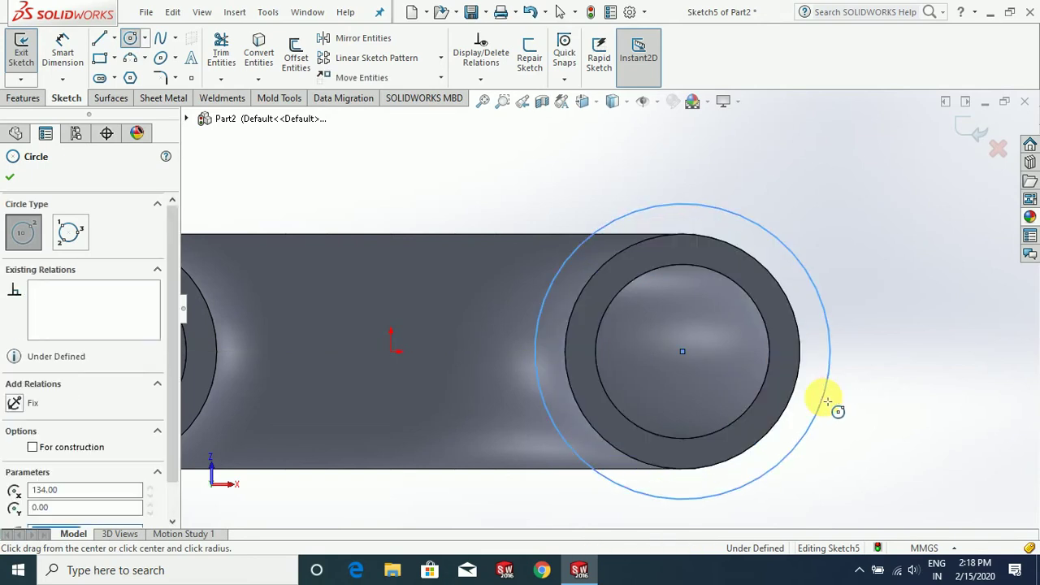
key("Escape")
Step: Dimension the outer circle's diameter as 120 mm
left_click(63, 49)
scroll(585, 301, "up", 2)
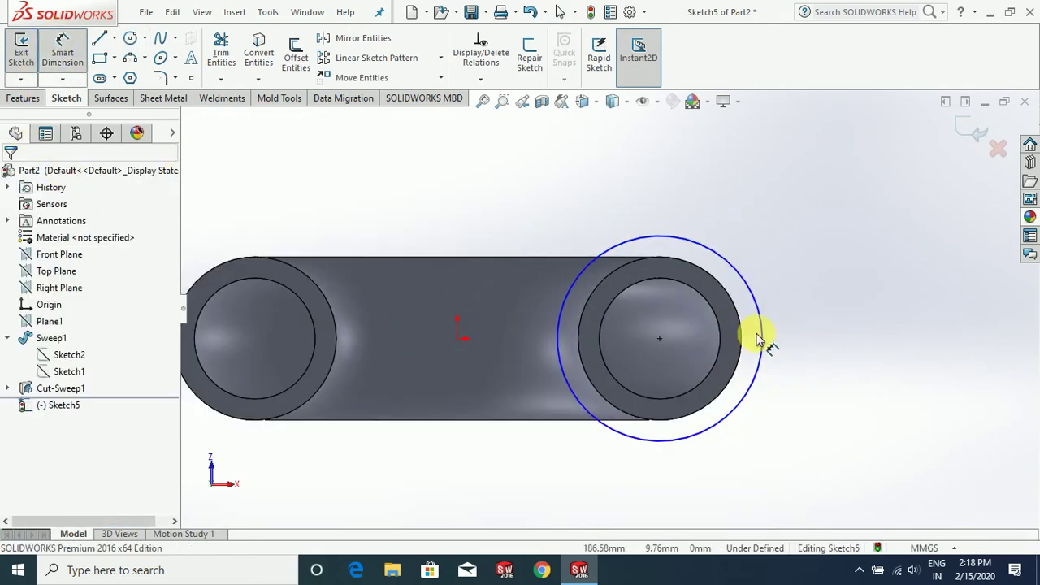
left_click(851, 318)
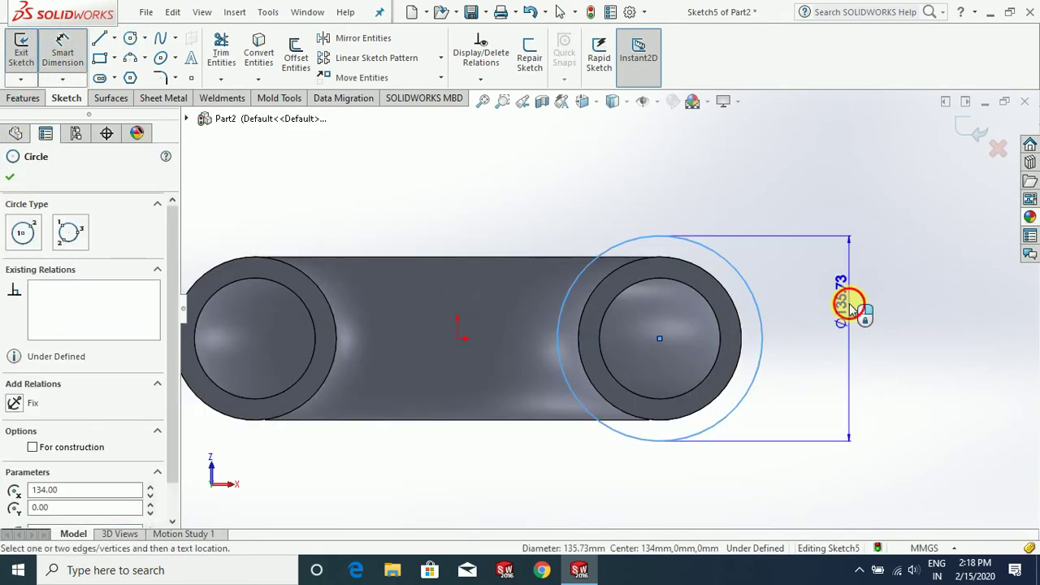
left_click(880, 331)
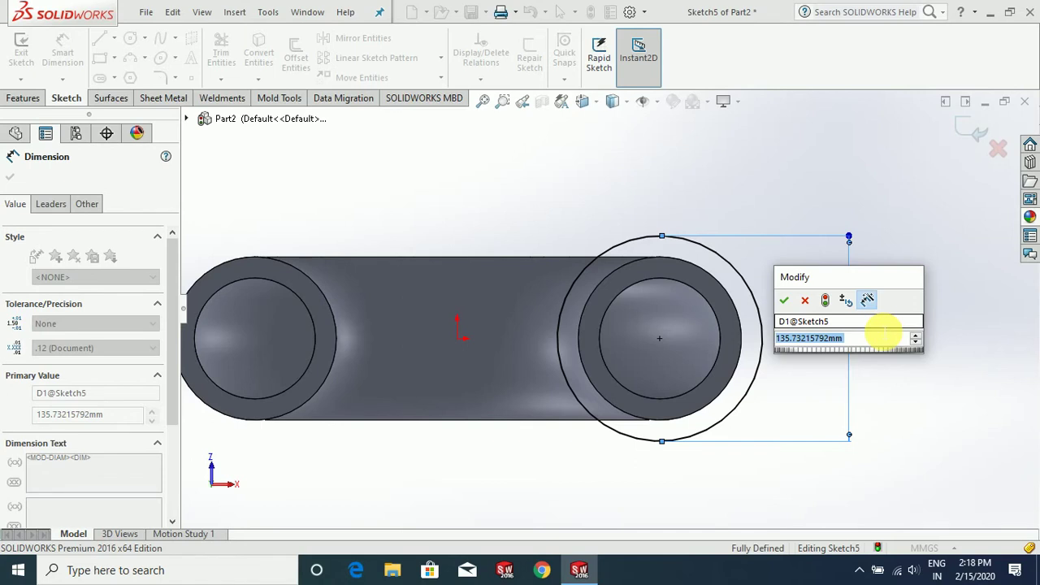
type("120")
key("Return")
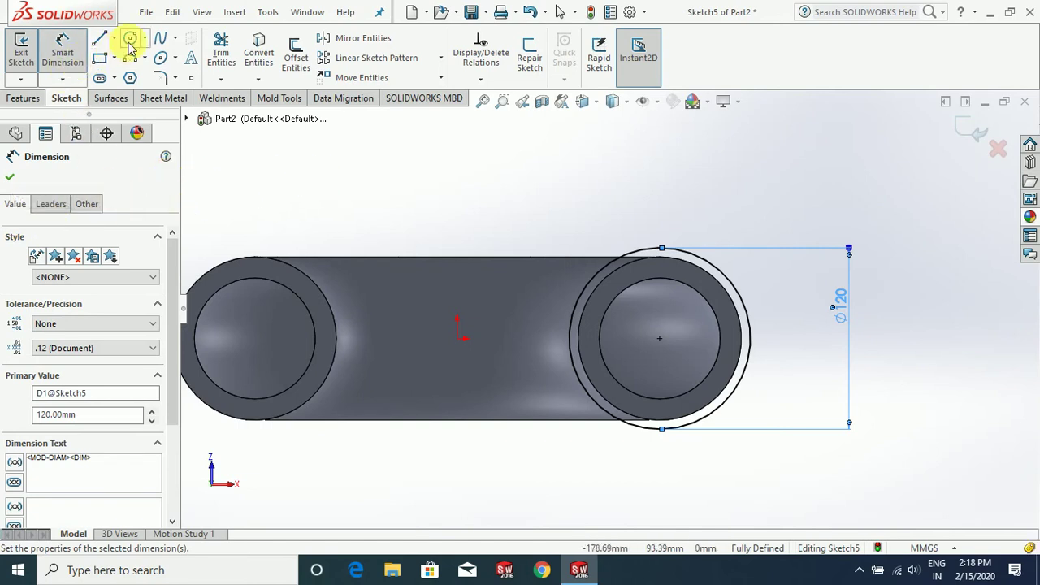
Step: Draw a second concentric circle along the bore edge and dimension its diameter as 80 mm
left_click(662, 346)
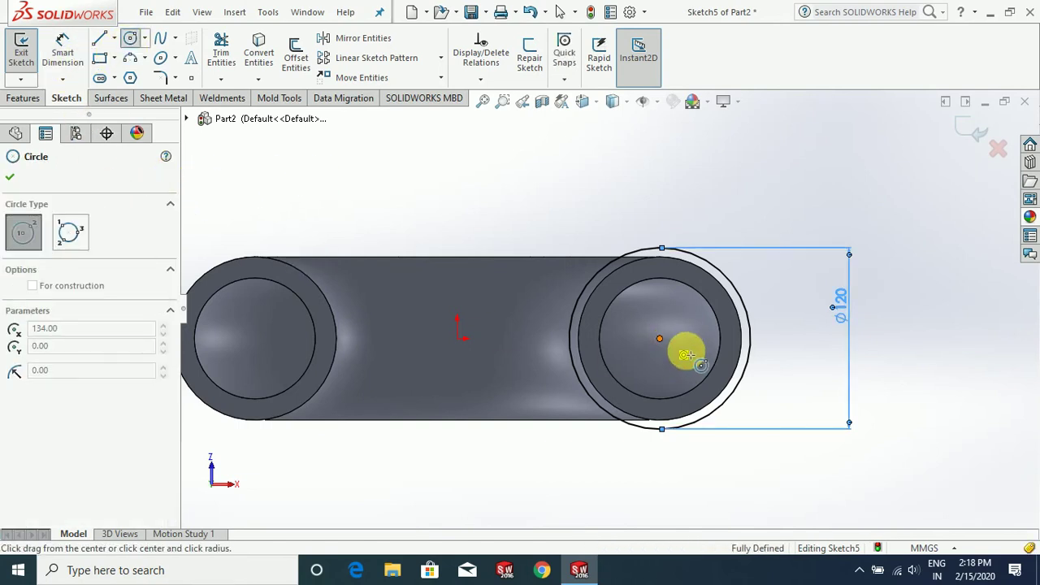
left_click(717, 365)
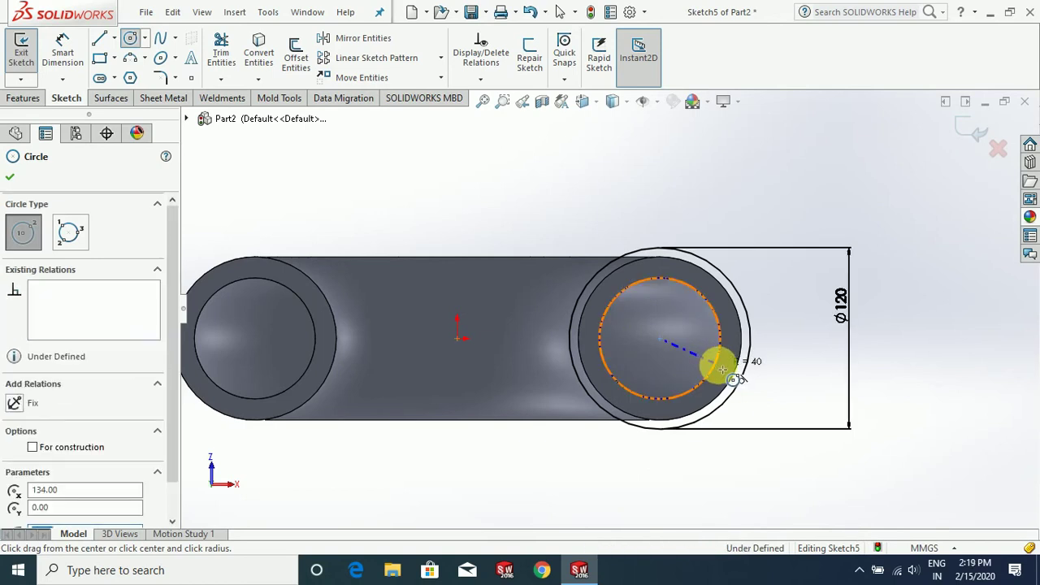
key("Escape")
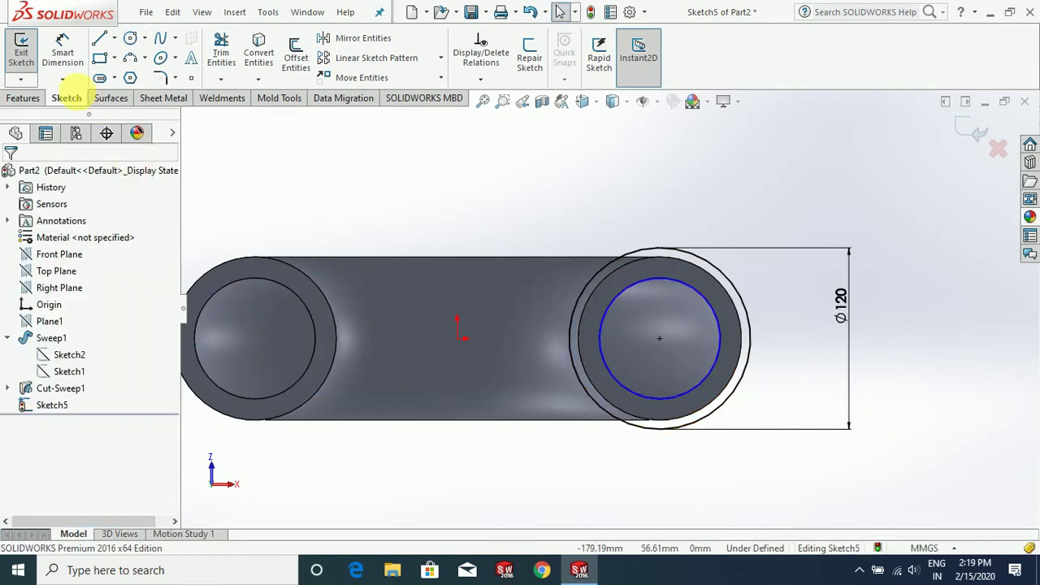
left_click(63, 52)
left_click(687, 290)
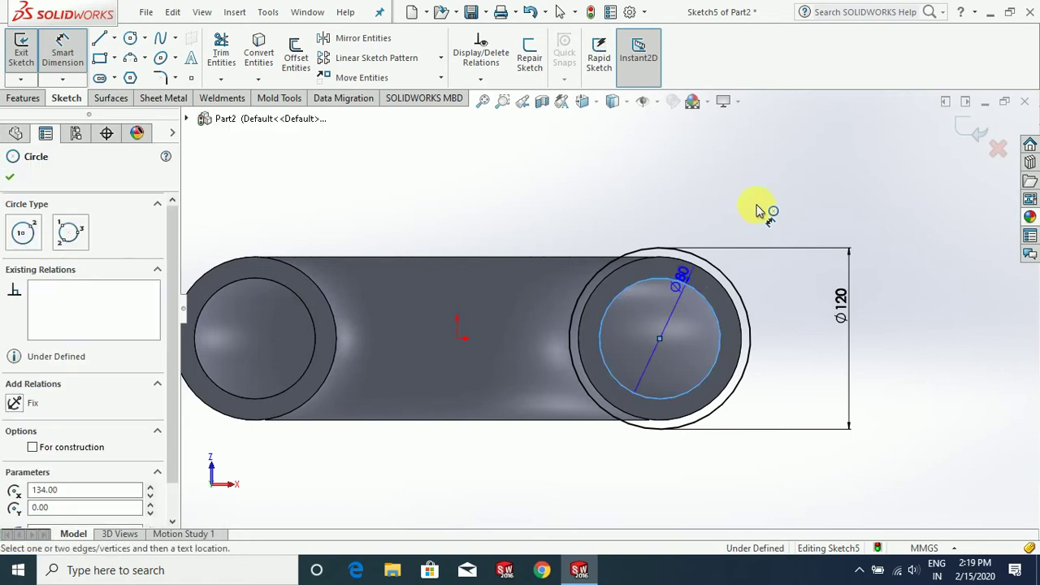
left_click(756, 210)
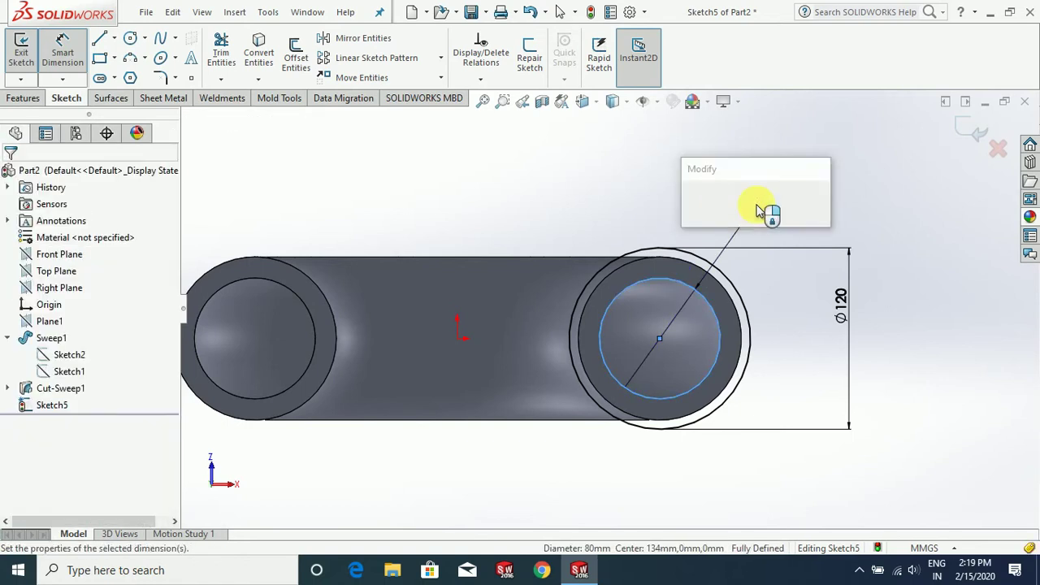
type("80")
key("Return")
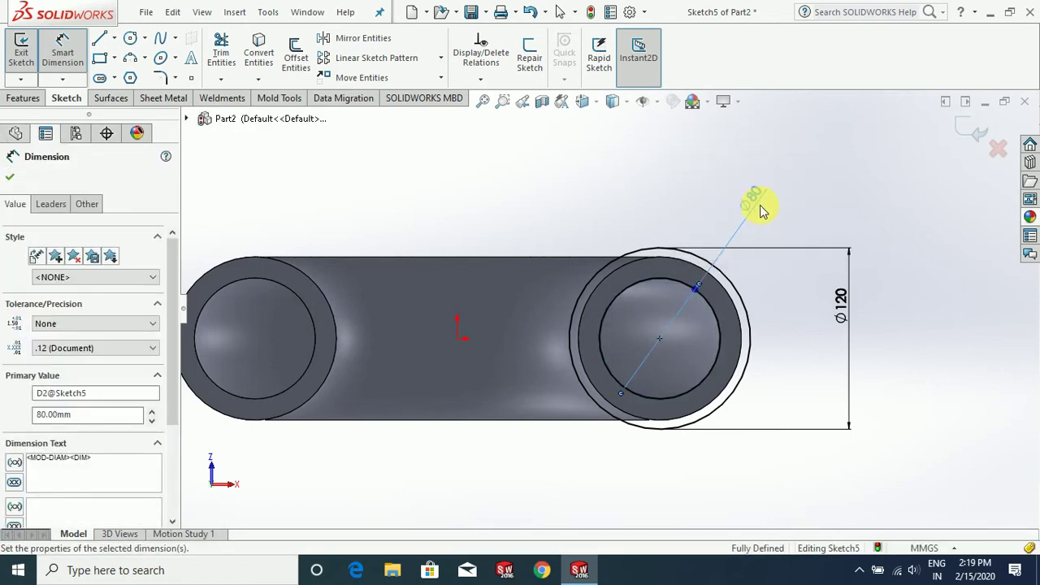
left_click(9, 175)
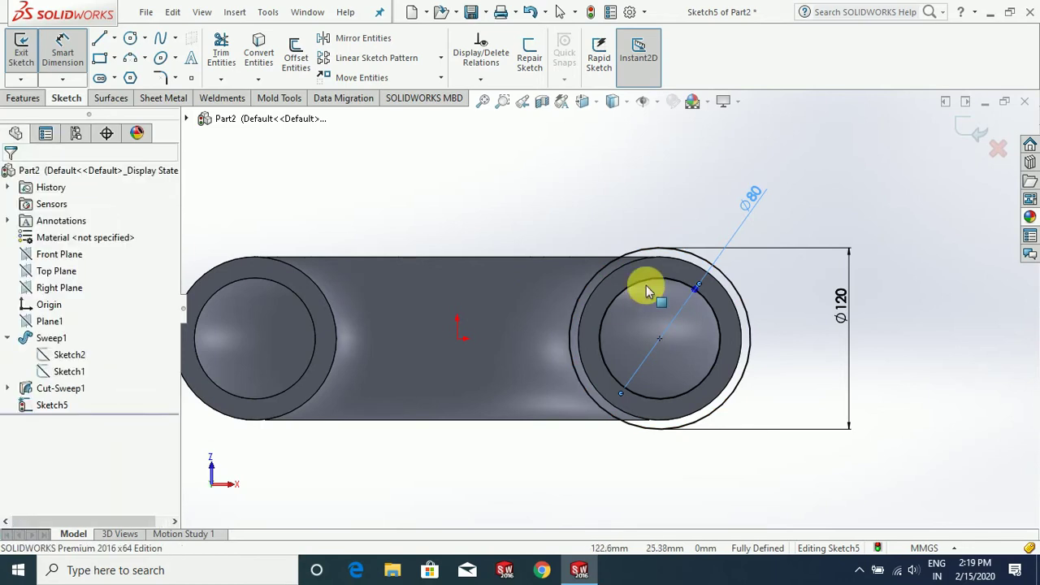
Step: Extrude the ring between the 120 mm and 80 mm circles 8 mm back along the bend, merged with the body, as a flange
mouse_move(650, 290)
middle_mouse_down()
mouse_move(697, 360)
mouse_move(608, 407)
mouse_move(709, 442)
mouse_move(690, 441)
mouse_move(643, 294)
middle_mouse_up()
scroll(643, 295, "down", 3)
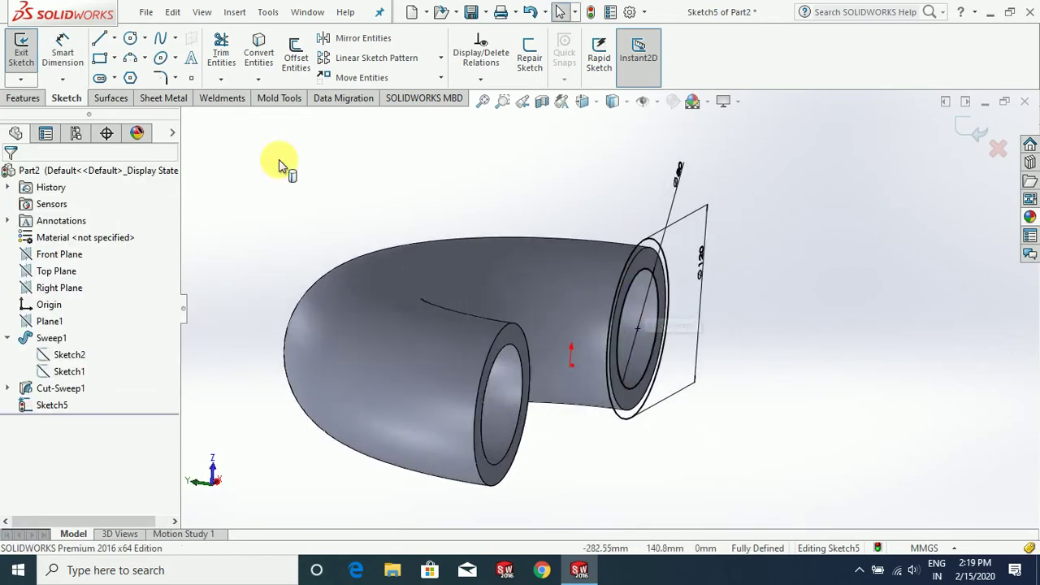
left_click(33, 98)
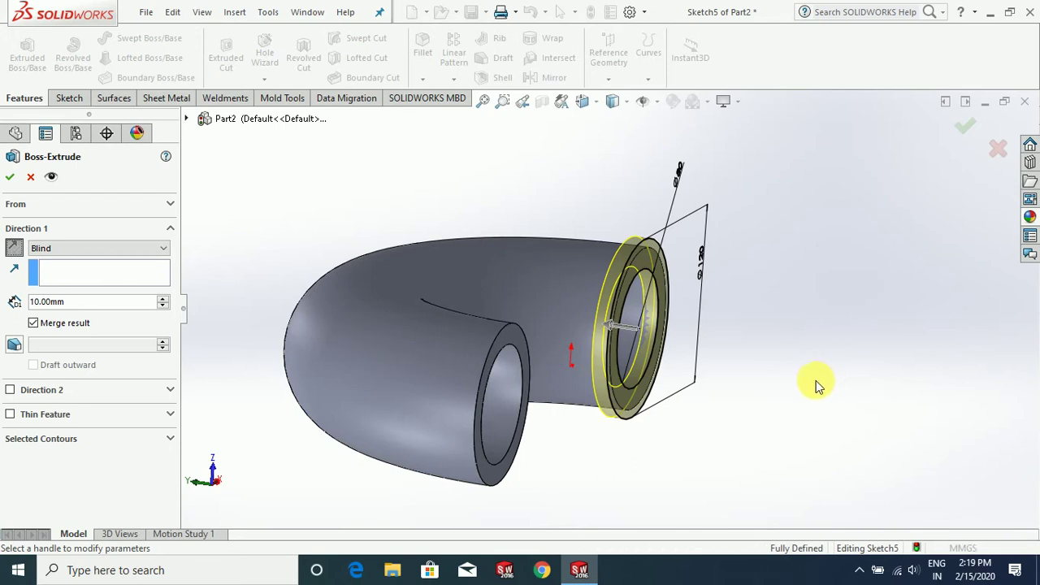
middle_click_drag(817, 382, 798, 456)
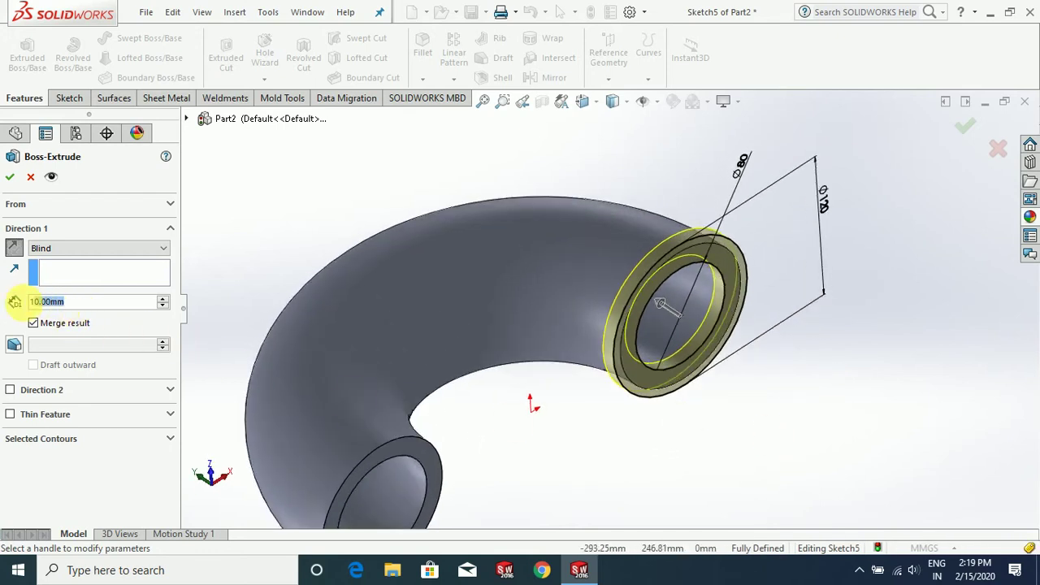
type("8")
key("Return")
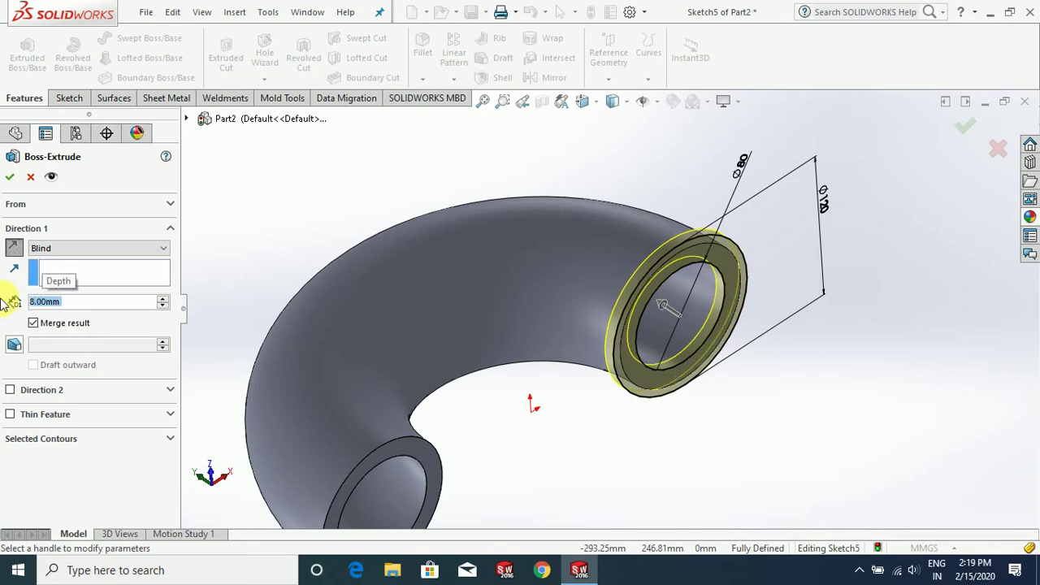
left_click(10, 177)
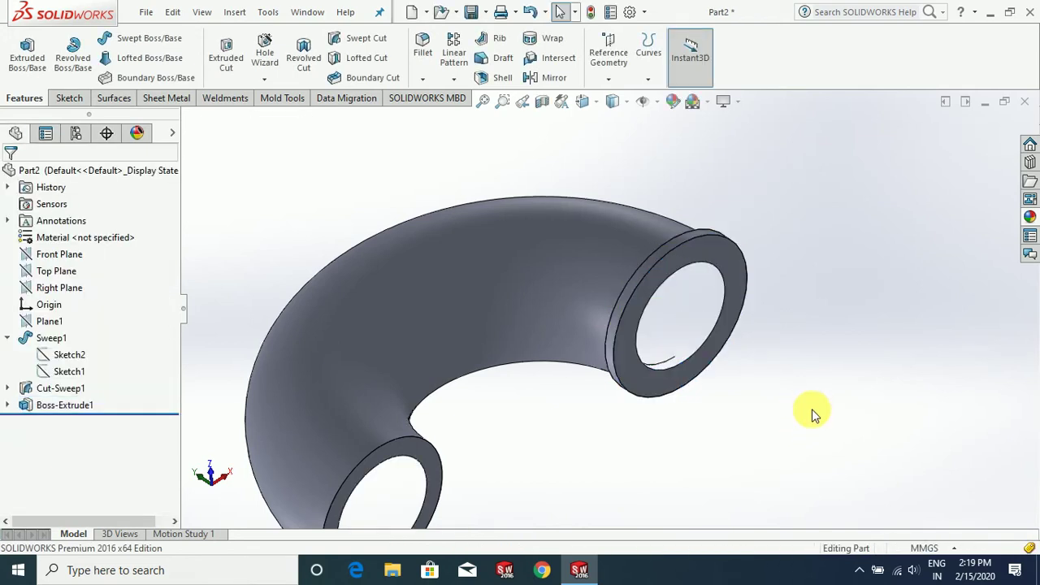
Step: Mirror the extruded flange about the Right Plane onto the bend's other end
scroll(736, 410, "up", 3)
middle_click_drag(736, 410, 714, 348)
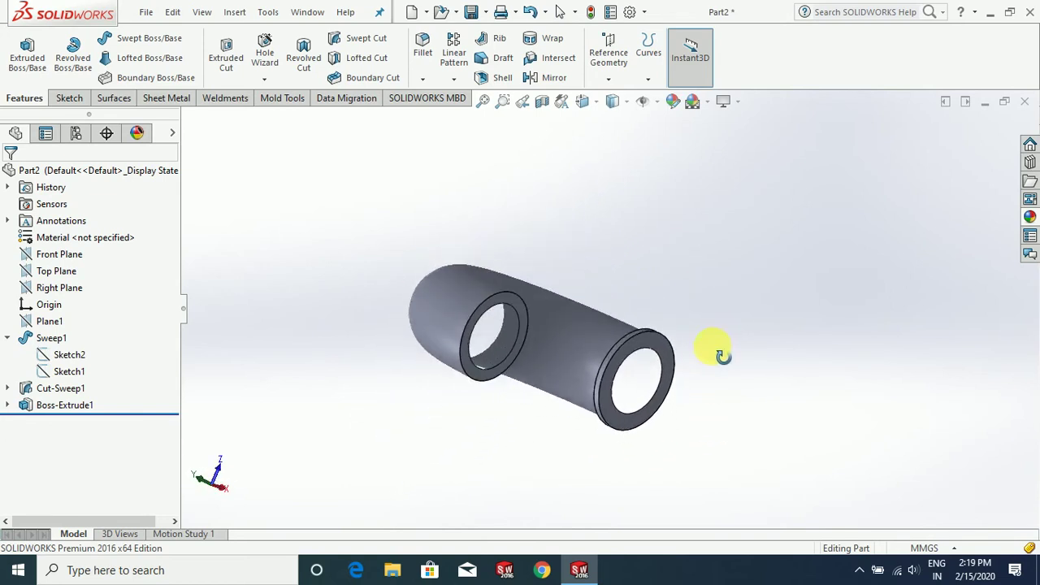
scroll(504, 319, "down", 5)
middle_click_drag(504, 319, 526, 318)
scroll(574, 367, "up", 5)
middle_click_drag(574, 367, 844, 339)
scroll(844, 242, "down", 2)
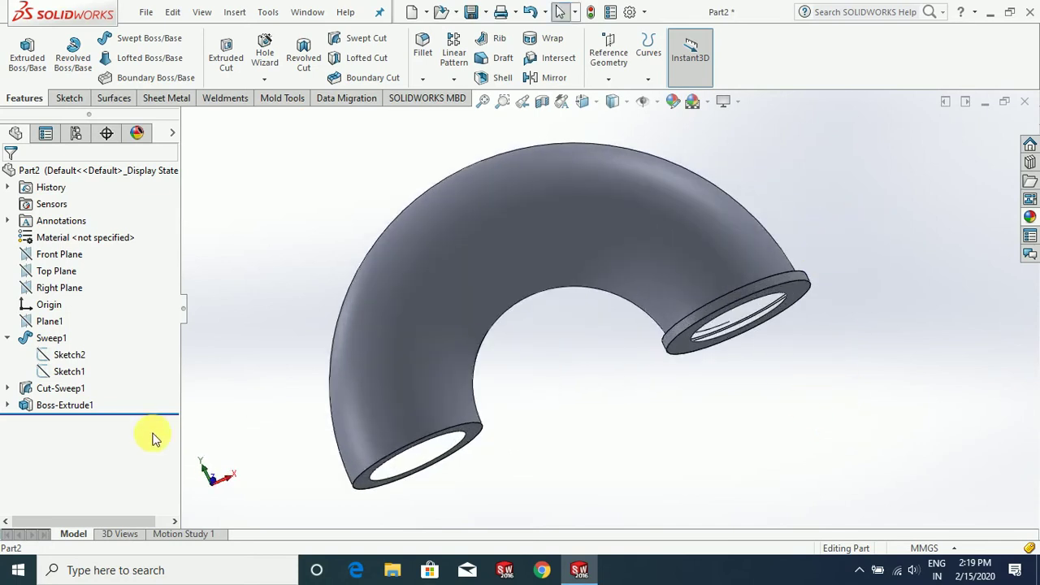
left_click(77, 409)
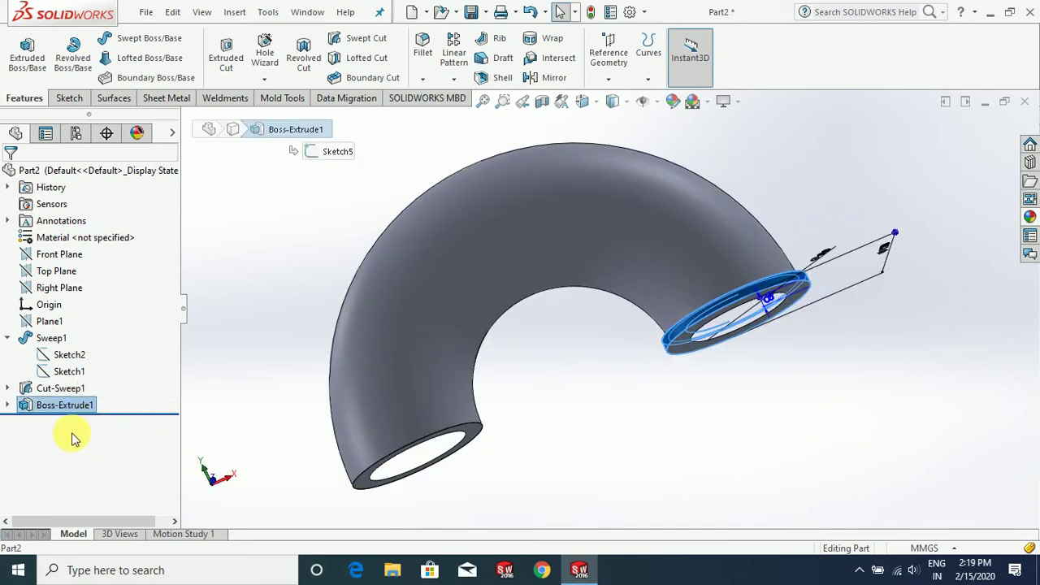
left_click(556, 81)
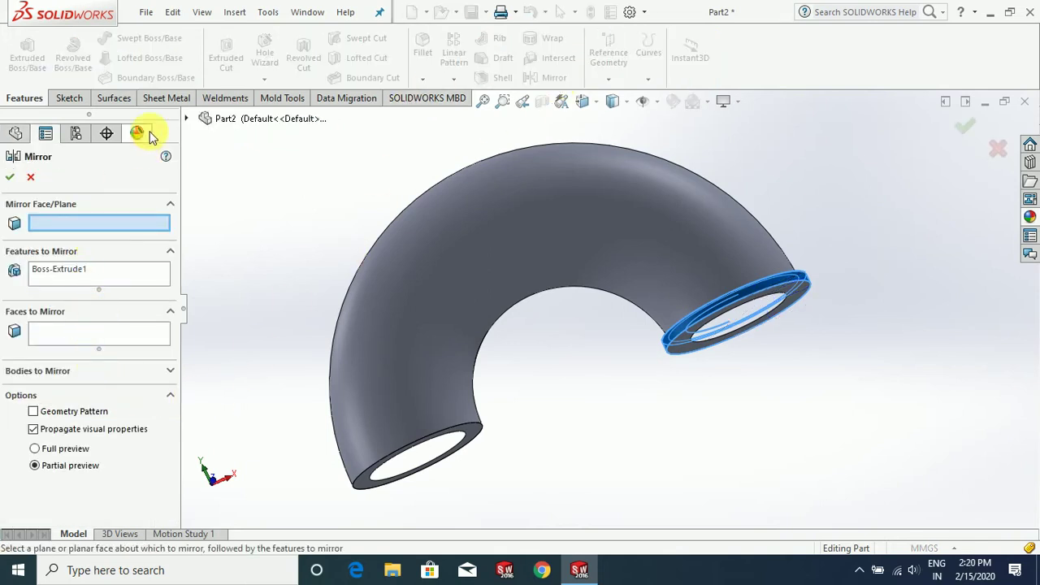
left_click(187, 119)
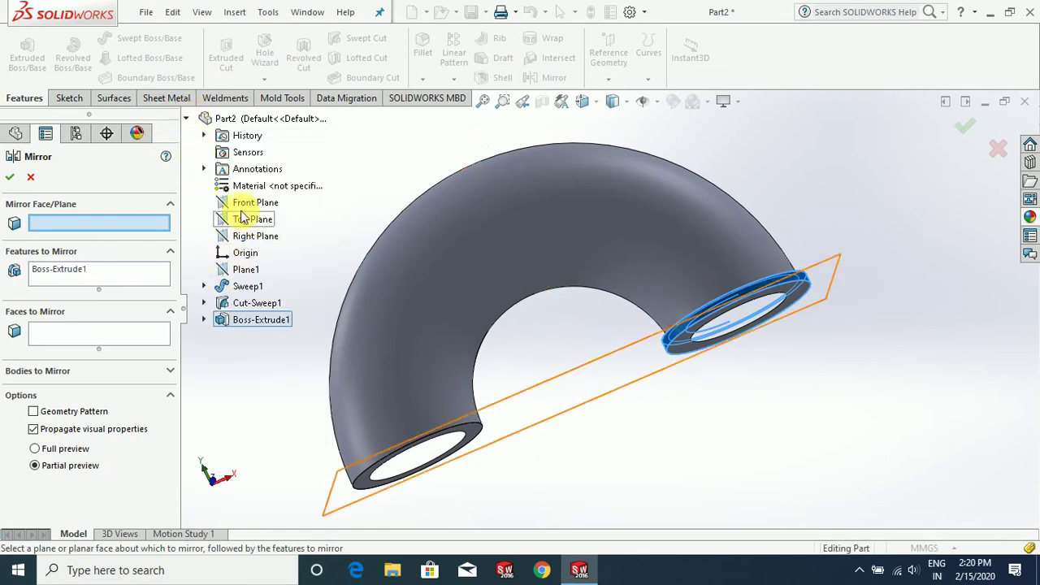
left_click(254, 236)
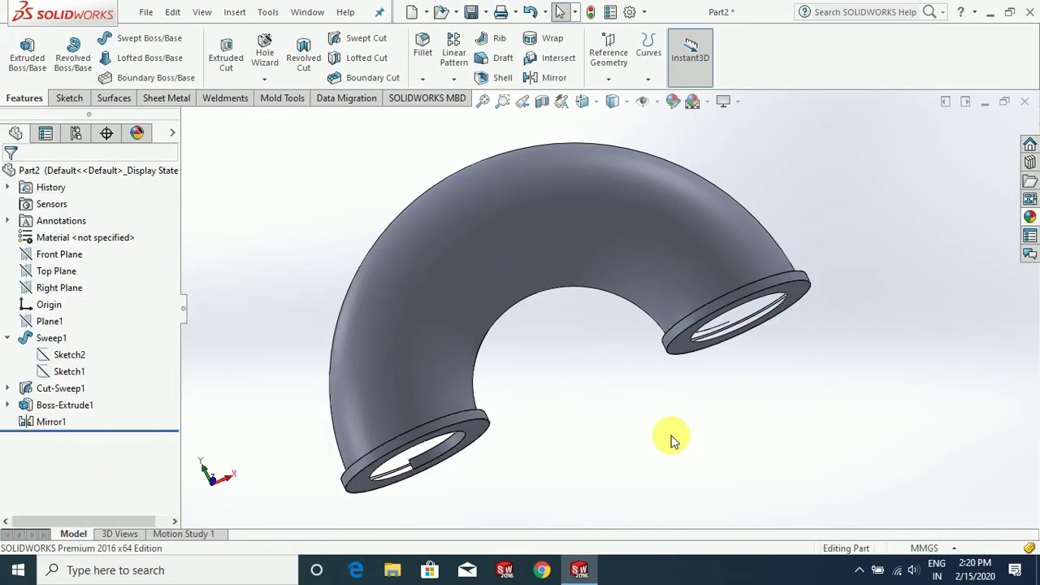
Step: Examine the flanges and end faces on both ends of the bend from several angles
middle_click_drag(671, 440, 631, 349)
scroll(538, 383, "down", 3)
left_click(551, 354)
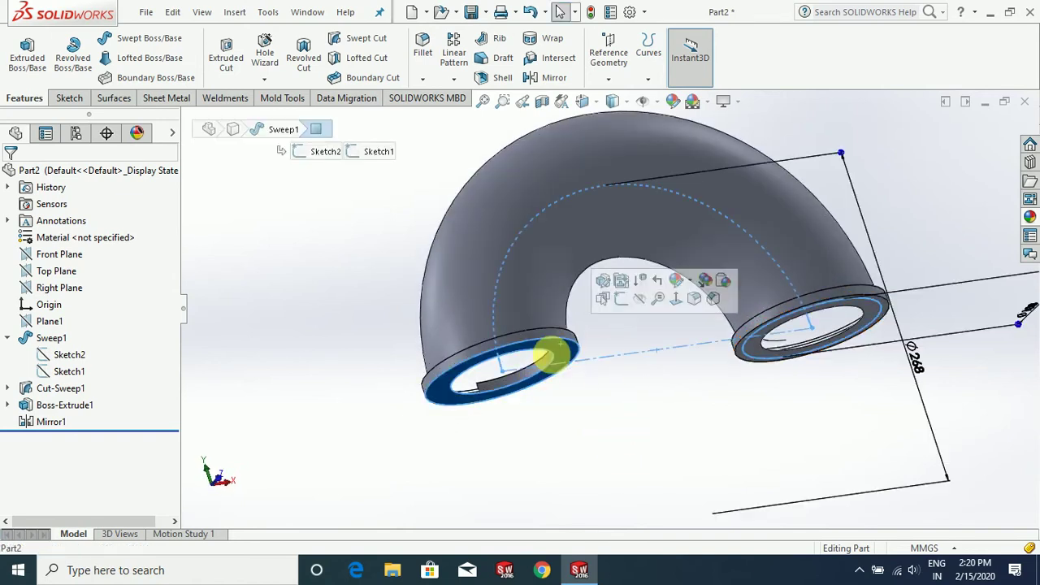
scroll(499, 394, "down", 5)
middle_click_drag(494, 398, 566, 390)
scroll(573, 308, "down", 3)
scroll(507, 316, "down", 2)
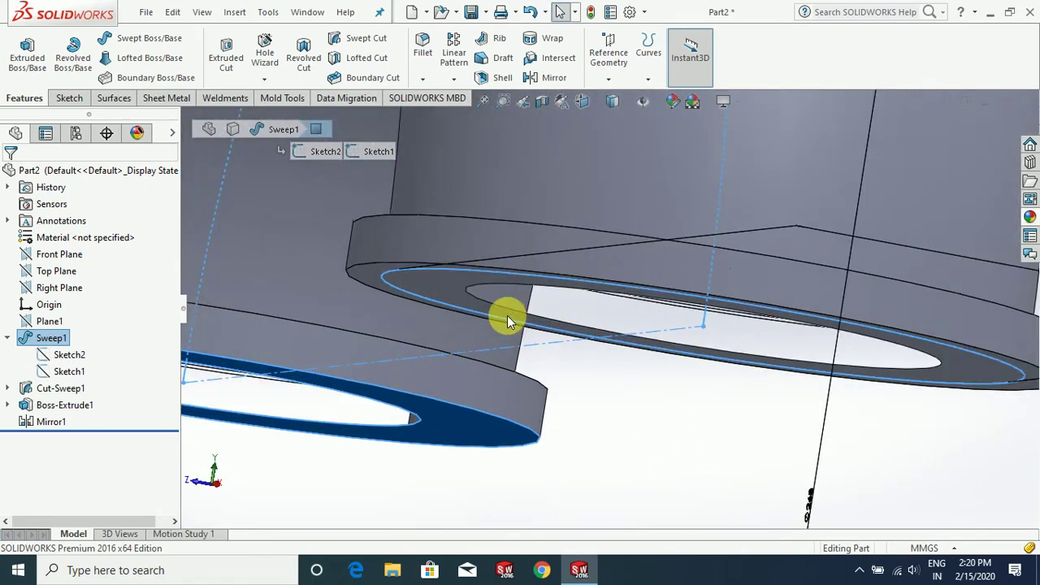
scroll(507, 315, "down", 5)
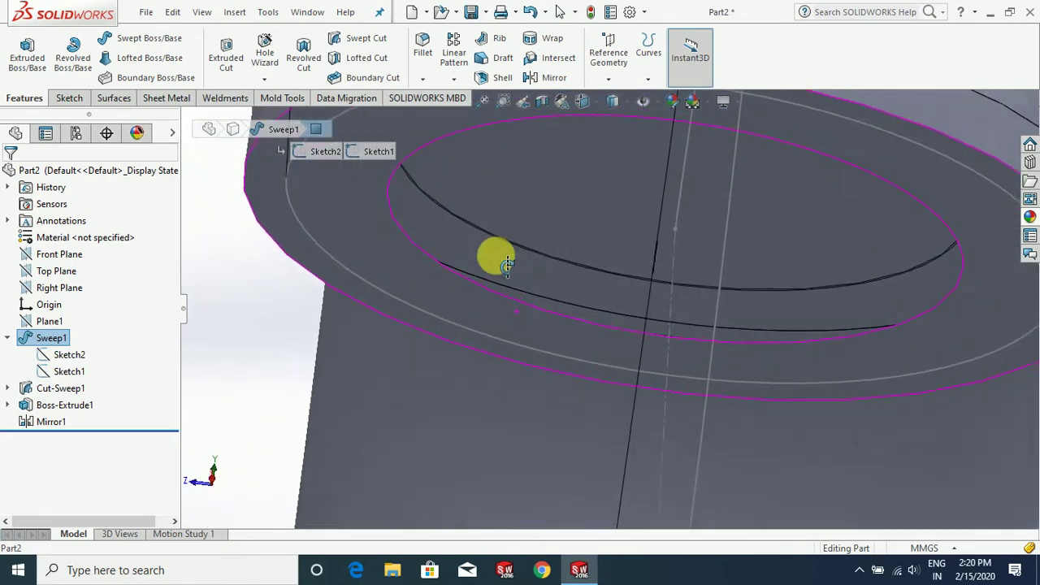
middle_click_drag(507, 264, 632, 218)
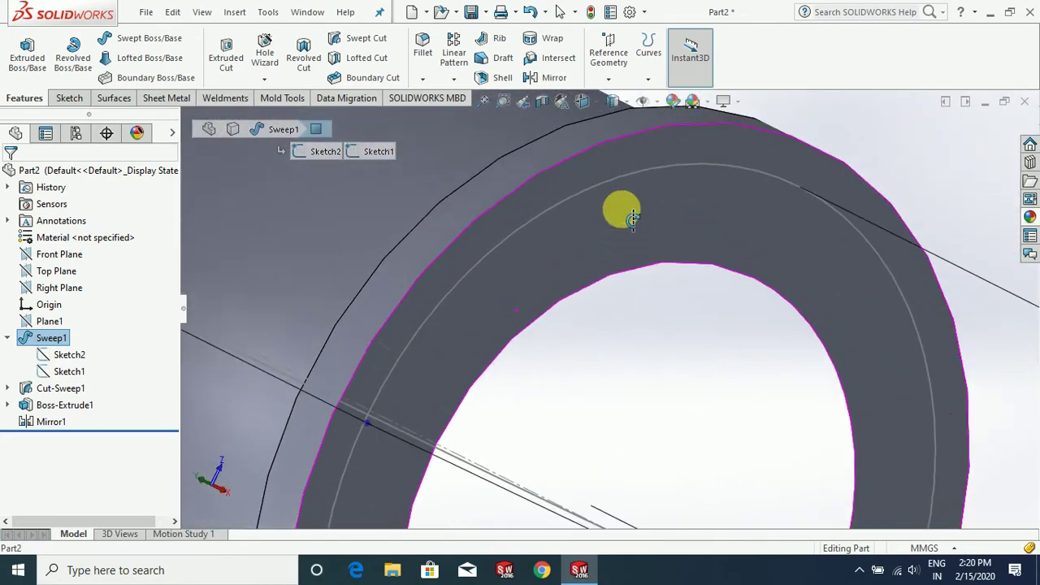
scroll(633, 213, "up", 4)
scroll(726, 399, "up", 6)
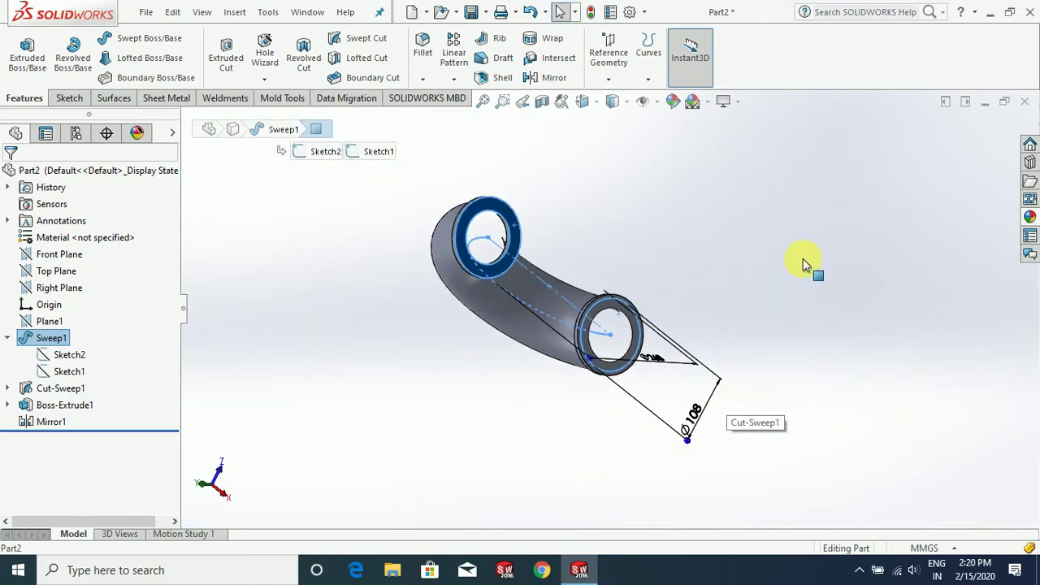
middle_click_drag(803, 258, 731, 504)
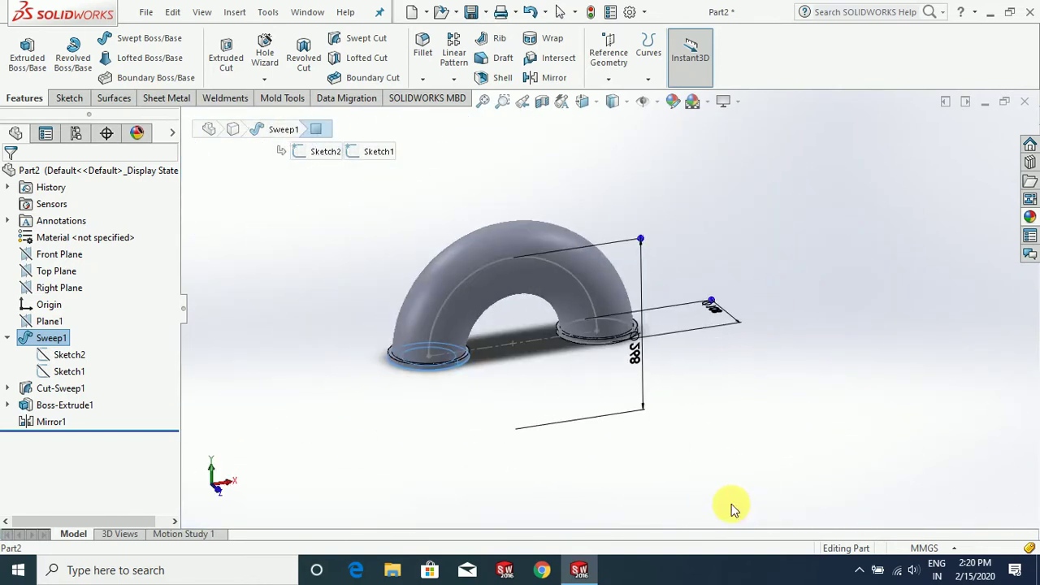
Step: Create a reference plane offset 197 mm from the bend's flanged end face, flipped toward the top of the bend
scroll(614, 369, "down", 3)
scroll(631, 294, "up", 3)
middle_click_drag(727, 366, 600, 303)
scroll(587, 180, "up", 2)
left_click(609, 79)
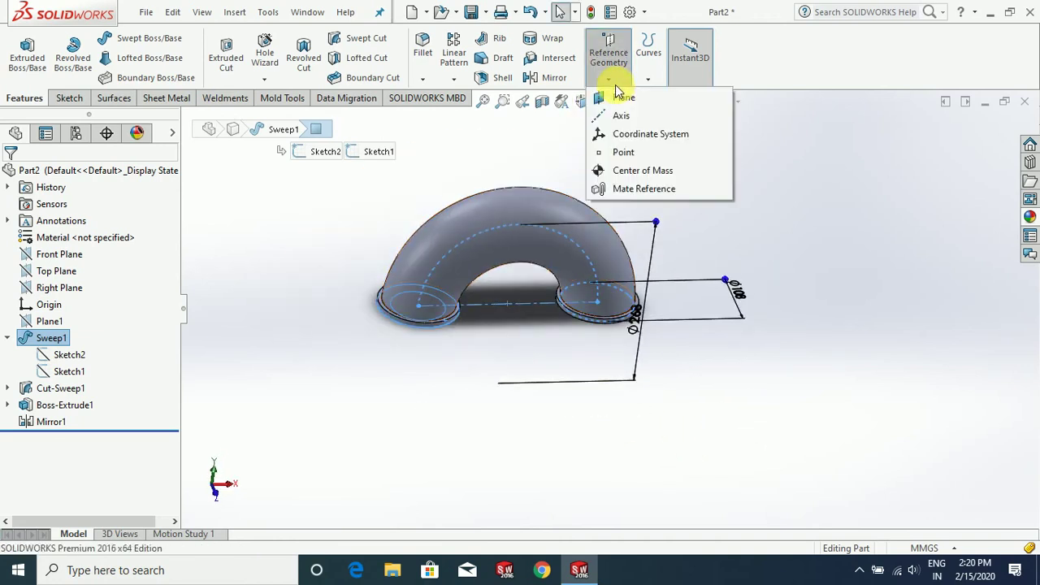
left_click(506, 279)
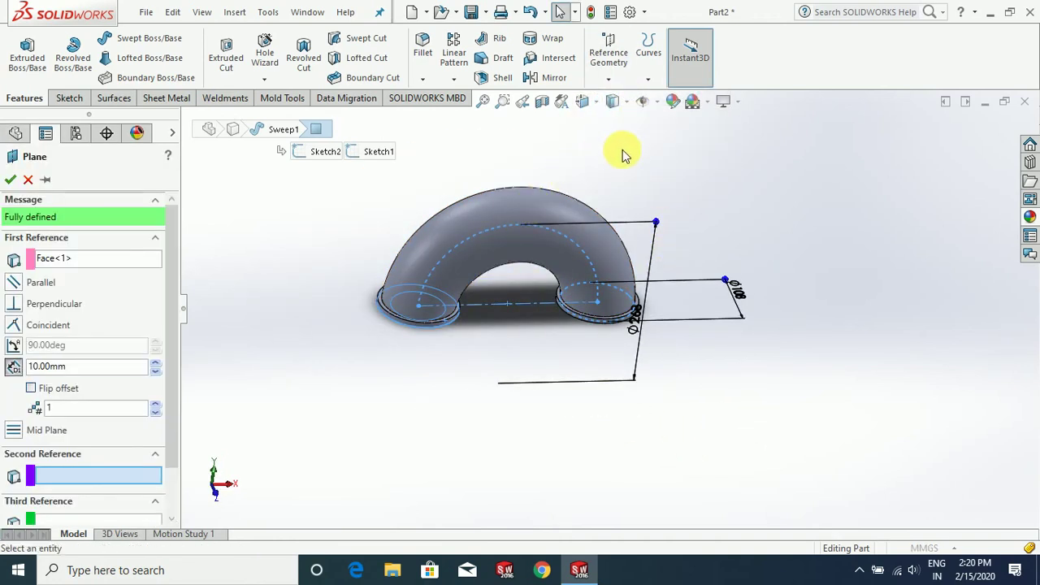
middle_click_drag(404, 288, 215, 372)
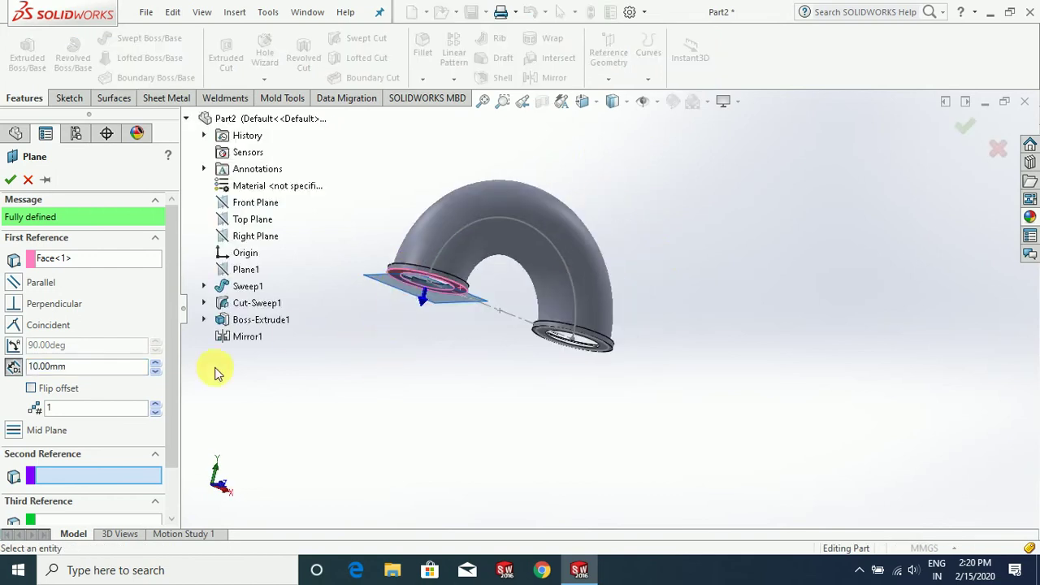
left_click(32, 390)
middle_click_drag(371, 332, 378, 348)
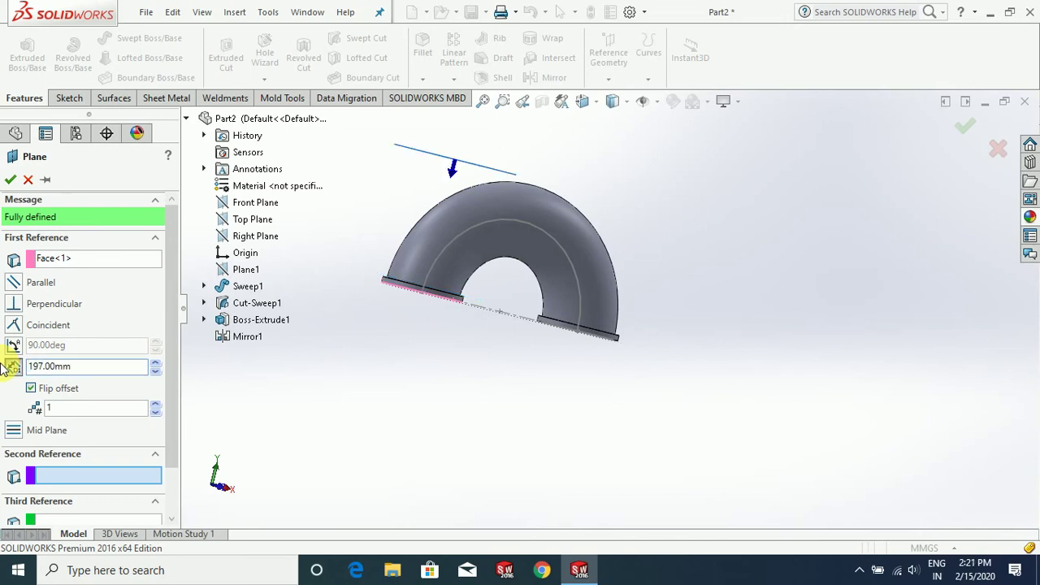
key("Return")
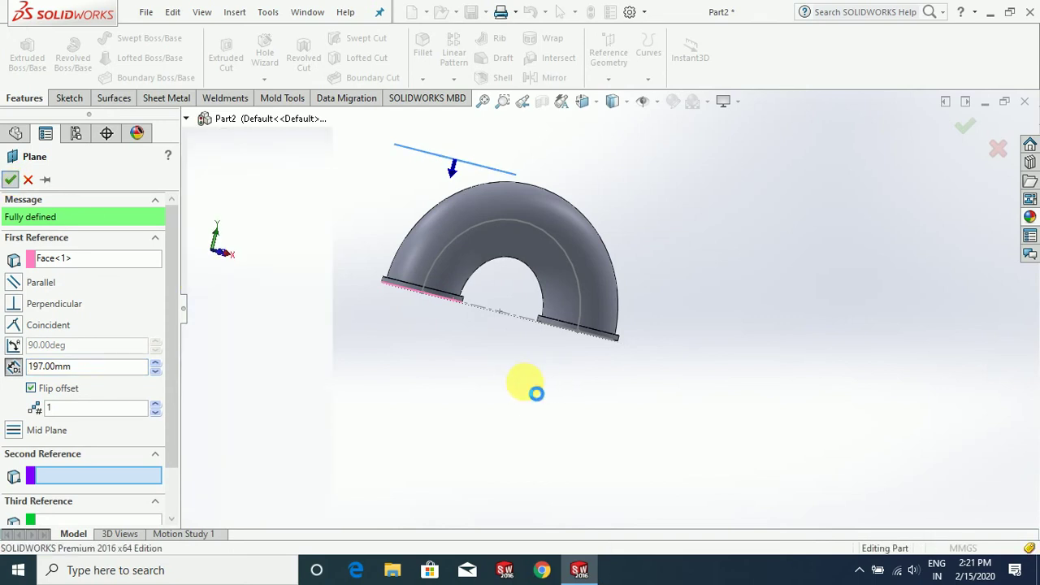
Step: Sketch a circle about 52 mm in diameter on the new offset plane, centred over the leg beneath that plane and viewed face-on
middle_click_drag(499, 348, 479, 365)
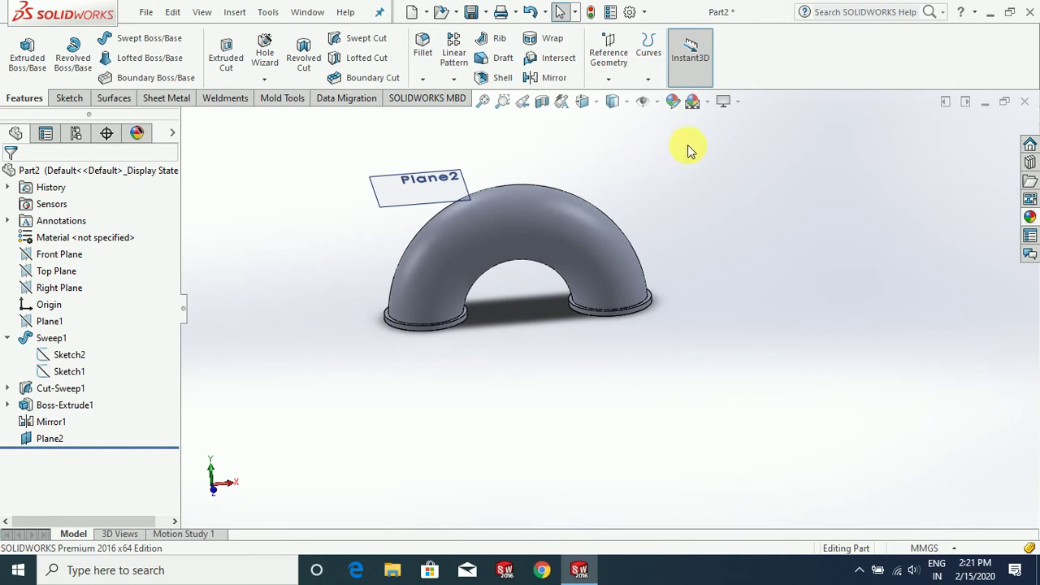
scroll(694, 165, "up", 3)
scroll(694, 166, "down", 3)
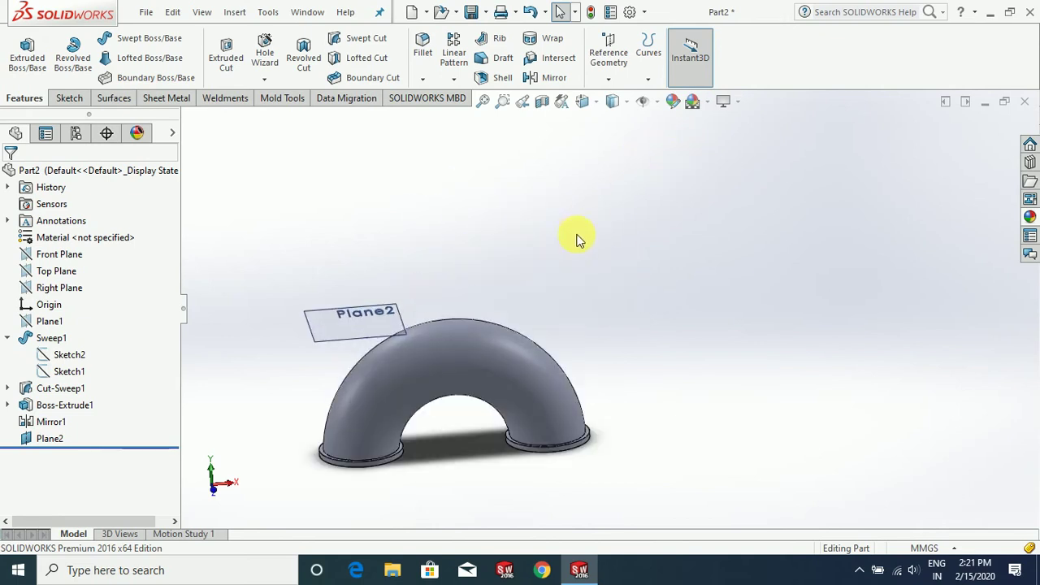
left_click(389, 331)
left_click(432, 278)
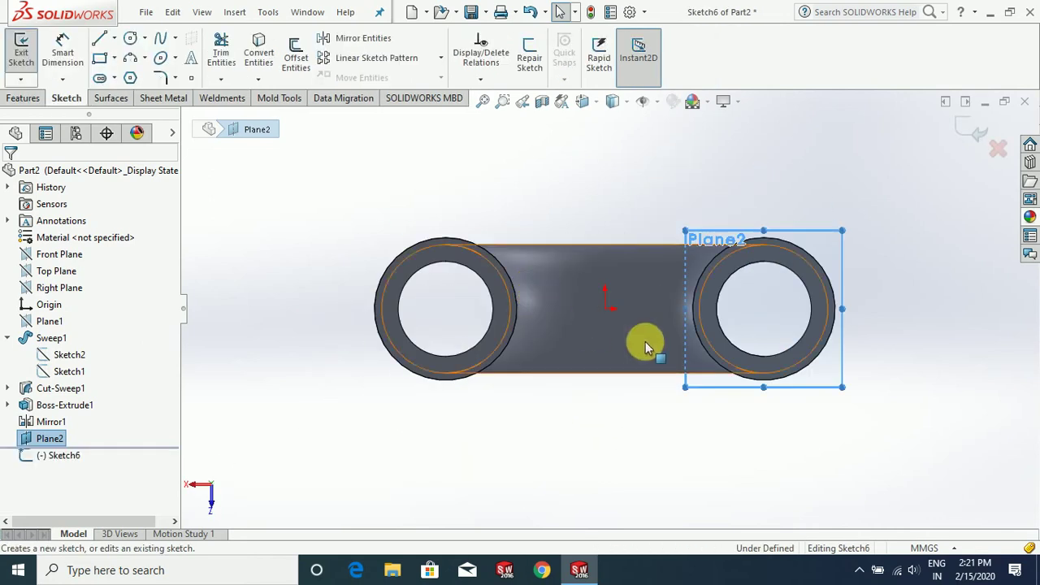
key("ctrl+8")
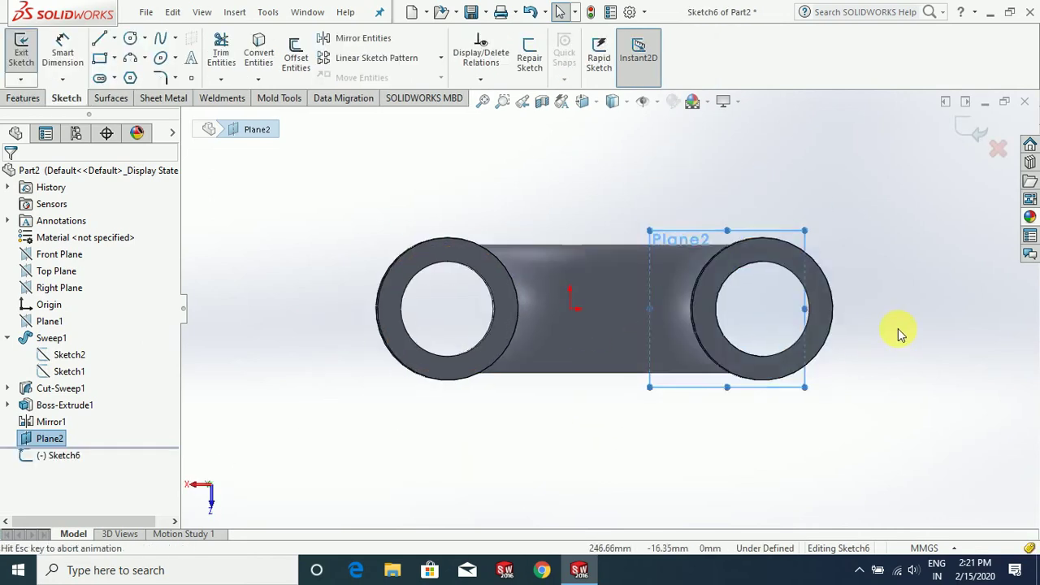
scroll(509, 325, "down", 2)
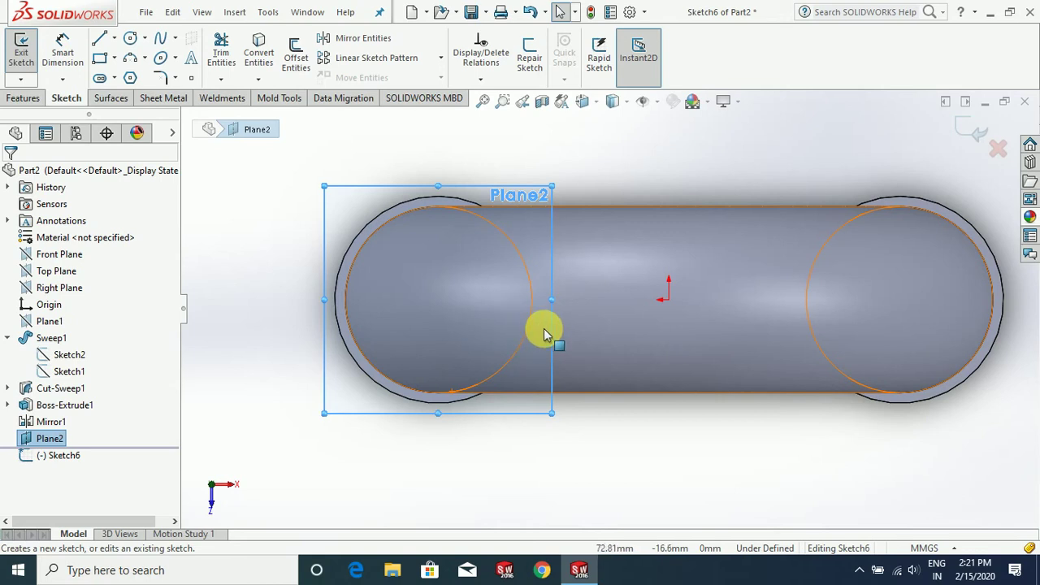
scroll(576, 291, "up", 2)
scroll(576, 291, "down", 2)
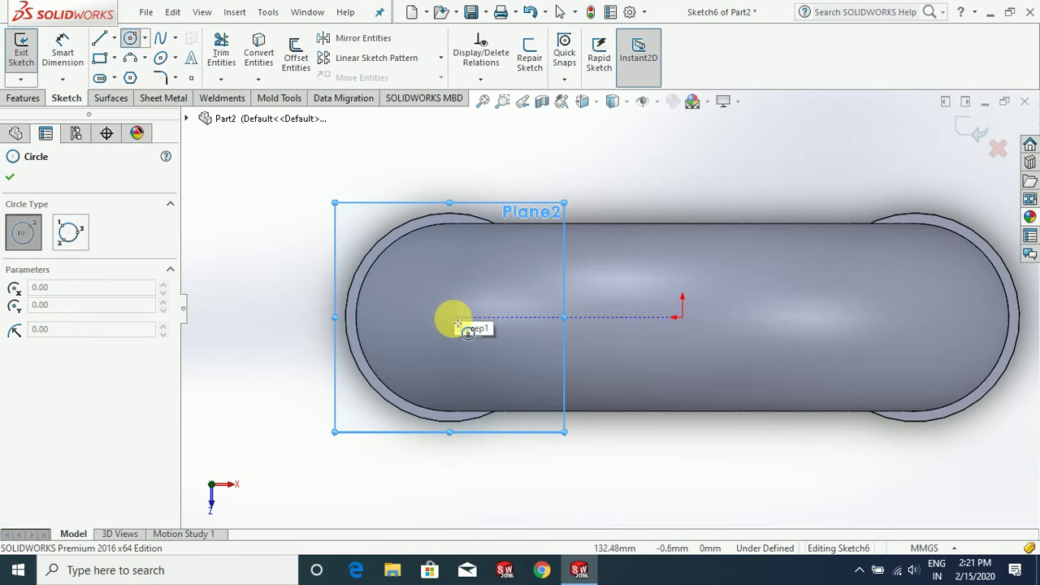
left_click(455, 320)
left_click(493, 341)
key("Escape")
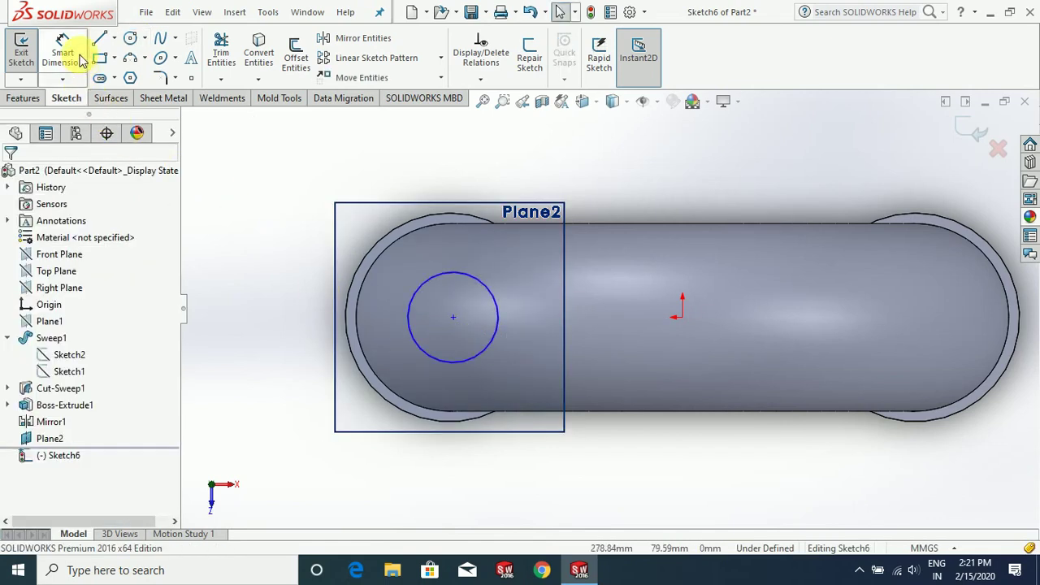
Step: Dimension the circle's diameter as 84 mm
left_click(82, 61)
left_click(490, 297)
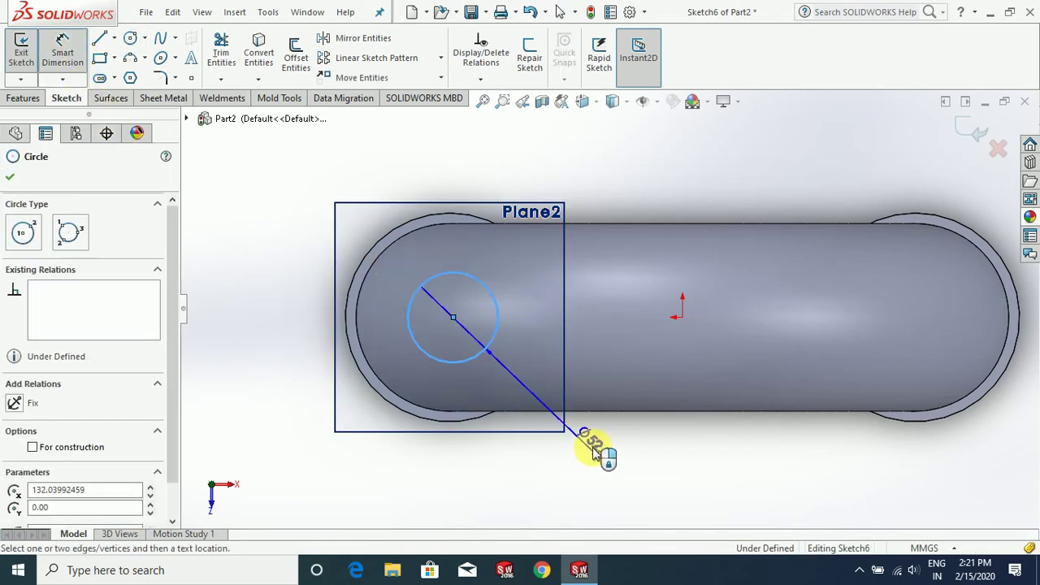
left_click(593, 453)
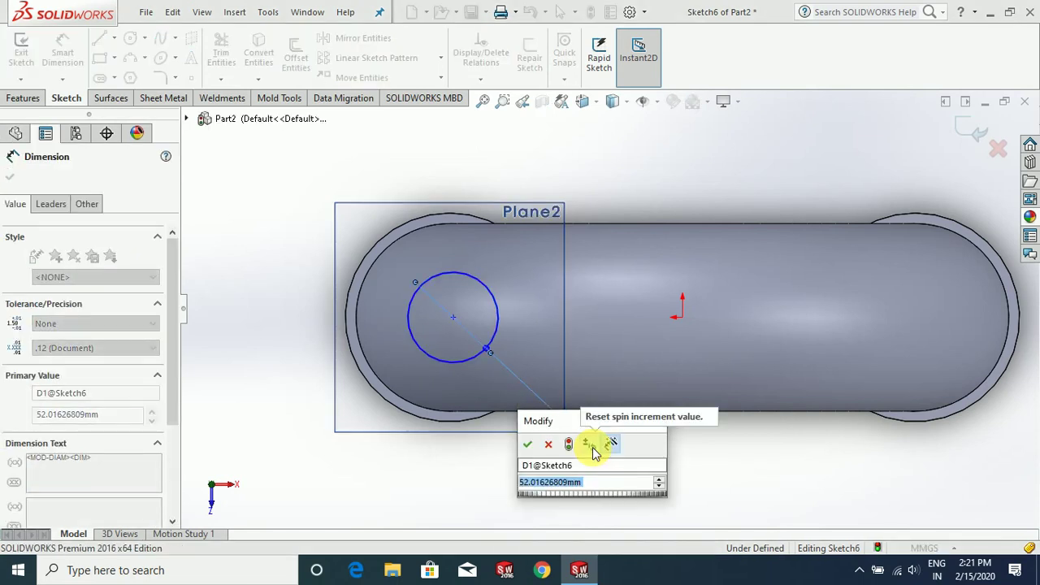
type("60")
key("Return")
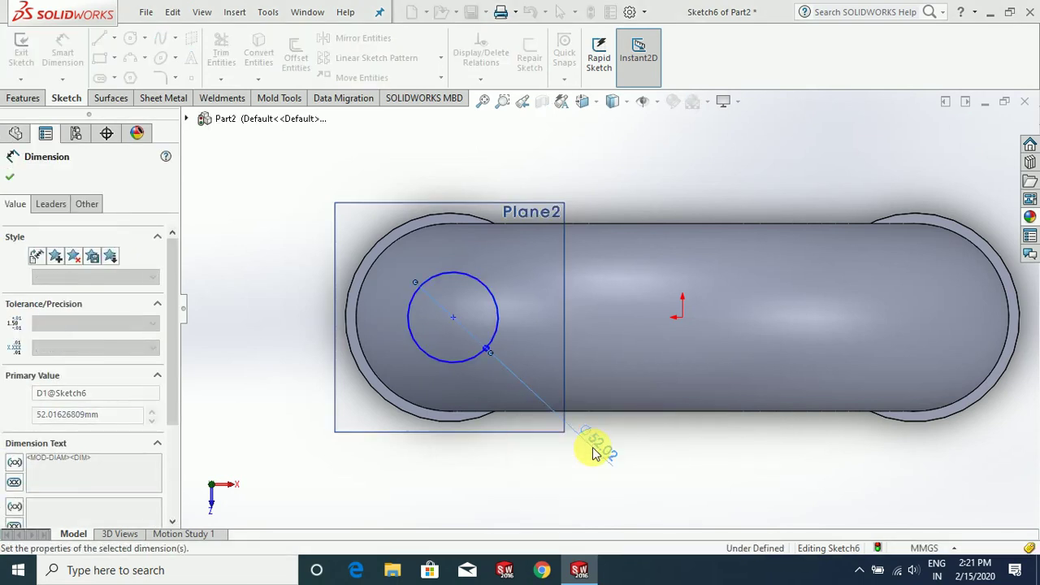
left_click(10, 176)
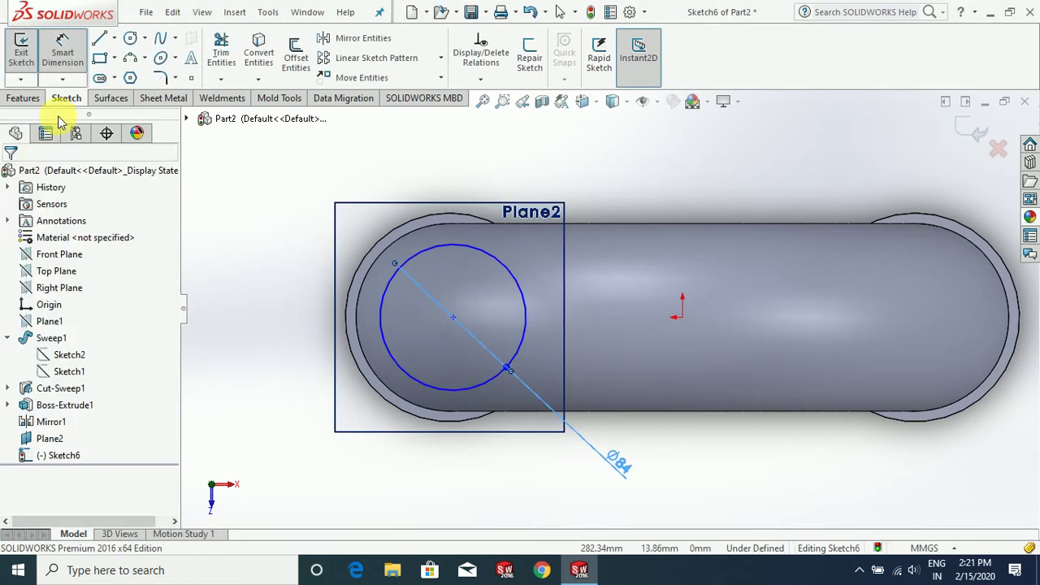
Step: Dimension the distance between the circle's centre and the origin as 124 mm
left_click(373, 267)
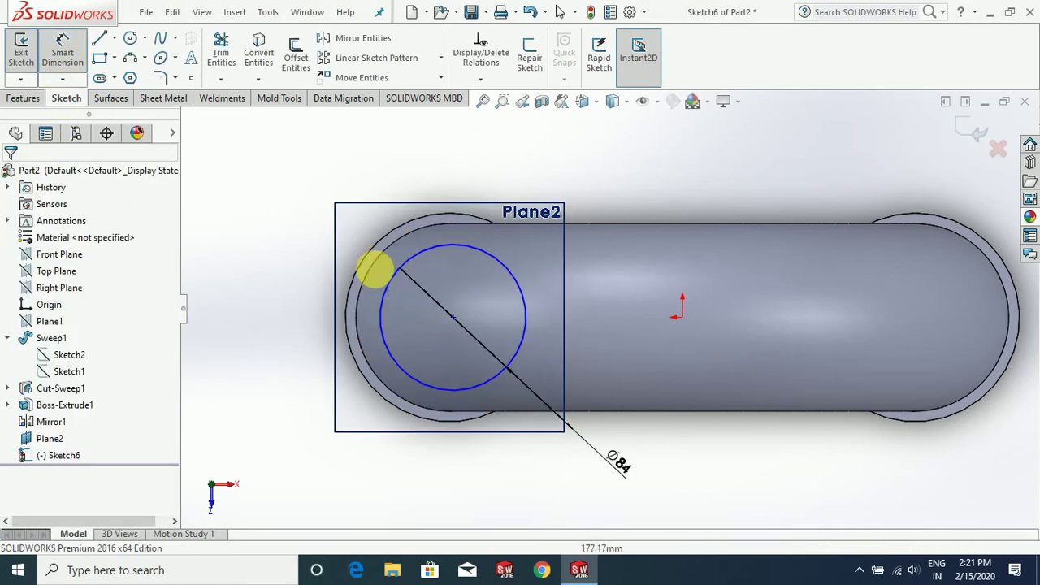
left_click(453, 322)
left_click(681, 317)
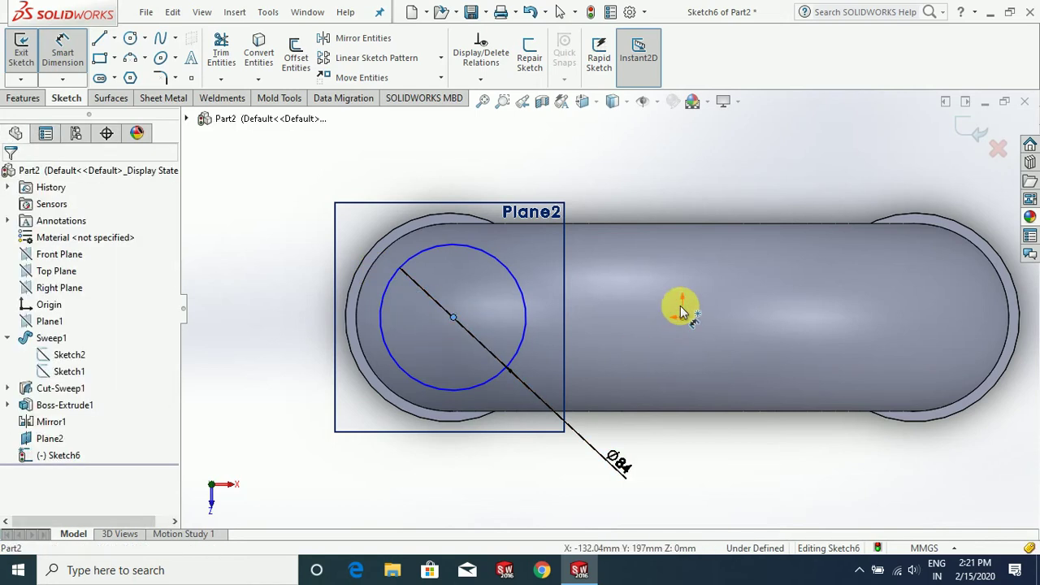
left_click(644, 165)
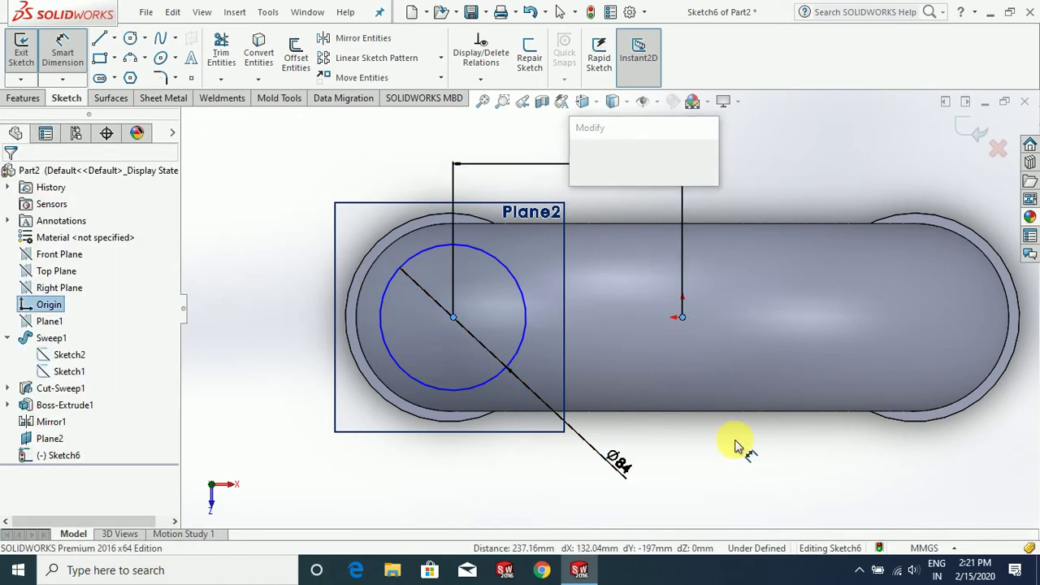
type("124")
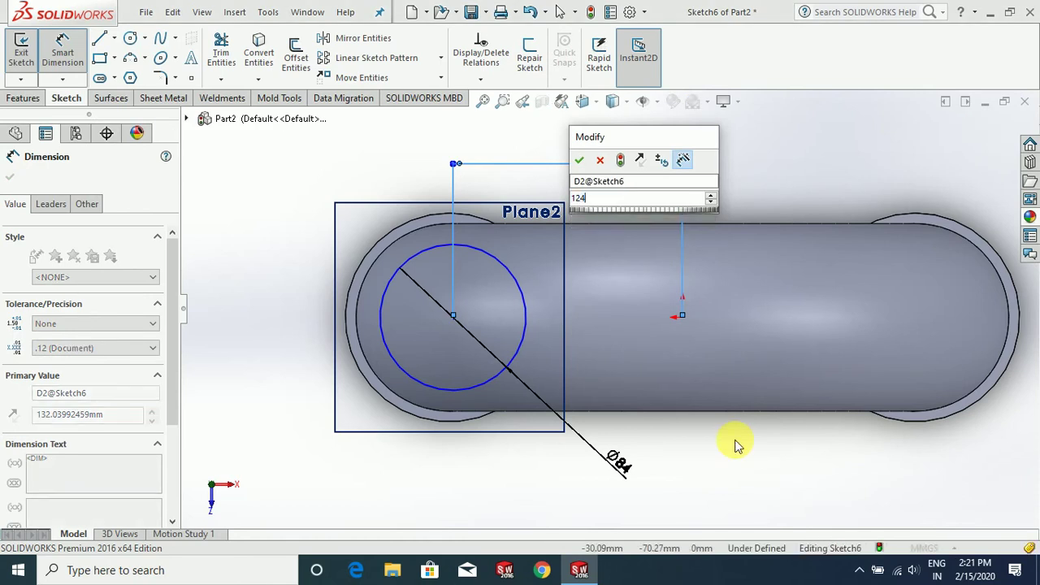
key("Return")
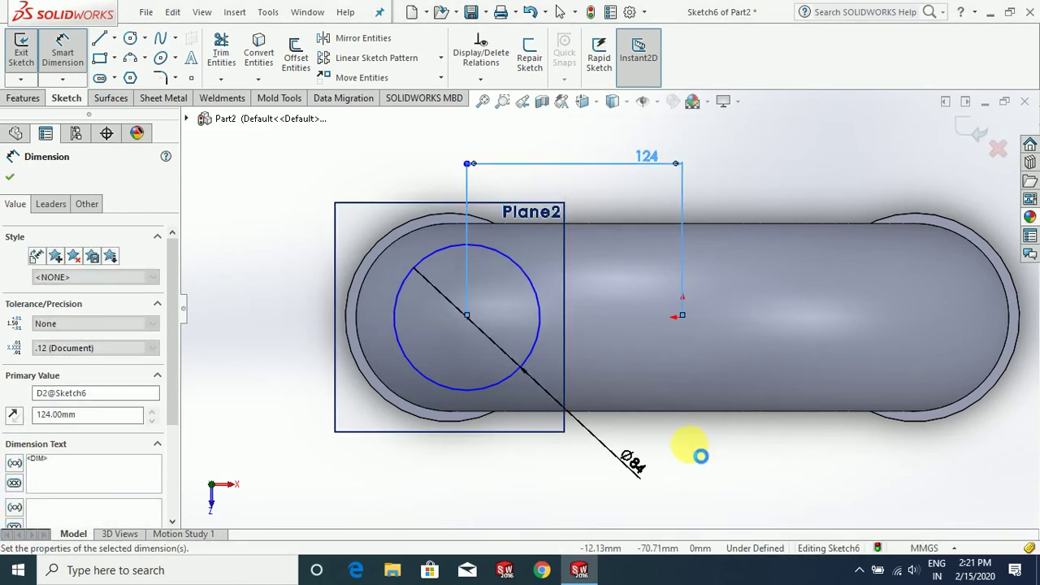
key("Escape")
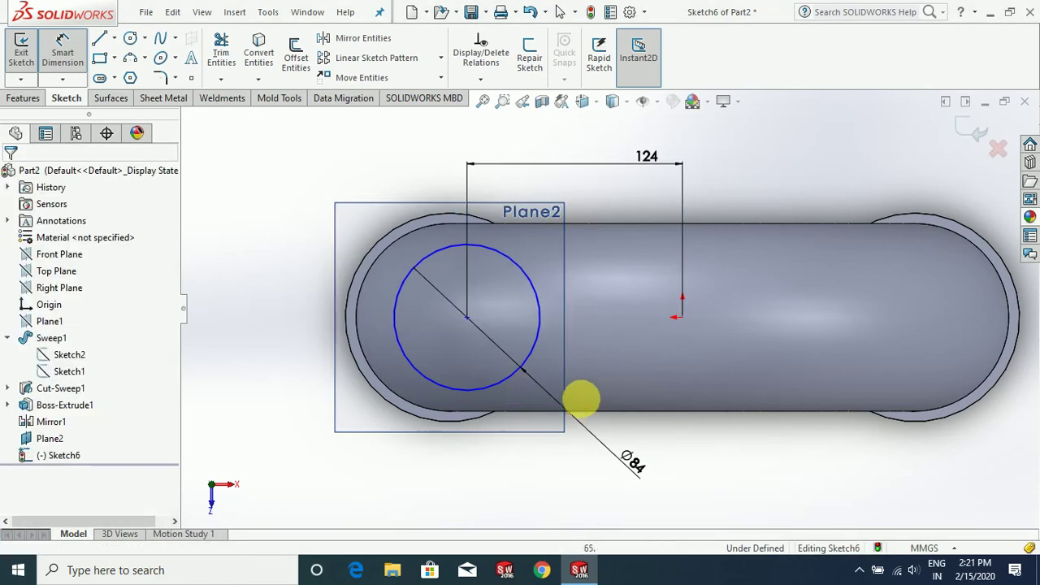
key("Escape")
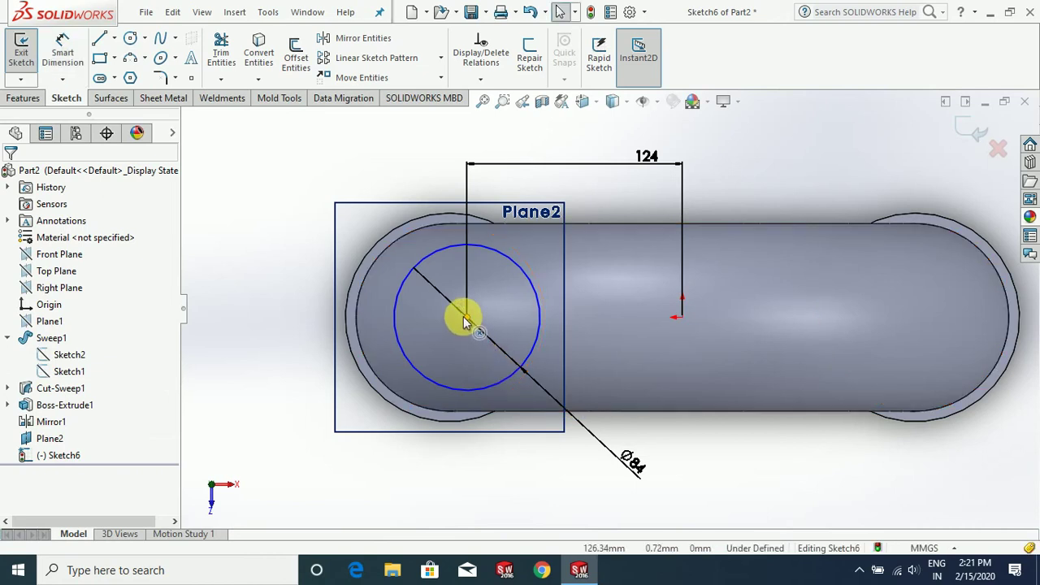
Step: Add a horizontal relation between the circle's centre and the origin
left_click(681, 316)
left_click(363, 392)
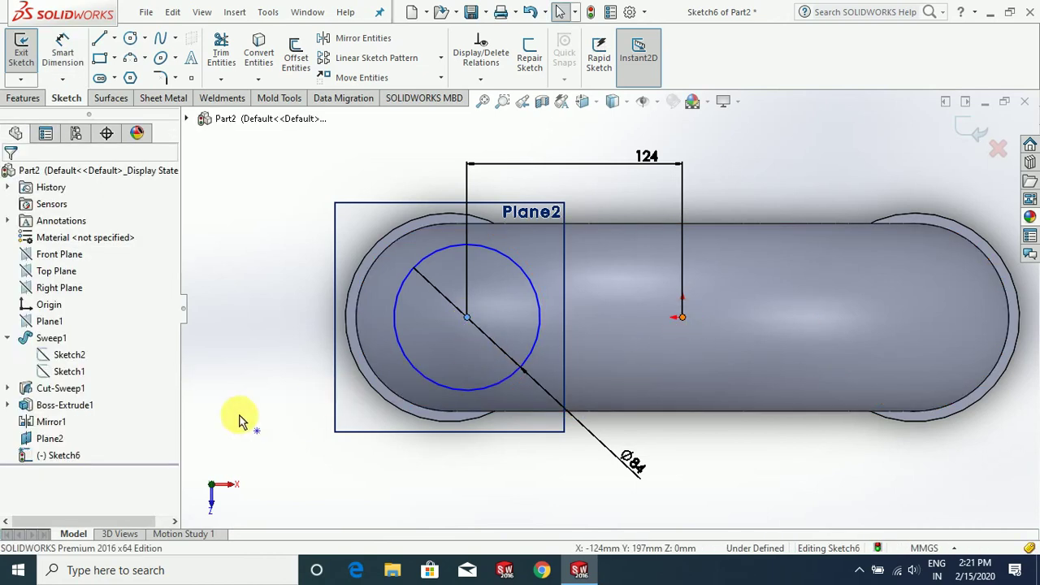
left_click(50, 423)
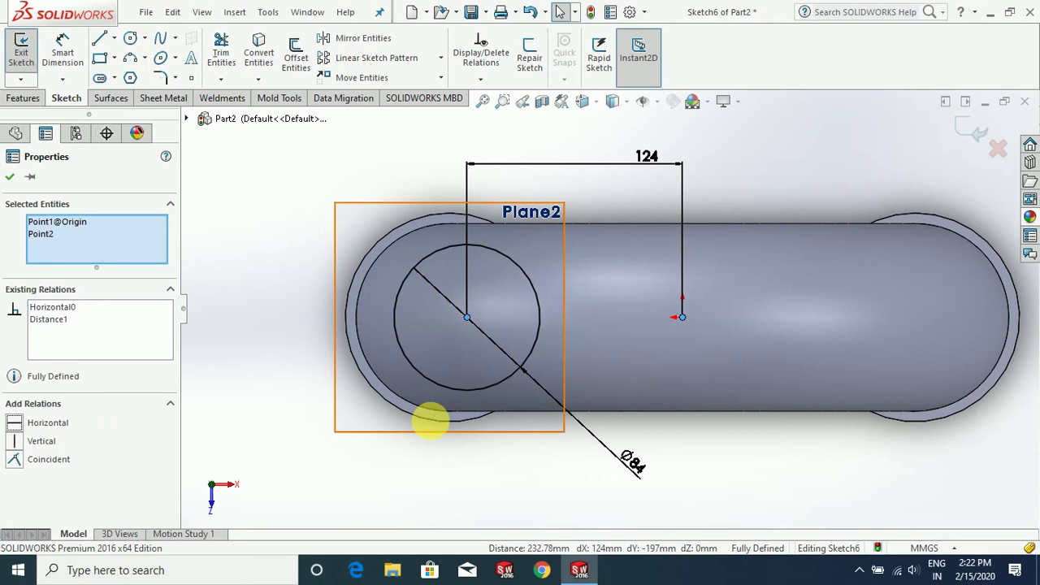
left_click(731, 444)
Step: Extrude the 84 mm circle Up To Next onto the bend, with the result merged, as a branch stub
scroll(622, 435, "up", 4)
mouse_move(618, 458)
middle_mouse_down()
mouse_move(592, 351)
mouse_move(638, 233)
mouse_move(599, 239)
middle_mouse_up()
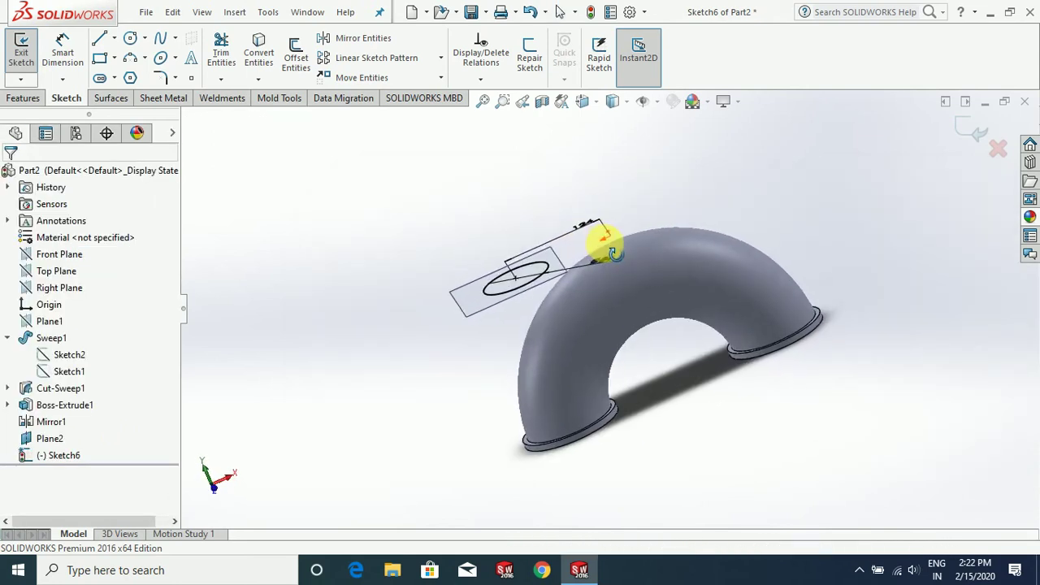
left_click(24, 98)
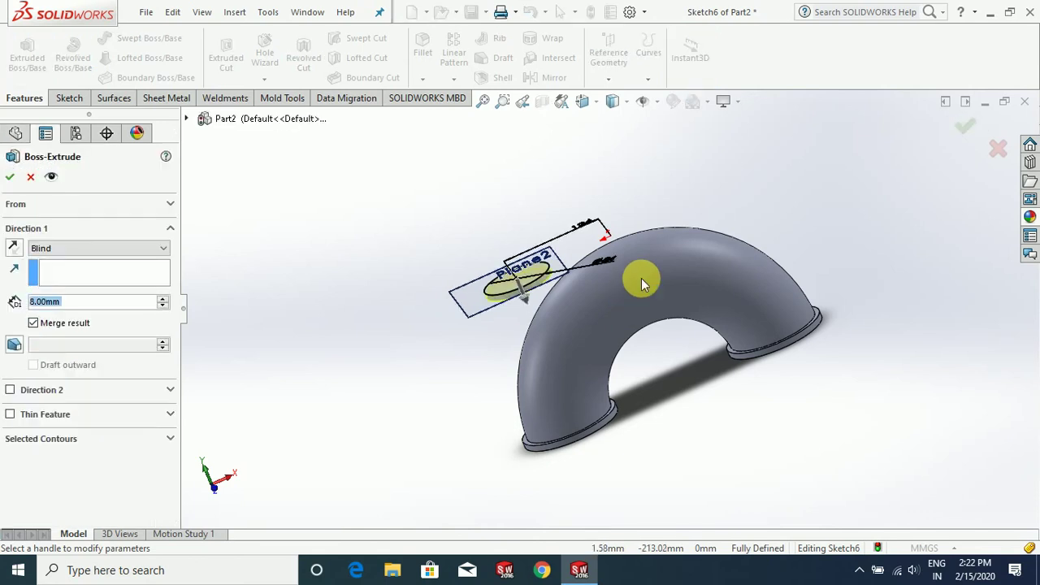
left_click(72, 249)
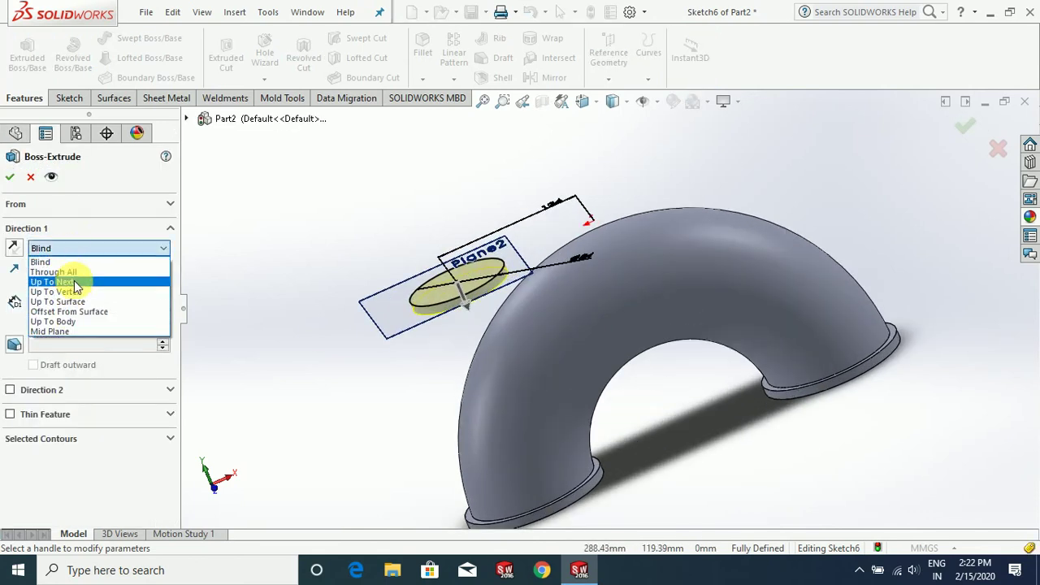
left_click(73, 281)
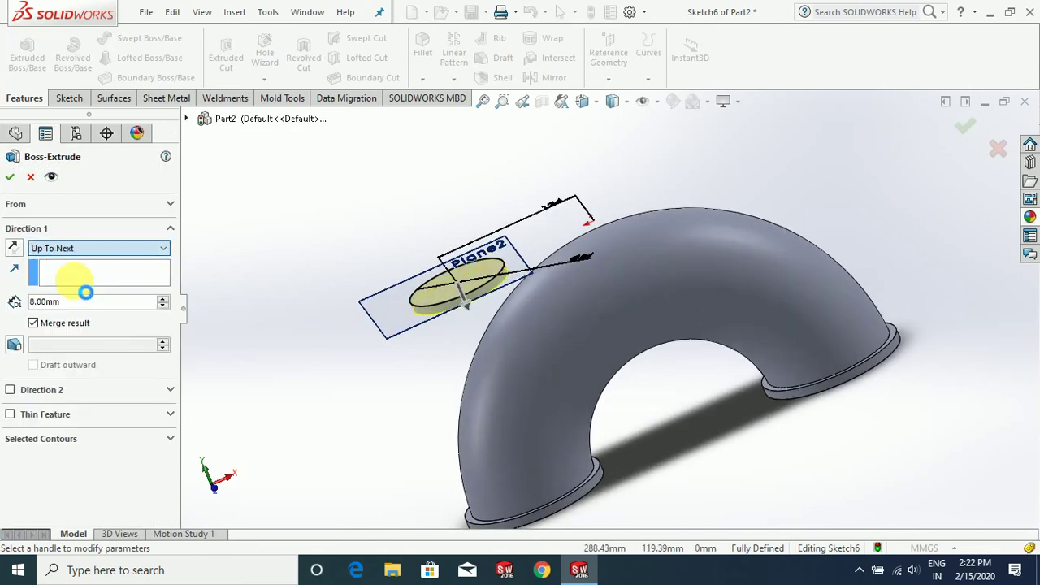
left_click(10, 178)
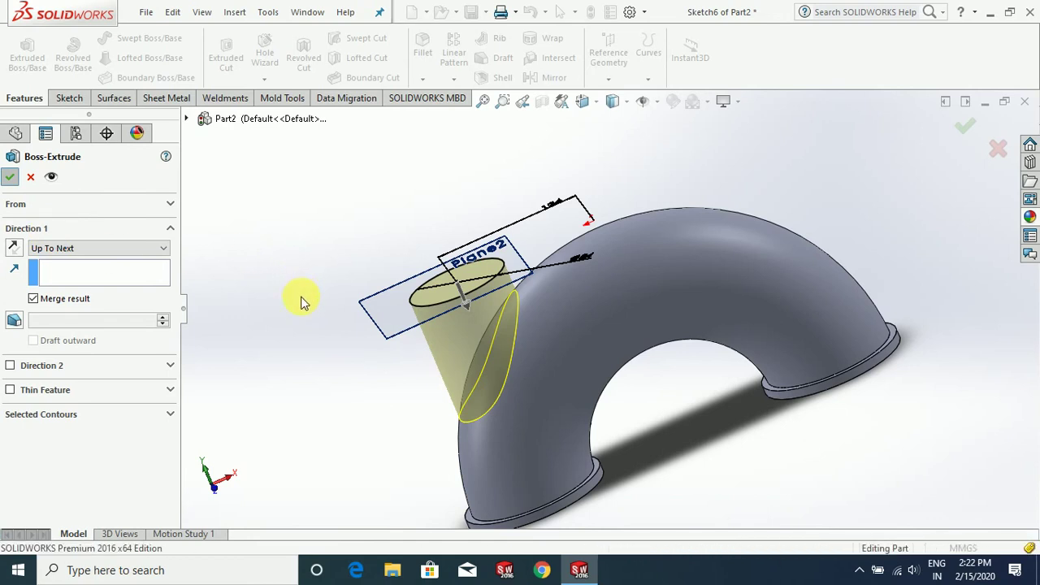
Step: Start a new sketch on the circular end face of the branch stub, viewed face-on
scroll(453, 376, "up", 3)
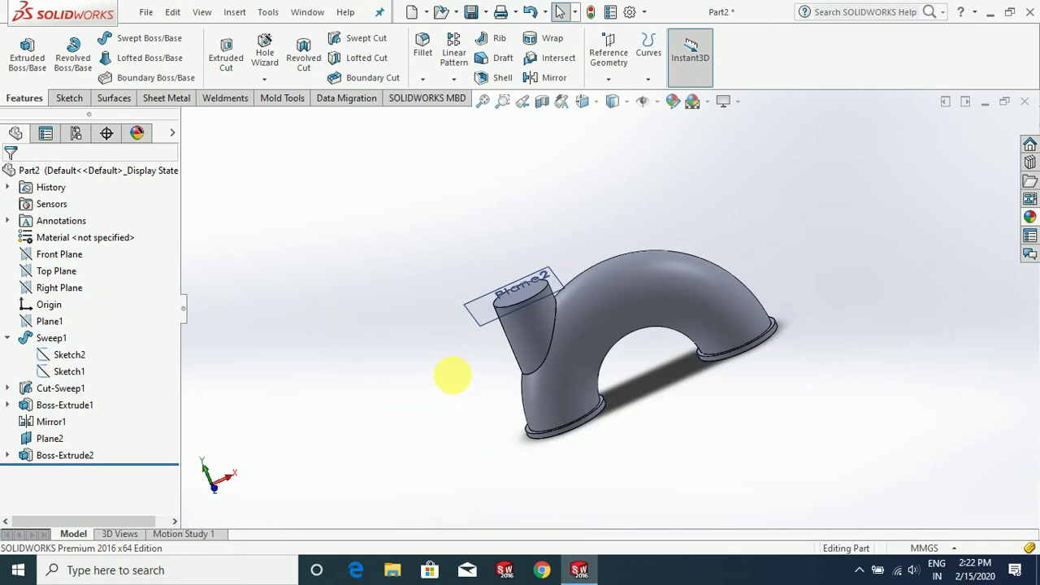
middle_click_drag(453, 376, 520, 439)
scroll(566, 284, "down", 3)
left_click(574, 262)
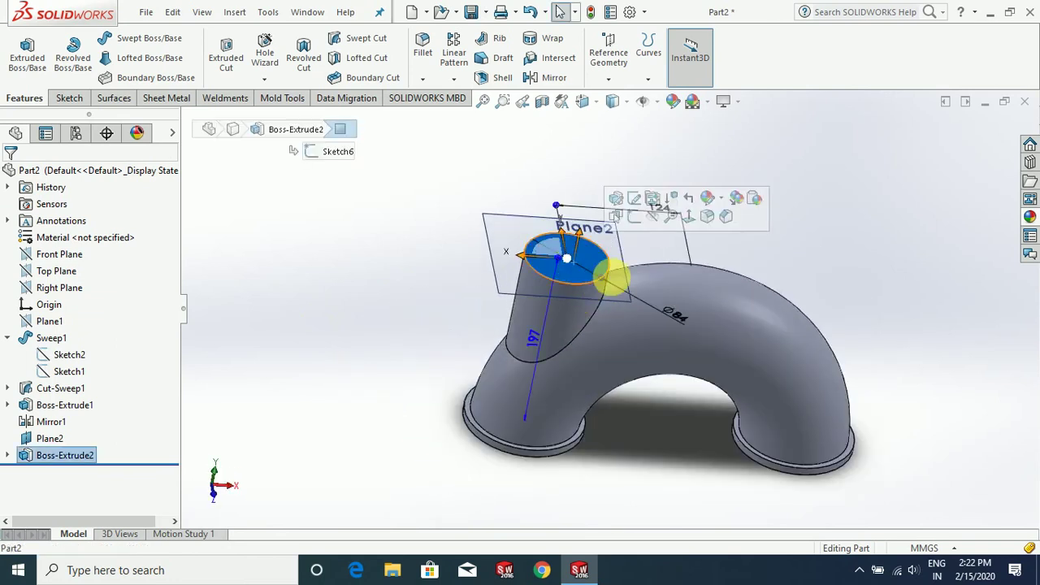
left_click(634, 216)
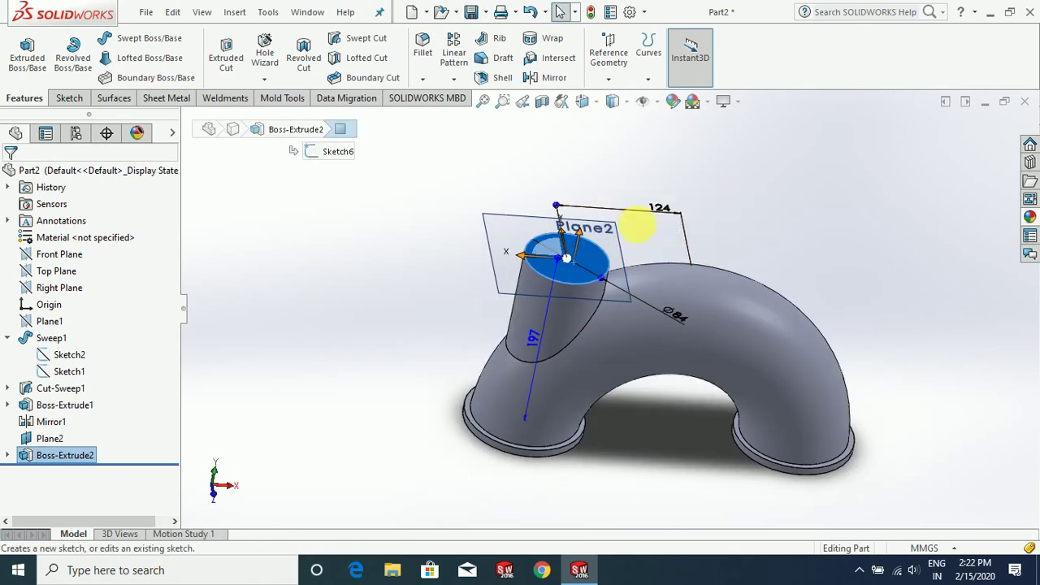
left_click(682, 273)
left_click(658, 216)
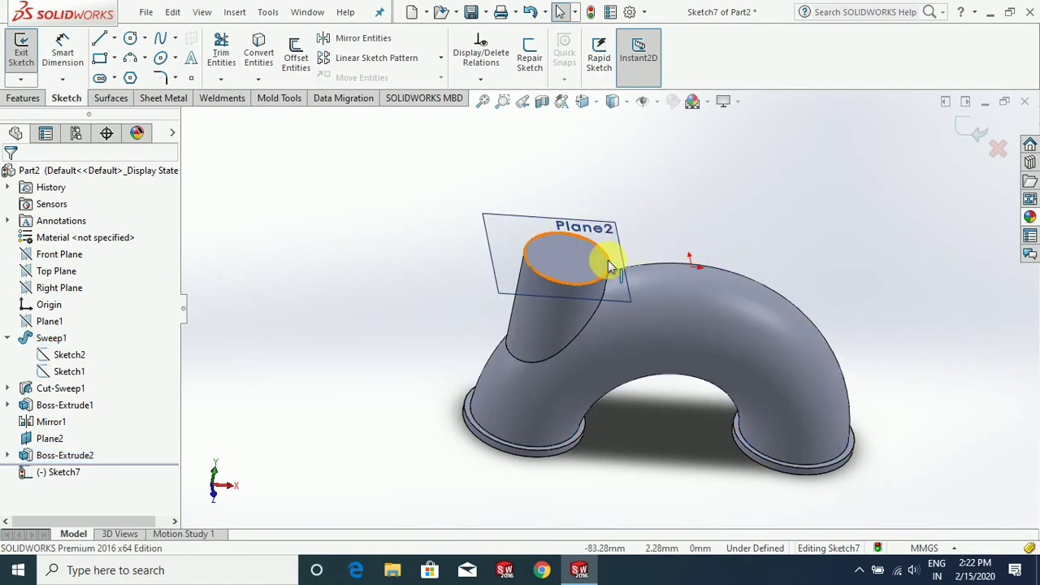
key("ctrl+8")
scroll(426, 328, "down", 3)
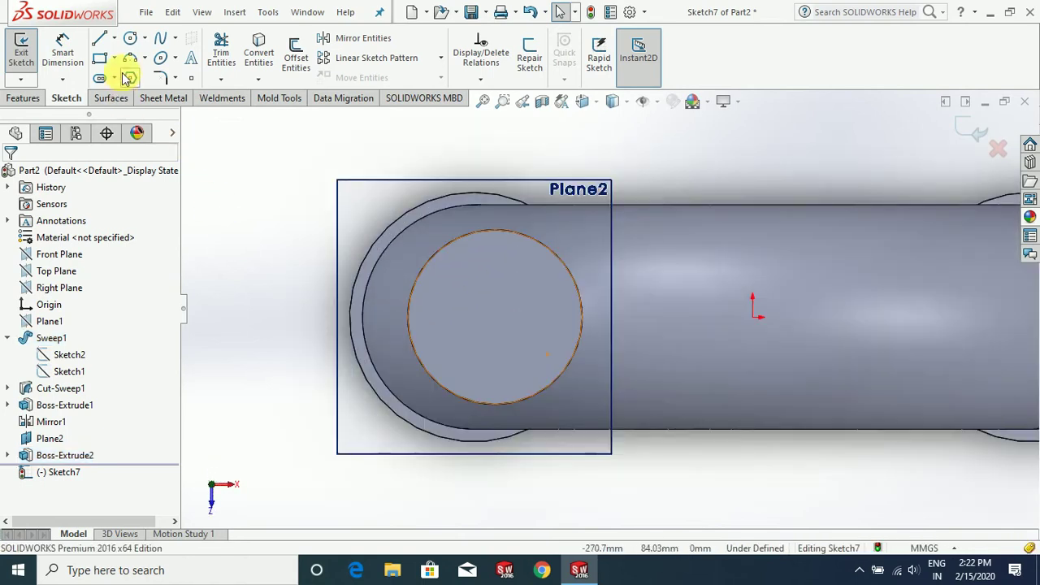
Step: Sketch a circle about 44 mm in diameter, centred on the branch stub's end face
left_click(130, 38)
scroll(579, 382, "down", 1)
scroll(580, 378, "down", 1)
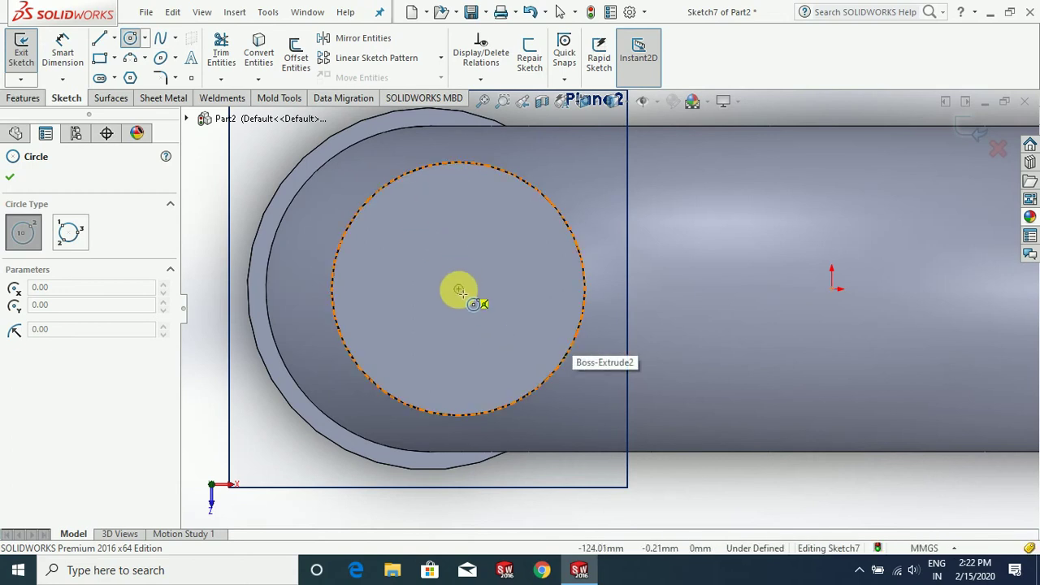
left_click_drag(459, 291, 506, 325)
key("Escape")
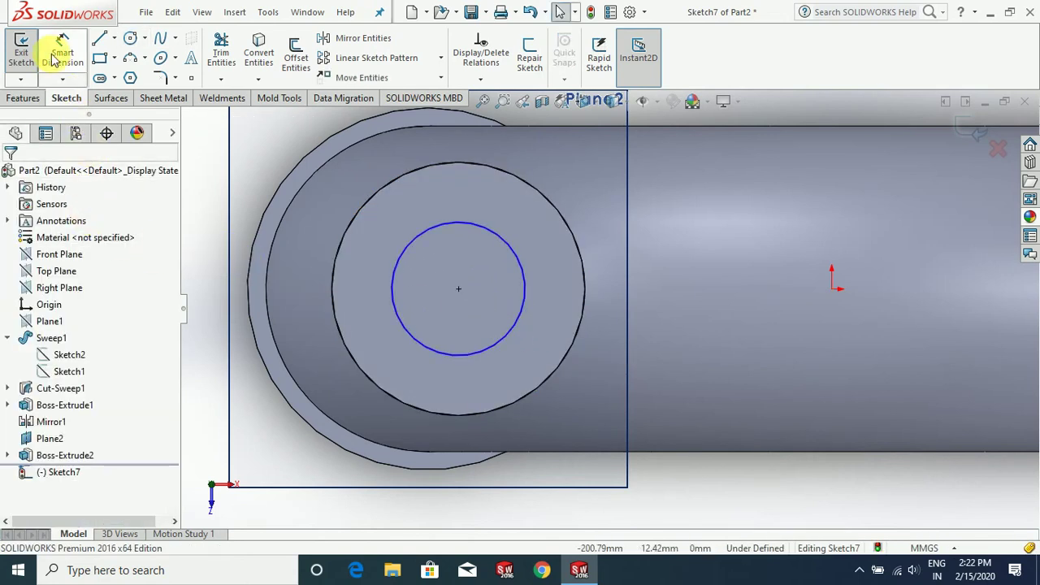
Step: Dimension the inner circle's diameter as 44 mm
left_click(54, 61)
left_click(407, 243)
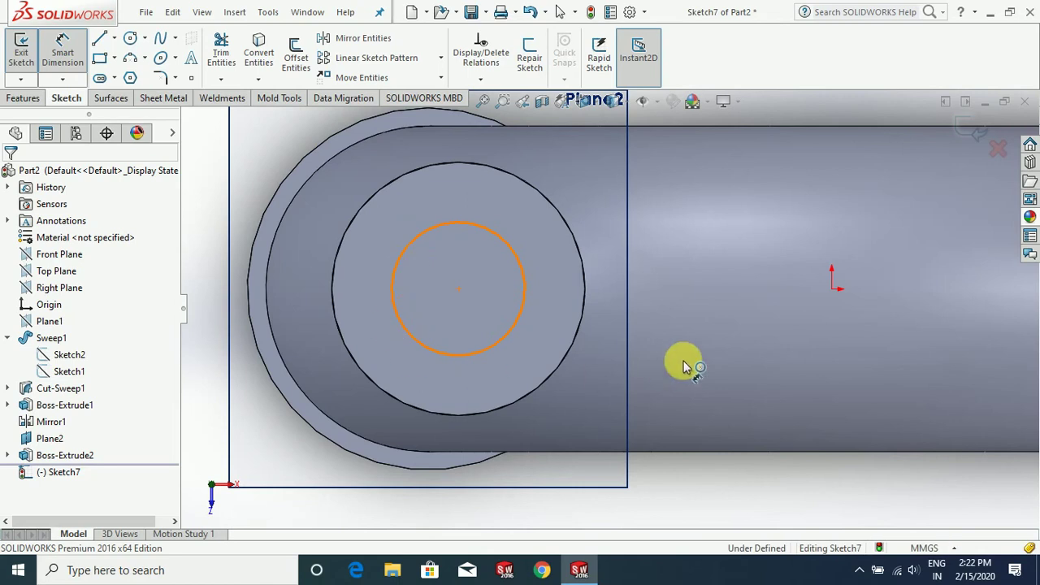
left_click(707, 282)
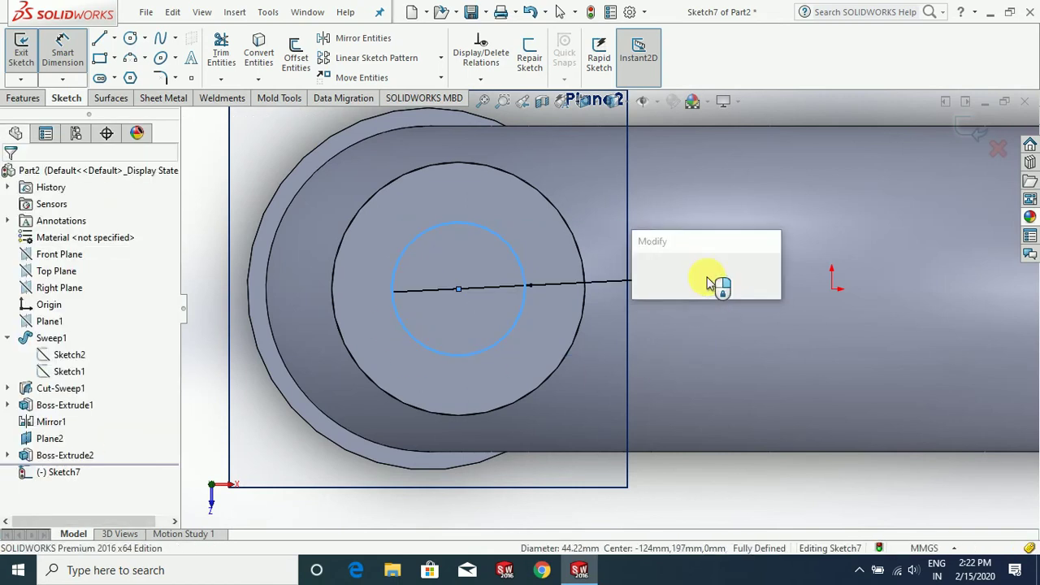
type("4")
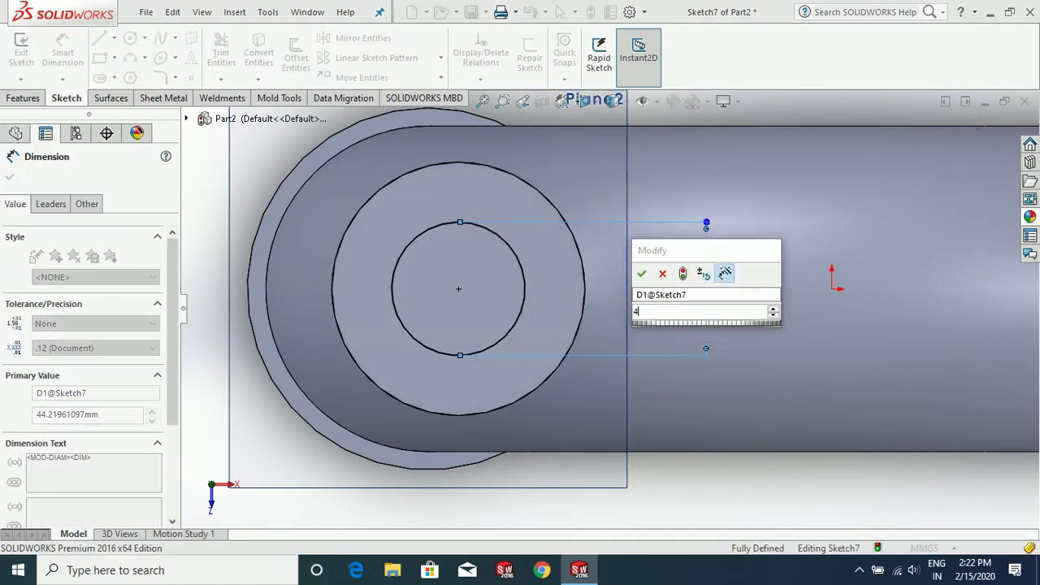
type("4")
key("Return")
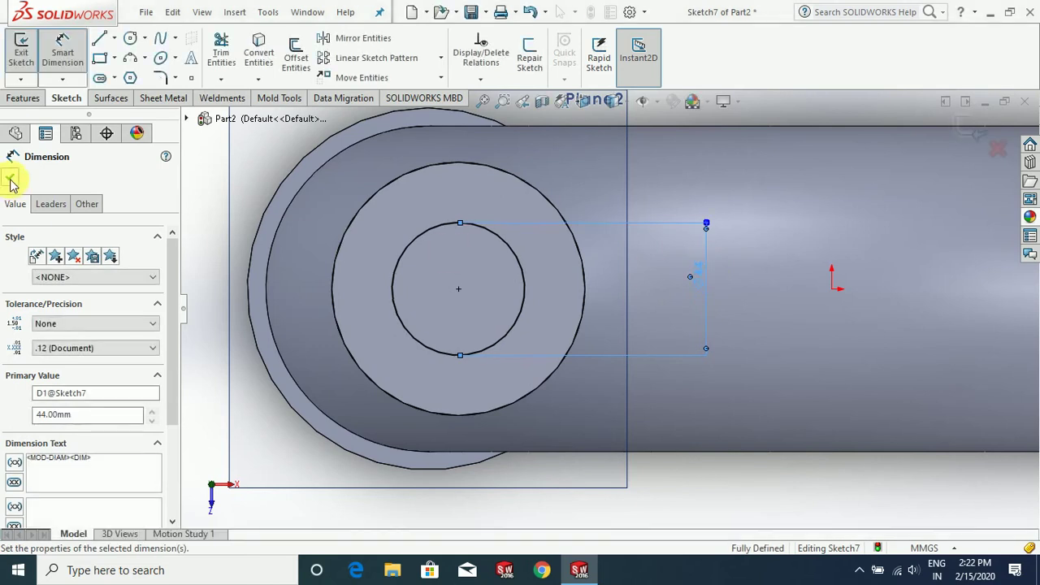
left_click(10, 179)
Step: Cut-extrude the 44 mm circle Blind to a depth of 124 mm down through the branch stub
left_click(23, 98)
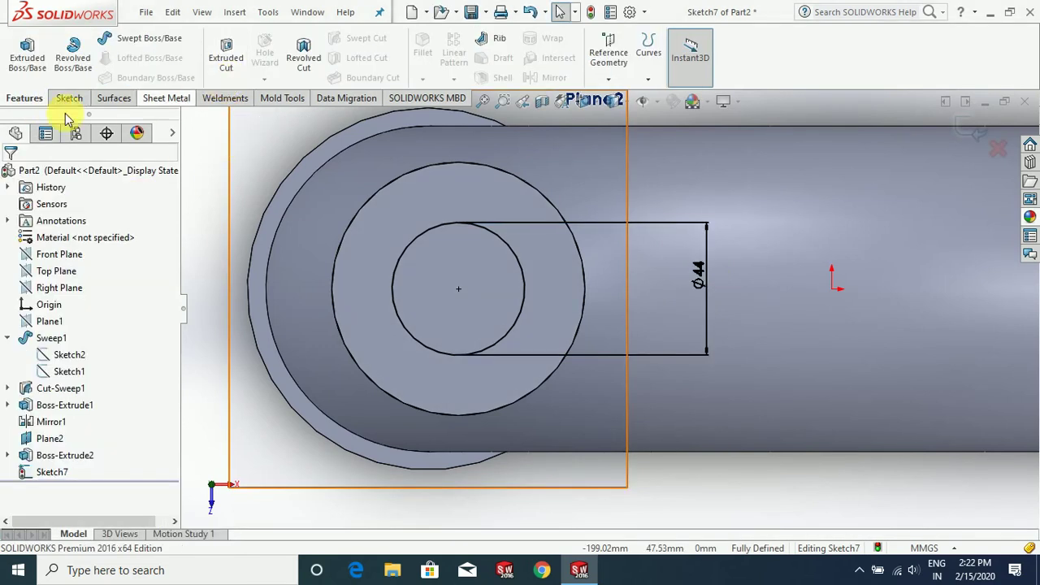
left_click(226, 54)
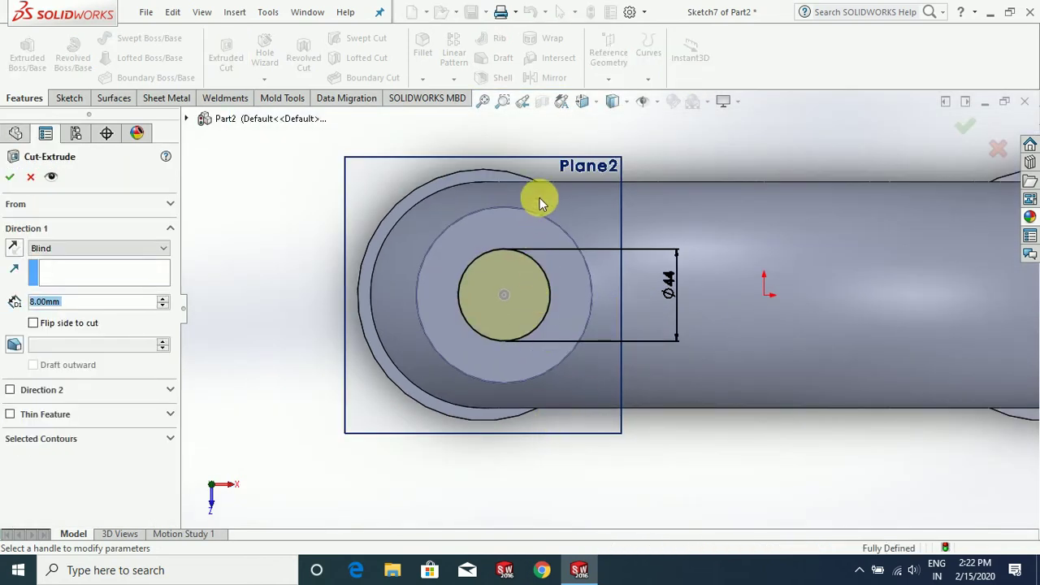
middle_click_drag(539, 197, 559, 312)
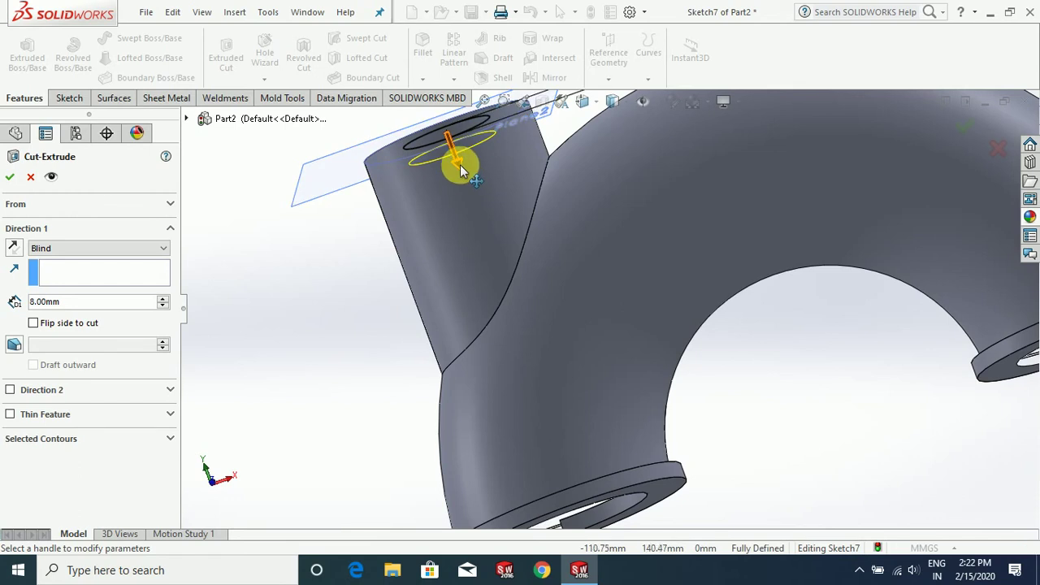
left_click_drag(460, 164, 520, 386)
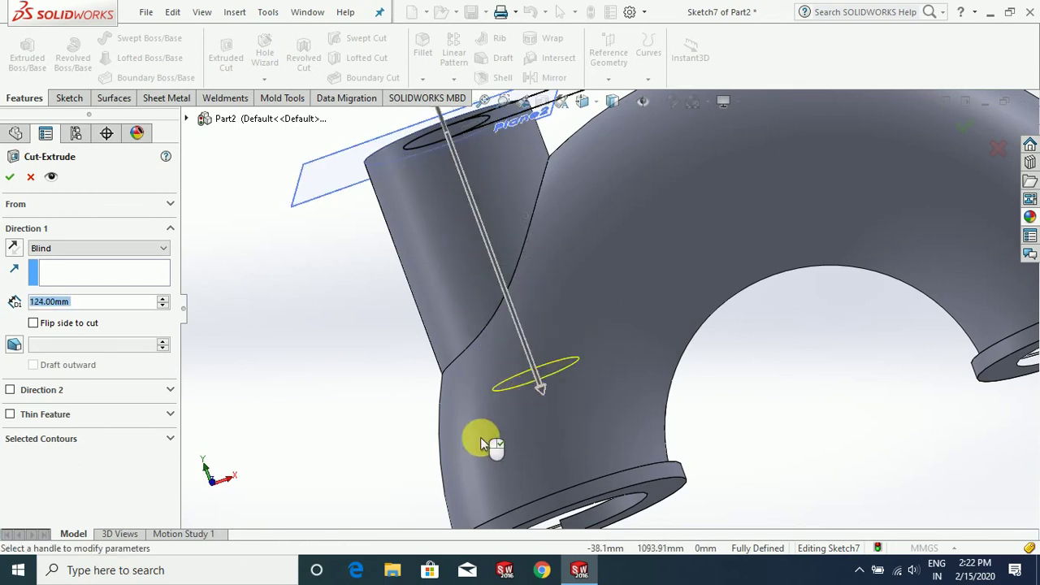
left_click(12, 178)
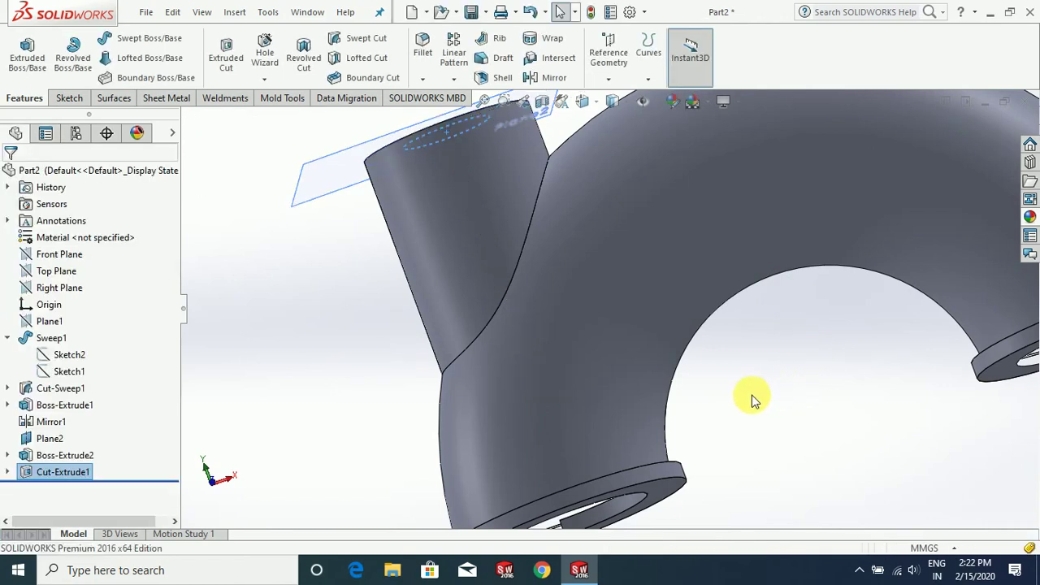
Step: Apply the polished copper metal appearance to the whole part
key("f")
middle_click_drag(750, 389, 738, 411)
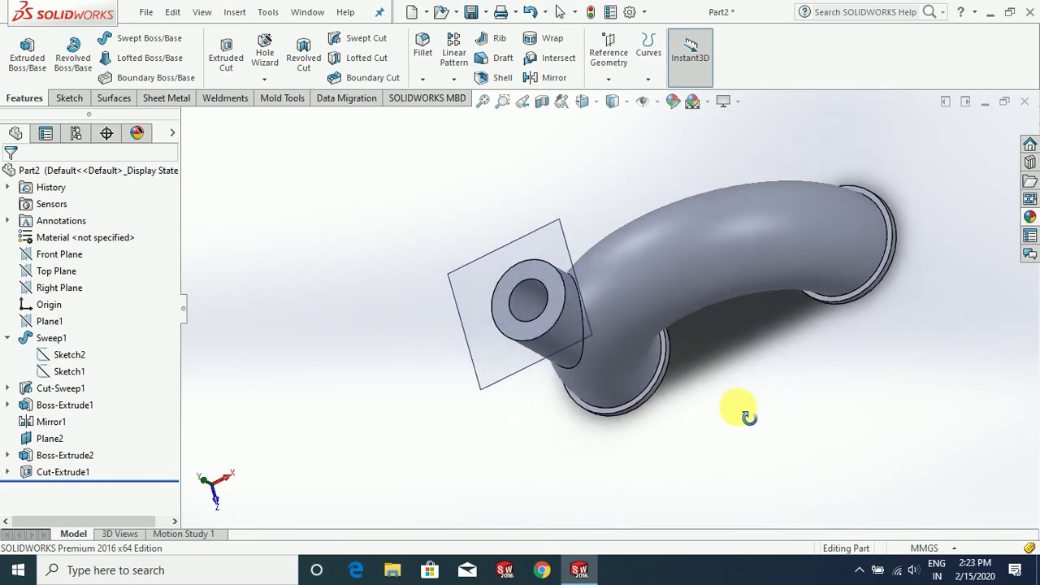
scroll(599, 290, "down", 3)
scroll(745, 298, "up", 5)
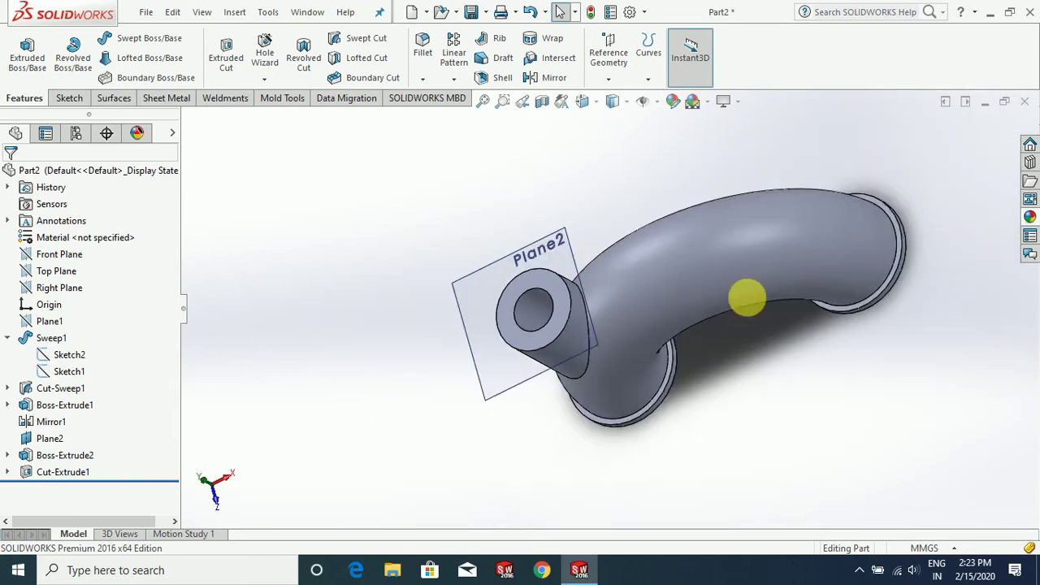
middle_click_drag(745, 297, 929, 229)
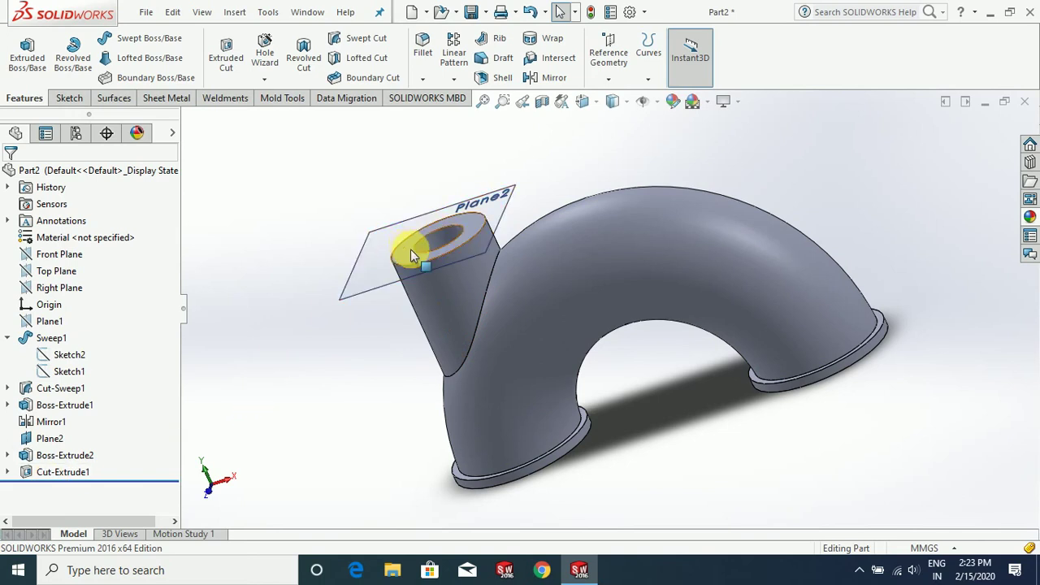
left_click(1030, 218)
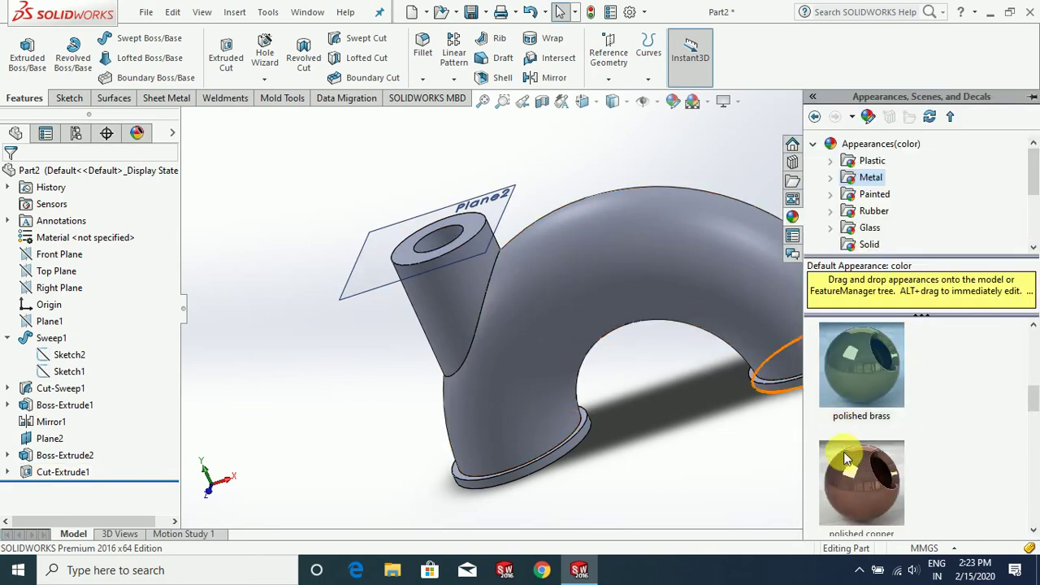
left_click_drag(867, 489, 738, 272)
left_click(746, 275)
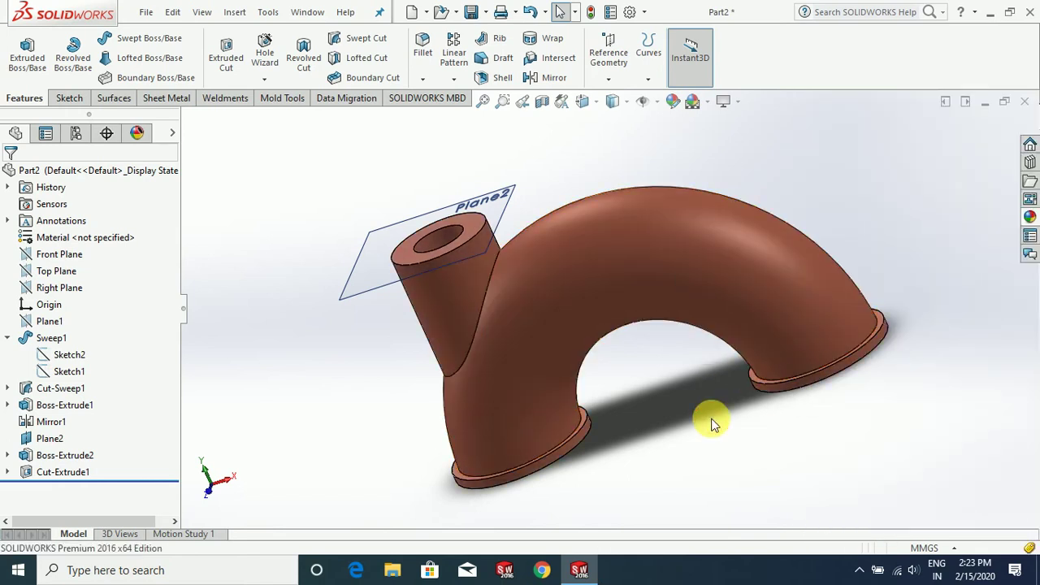
Step: Mirror the branch stub's extrusion (Boss-Extrude2) about the Right Plane
middle_click_drag(712, 420, 714, 363)
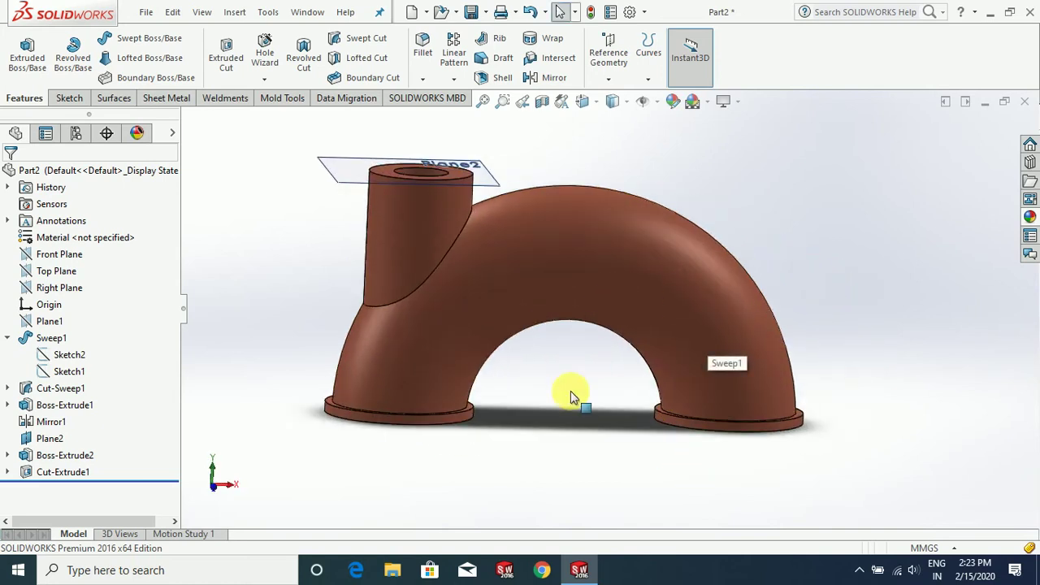
left_click(81, 459)
scroll(563, 236, "up", 3)
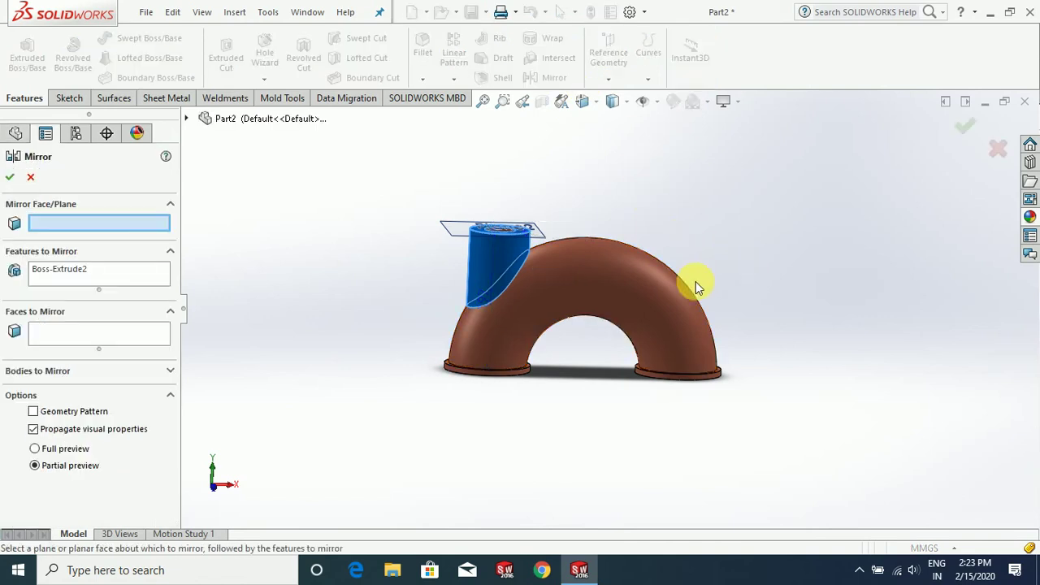
left_click(185, 120)
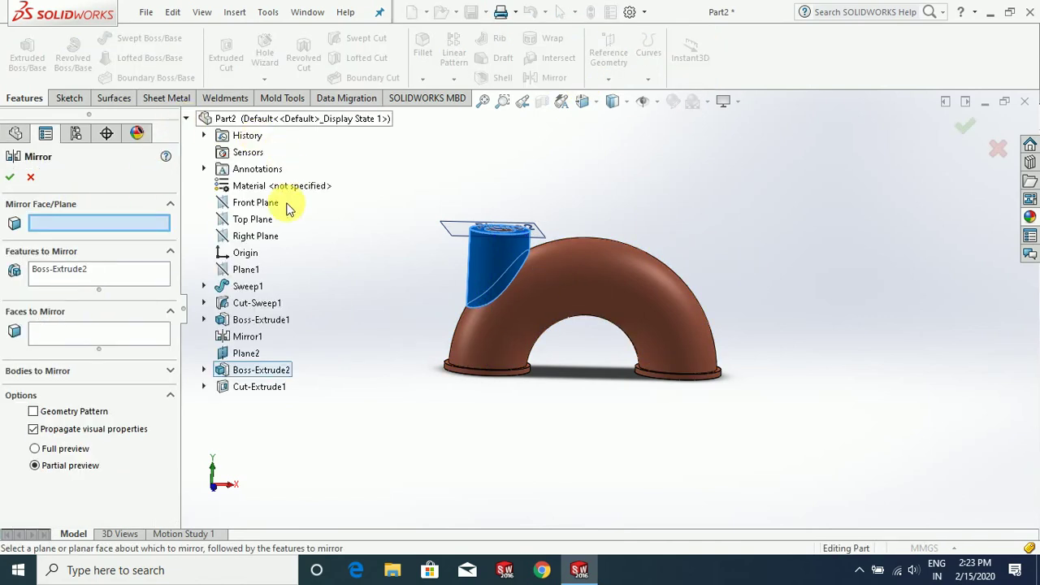
left_click(266, 240)
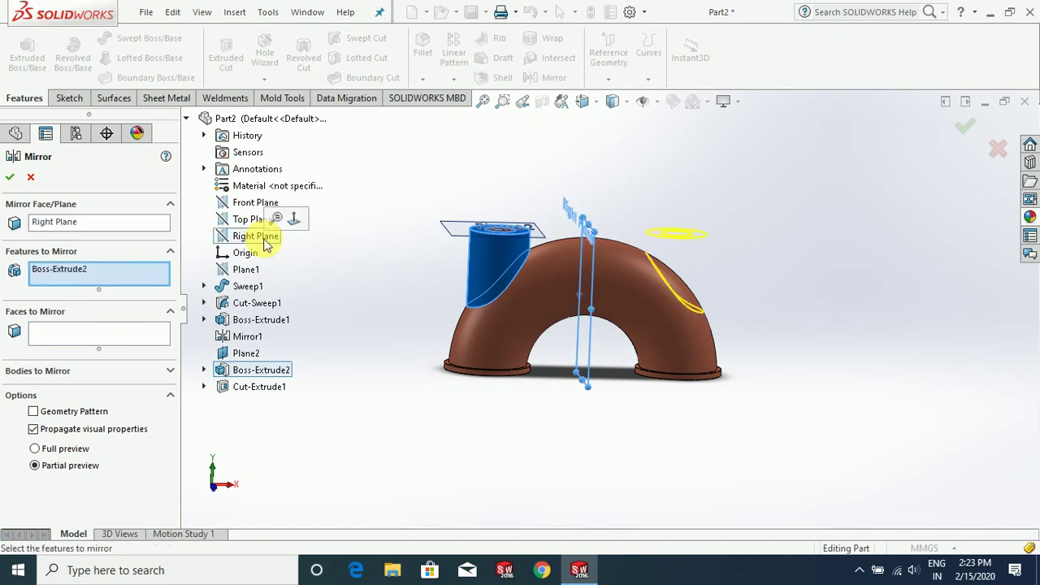
left_click(10, 178)
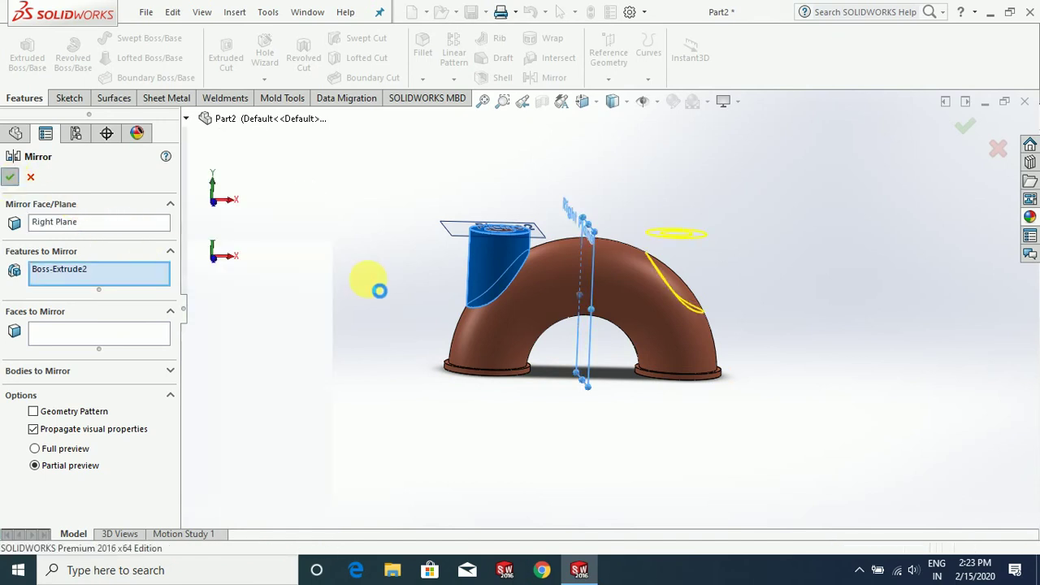
Step: Mirror the branch bore (Cut-Extrude1) about the Right Plane into the second branch stub
scroll(632, 234, "down", 3)
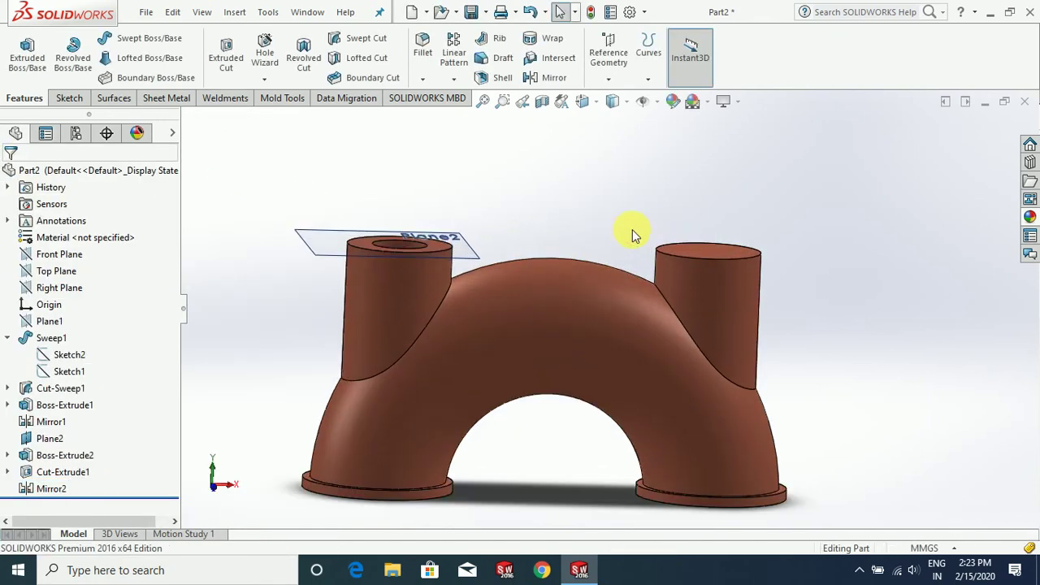
left_click(71, 478)
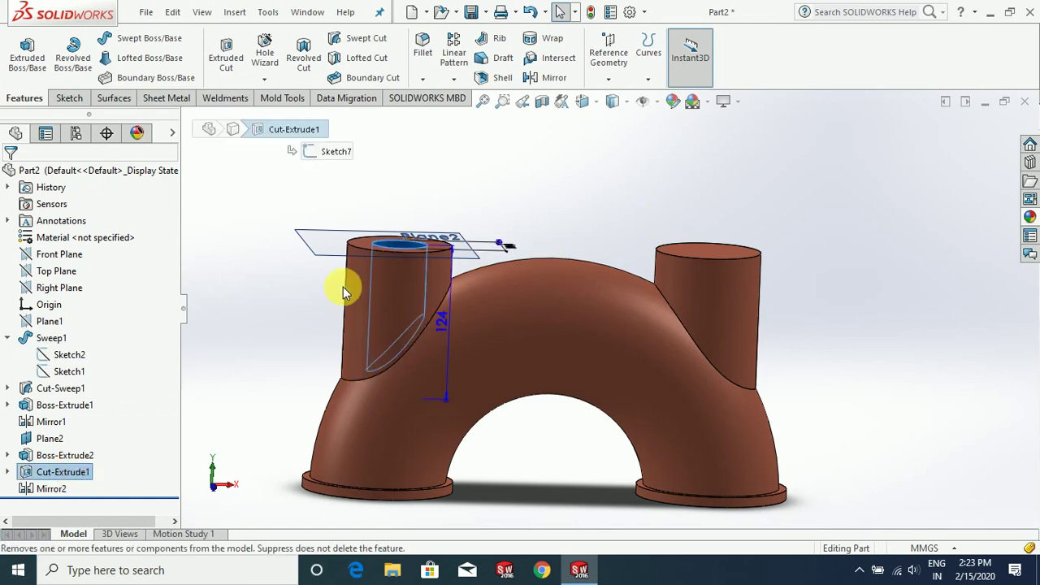
left_click(551, 79)
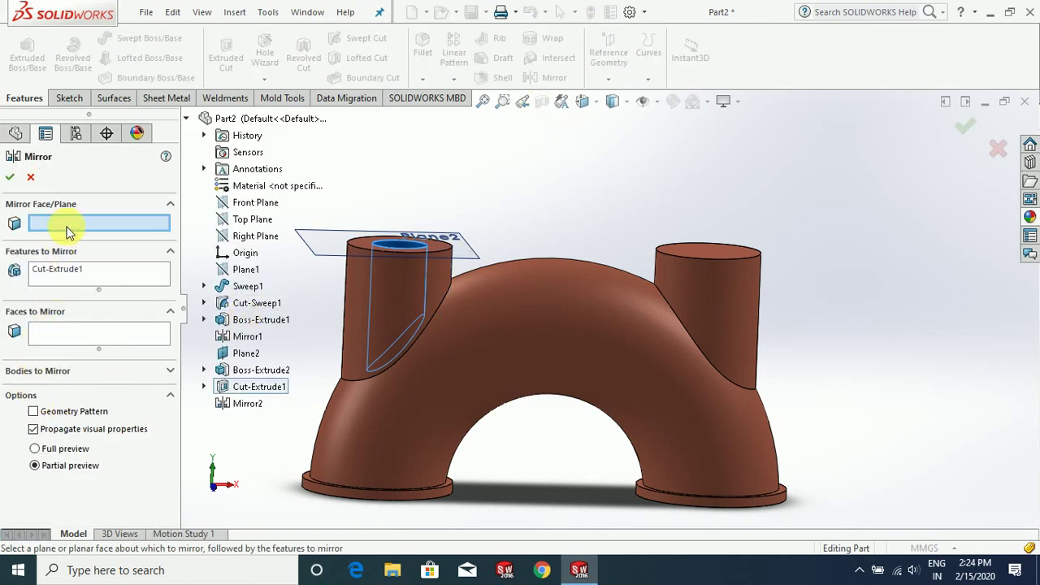
left_click(250, 237)
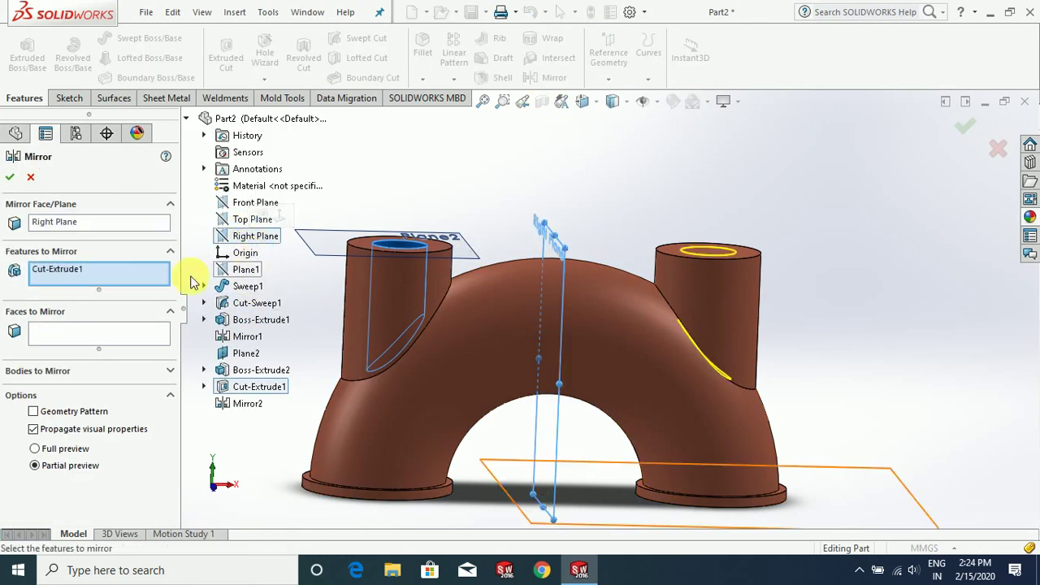
right_click(664, 193)
Step: Fillet the edges where both branch stubs meet the bend with a symmetric 10 mm radius
middle_click_drag(620, 230, 602, 256)
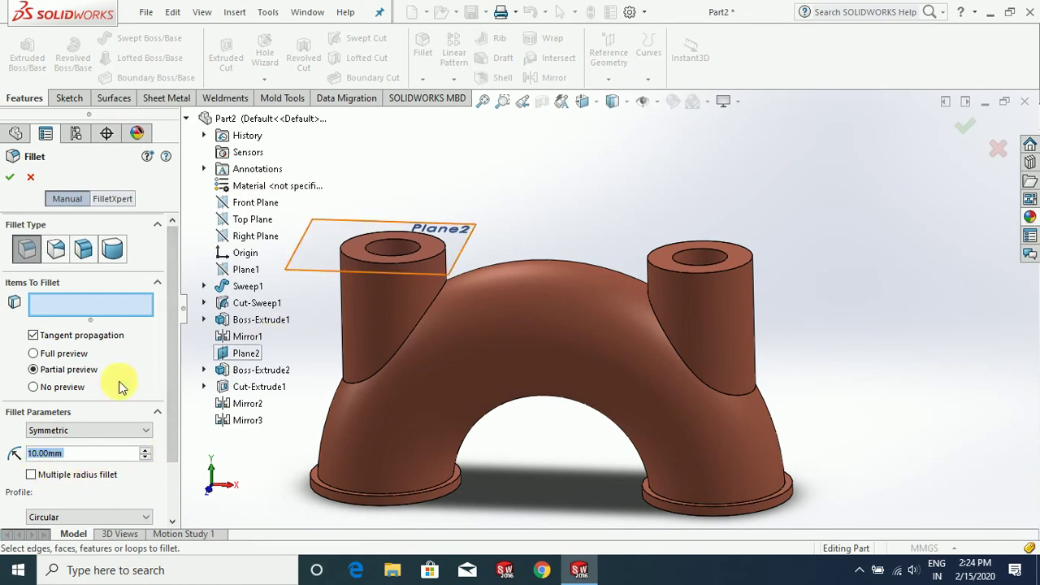
scroll(451, 293, "down", 2)
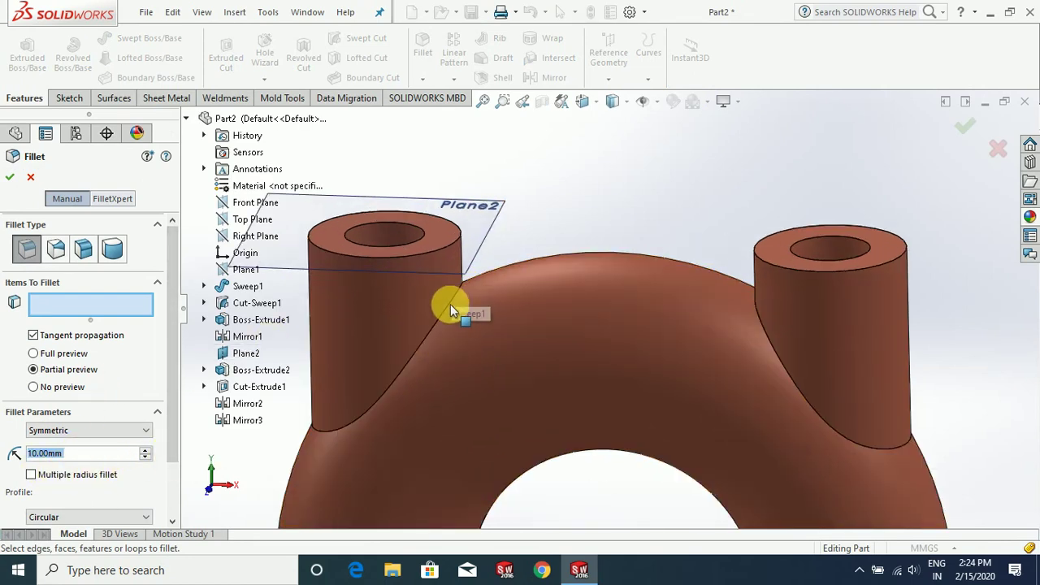
left_click(452, 299)
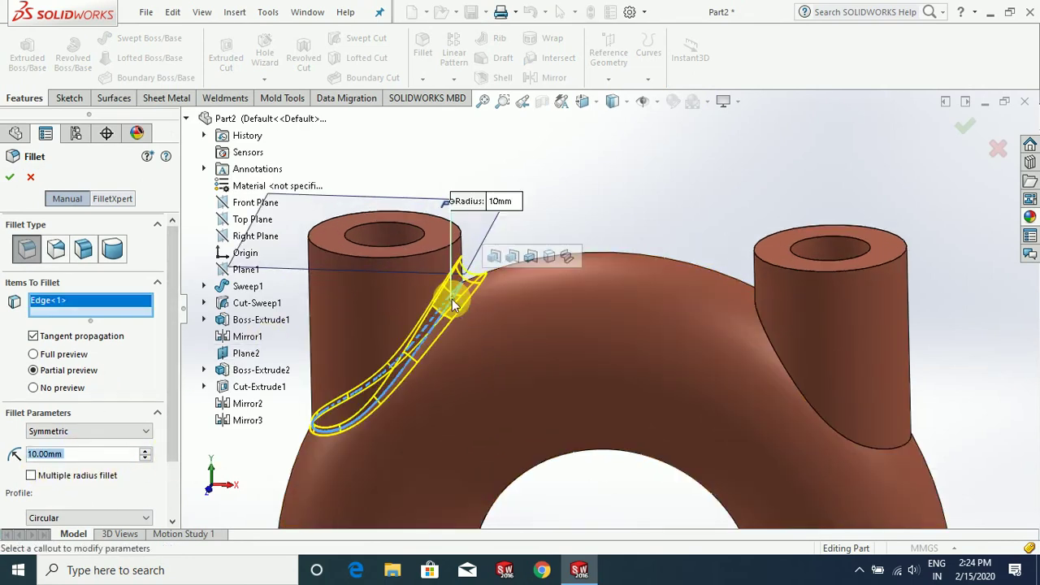
left_click(764, 327)
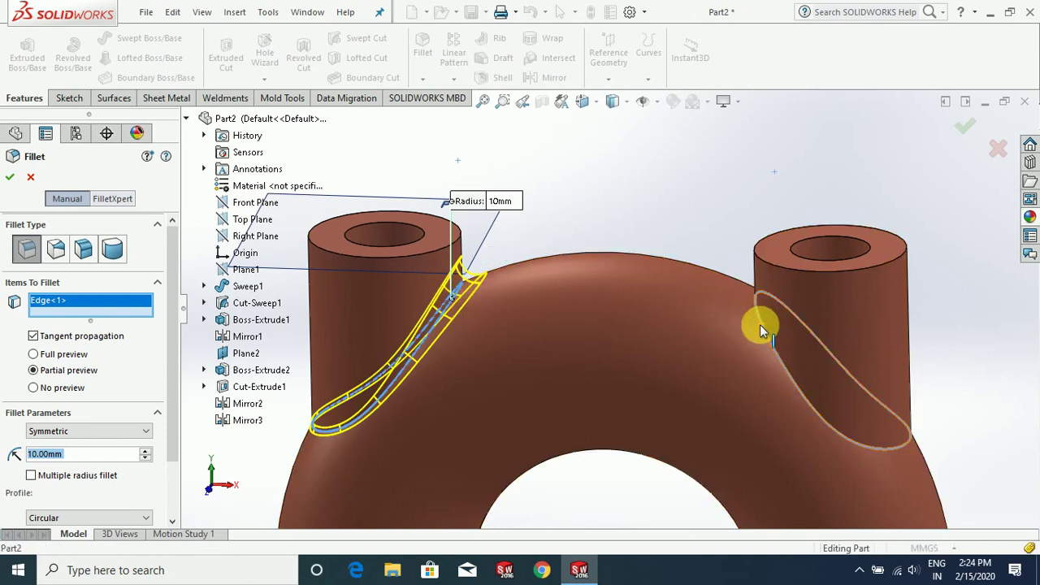
left_click(5, 183)
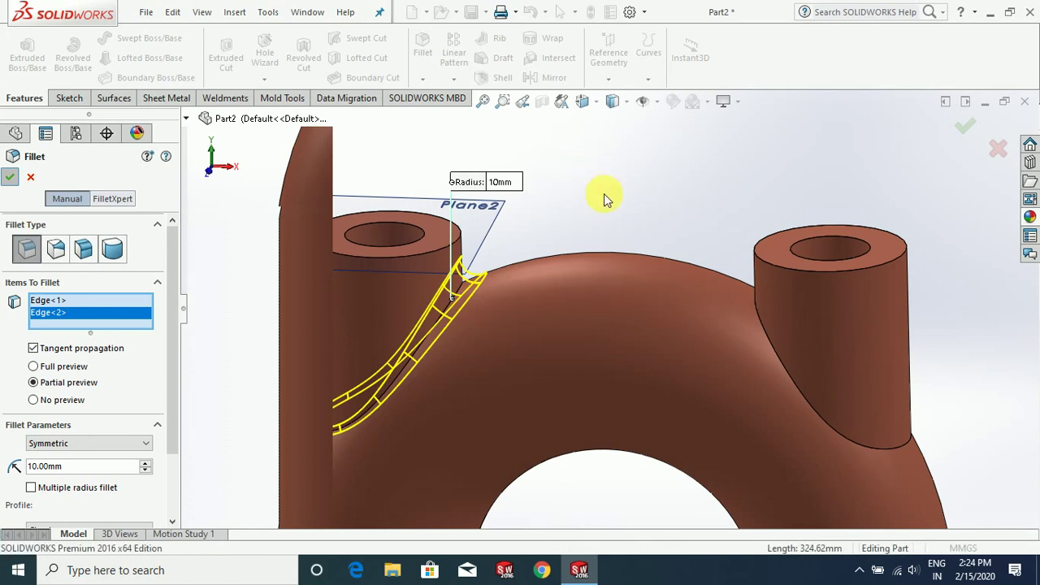
Step: Hide the reference plane Plane2 at the top of the branch stub
scroll(657, 210, "up", 5)
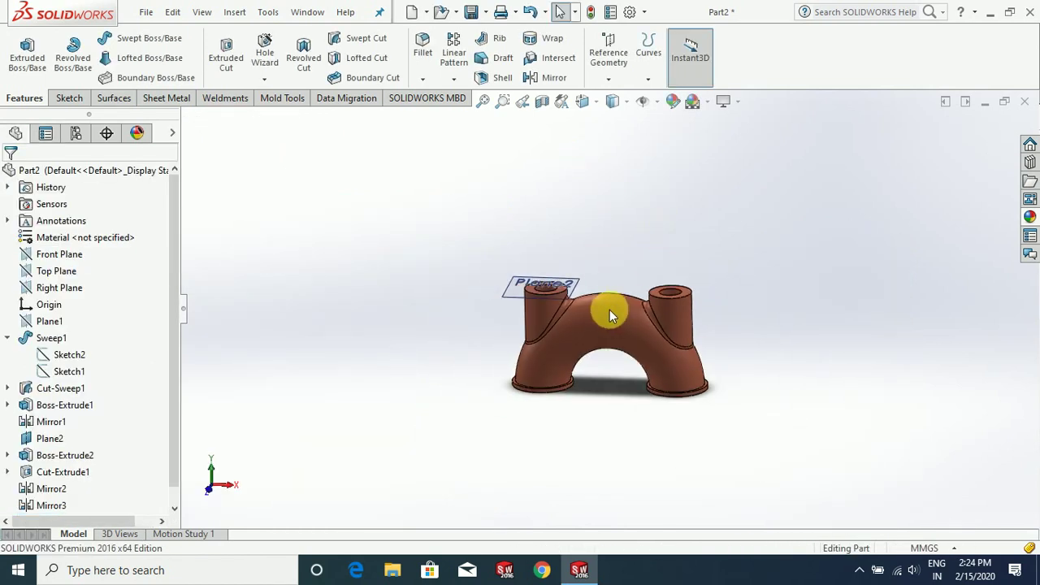
scroll(611, 316, "down", 4)
left_click(532, 264)
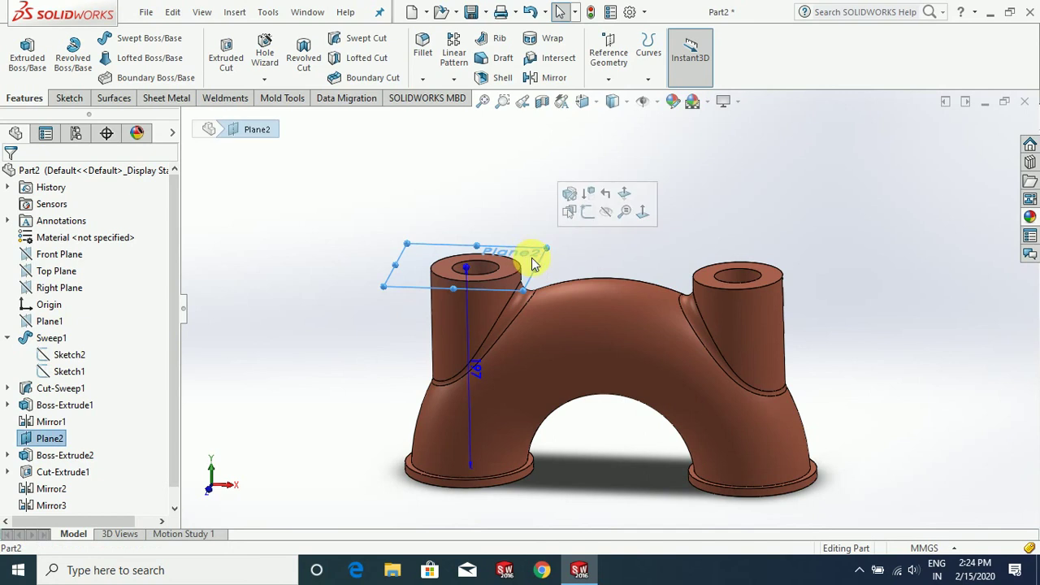
left_click(606, 213)
scroll(638, 353, "up", 3)
Step: Fillet the upper and lower outer edges of the right end flange with a symmetric 3.9 mm radius
scroll(603, 391, "down", 5)
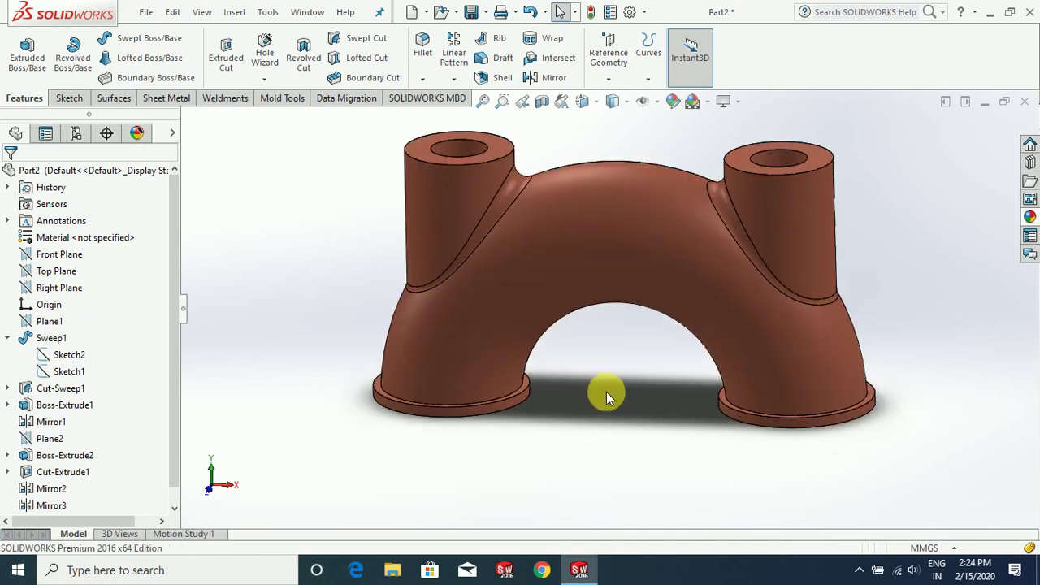
middle_click_drag(606, 392, 622, 366)
scroll(739, 409, "down", 6)
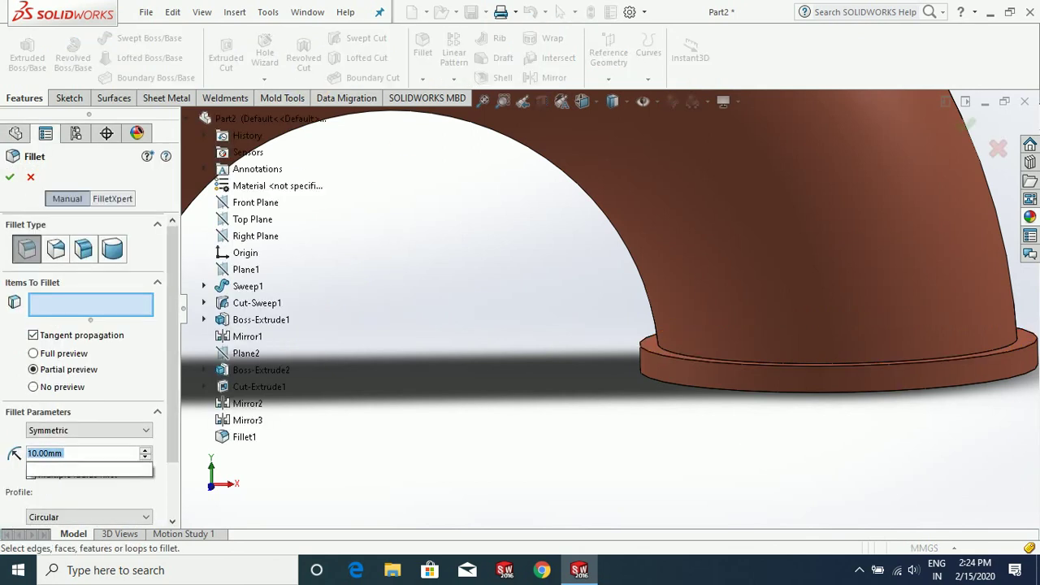
scroll(692, 355, "down", 5)
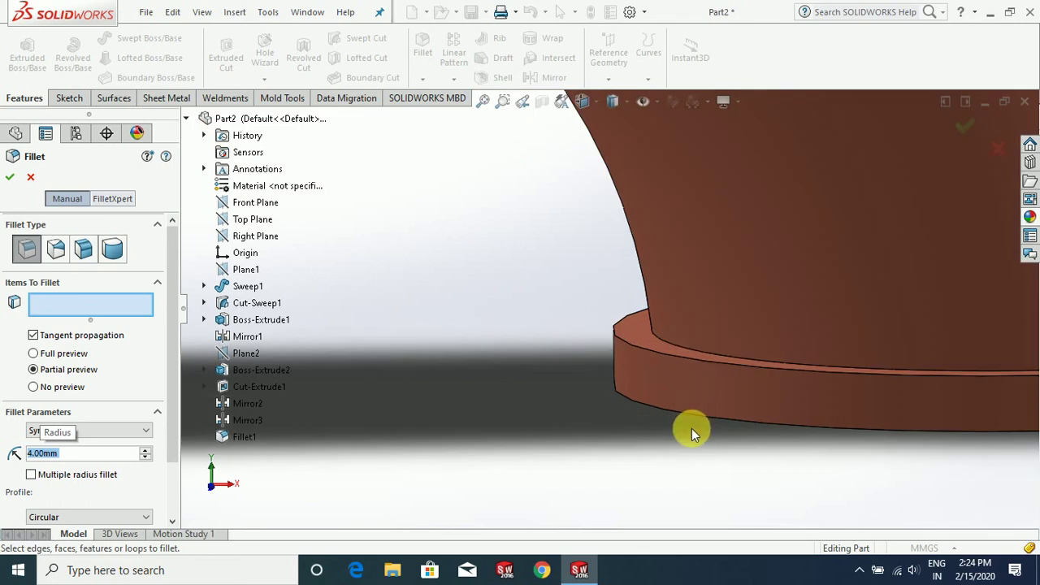
left_click(684, 395)
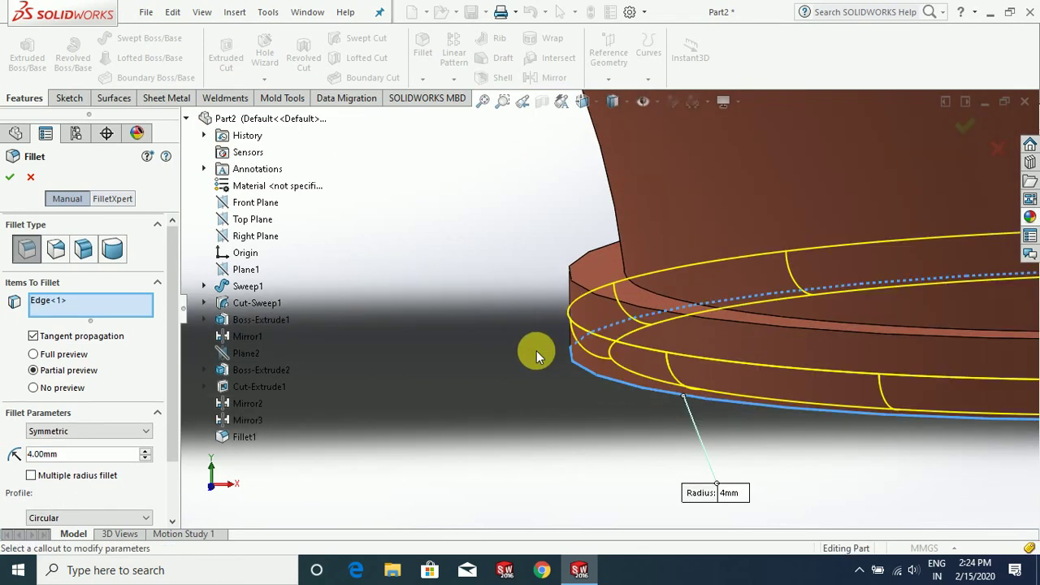
left_click(594, 294)
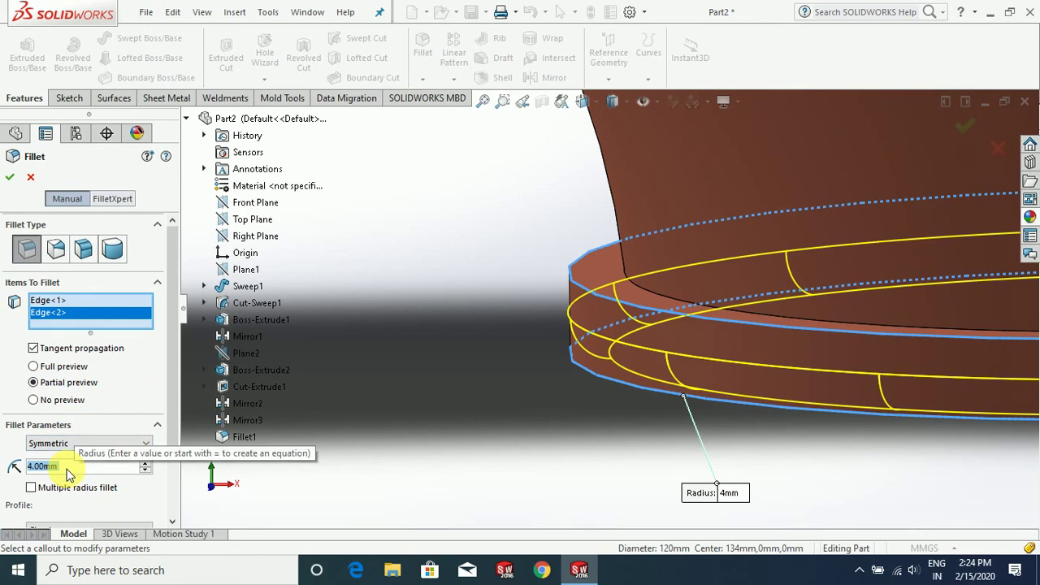
type("3.9")
key("Return")
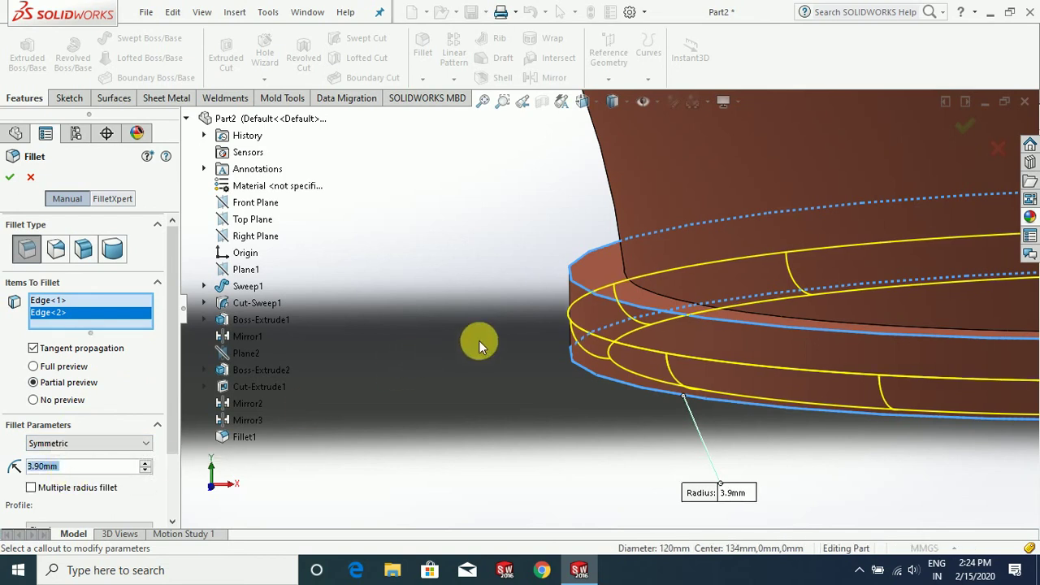
left_click(612, 301)
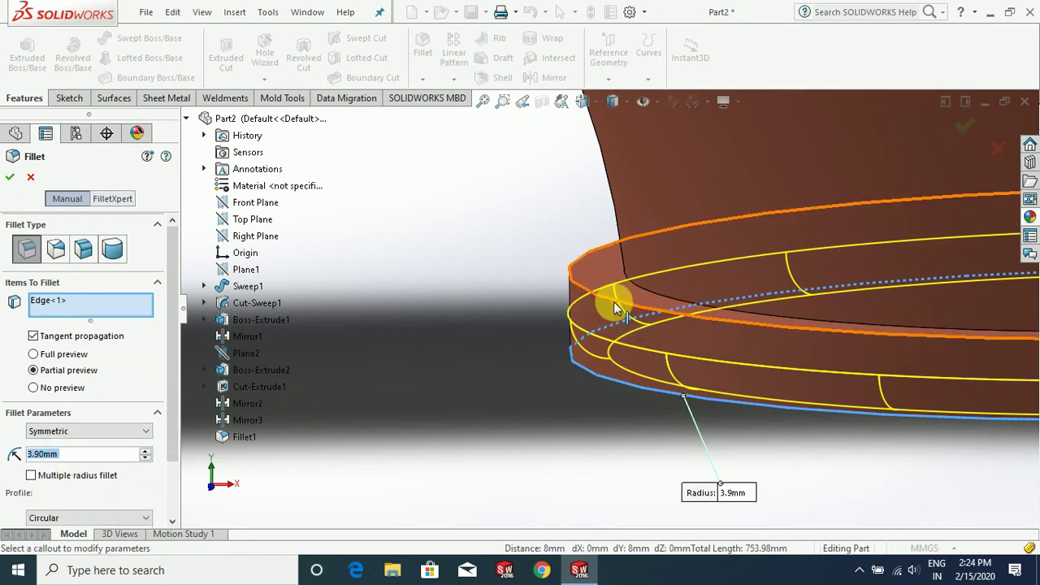
left_click(615, 301)
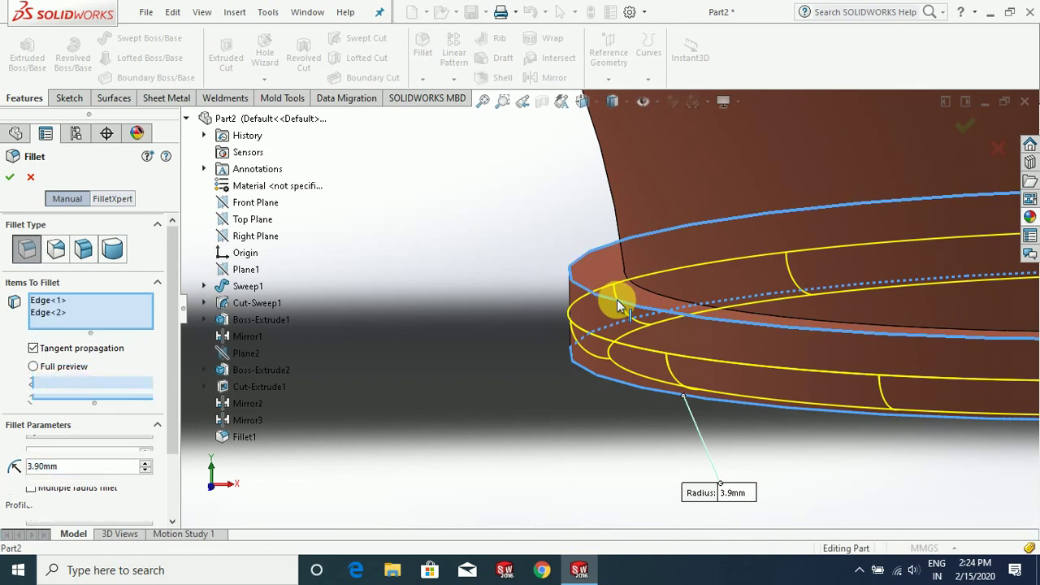
left_click(9, 179)
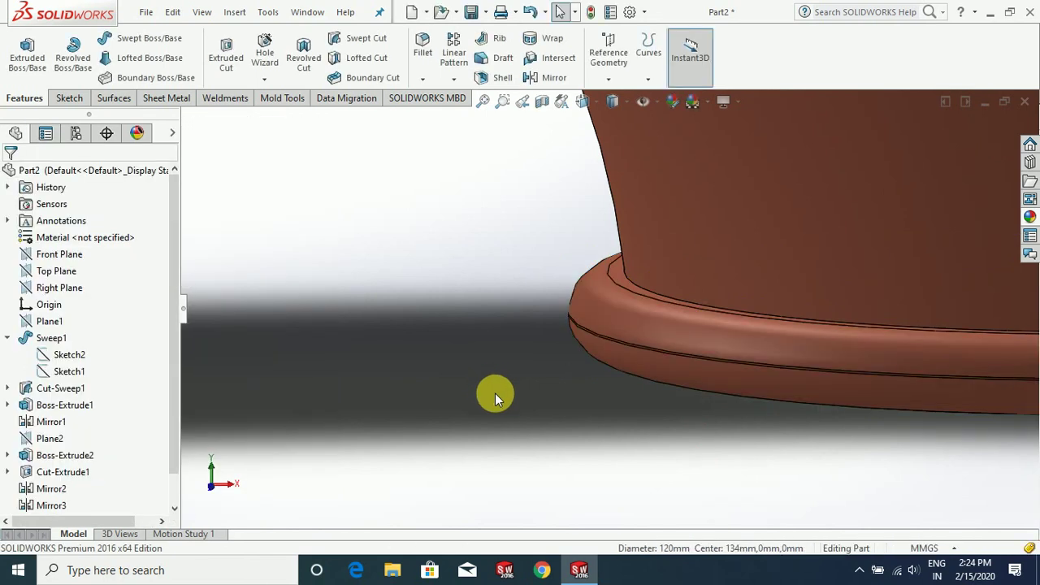
Step: Fillet the upper and lower outer edges of the left end flange with the same symmetric 3.9 mm radius
scroll(512, 404, "up", 8)
scroll(116, 290, "down", 1)
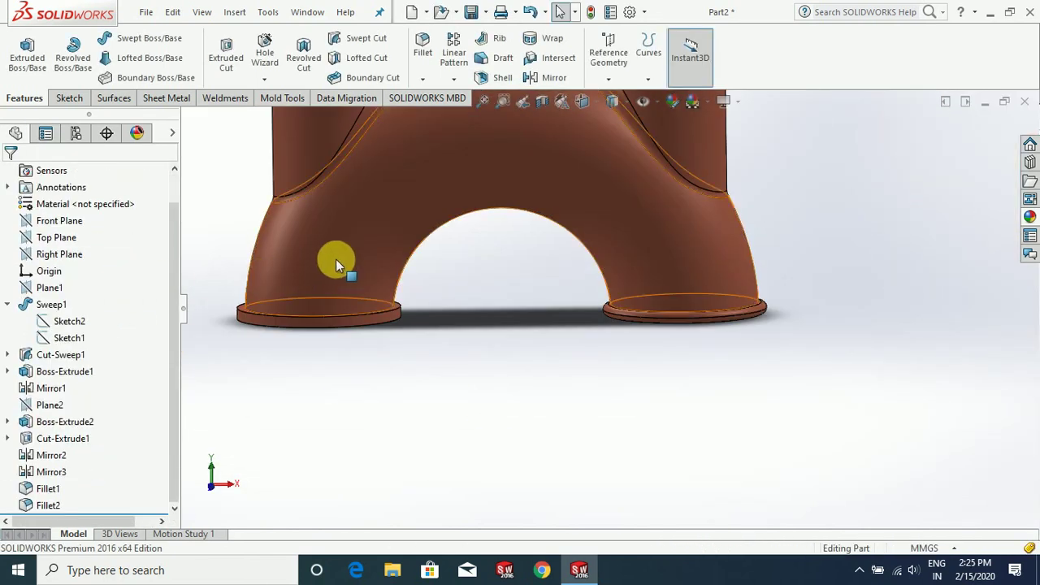
scroll(341, 268, "down", 2)
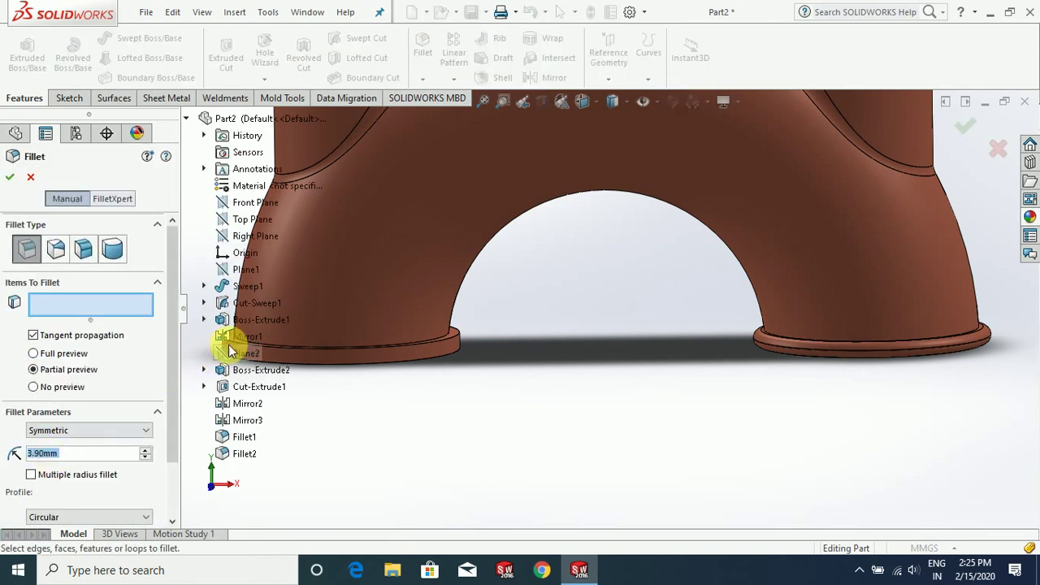
scroll(520, 378, "up", 3)
scroll(417, 336, "down", 6)
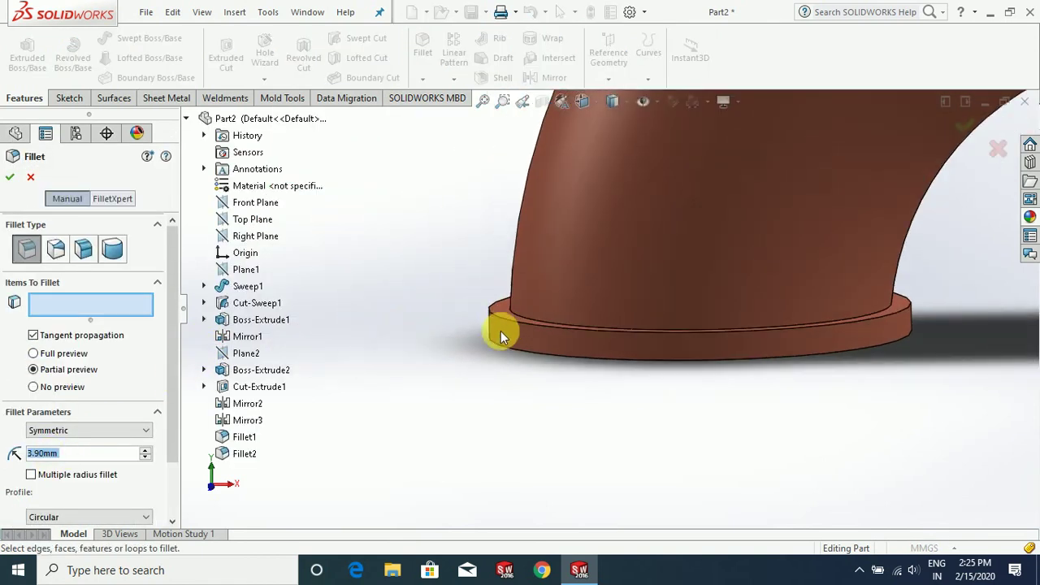
left_click(505, 321)
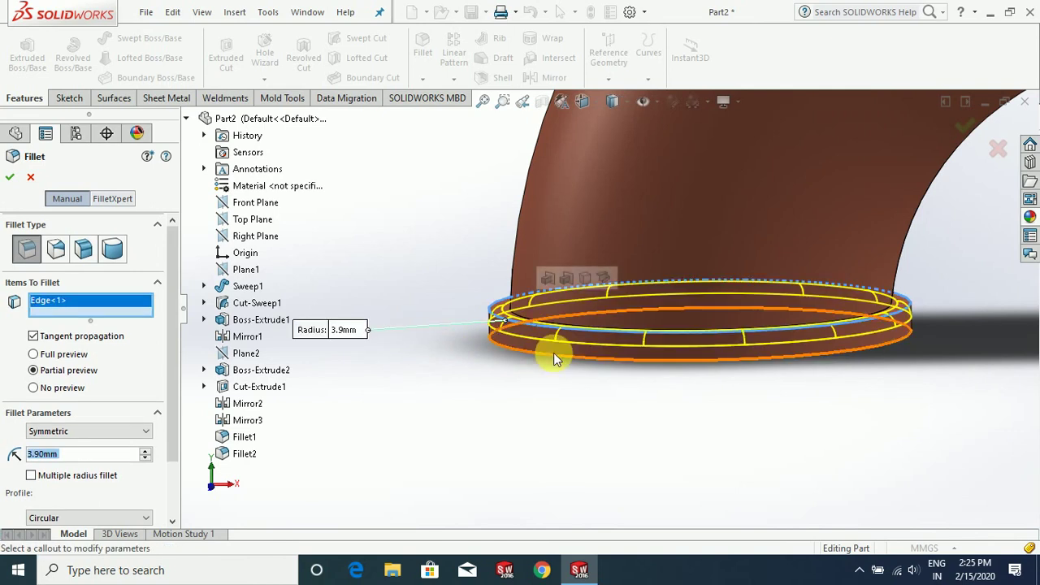
left_click(552, 352)
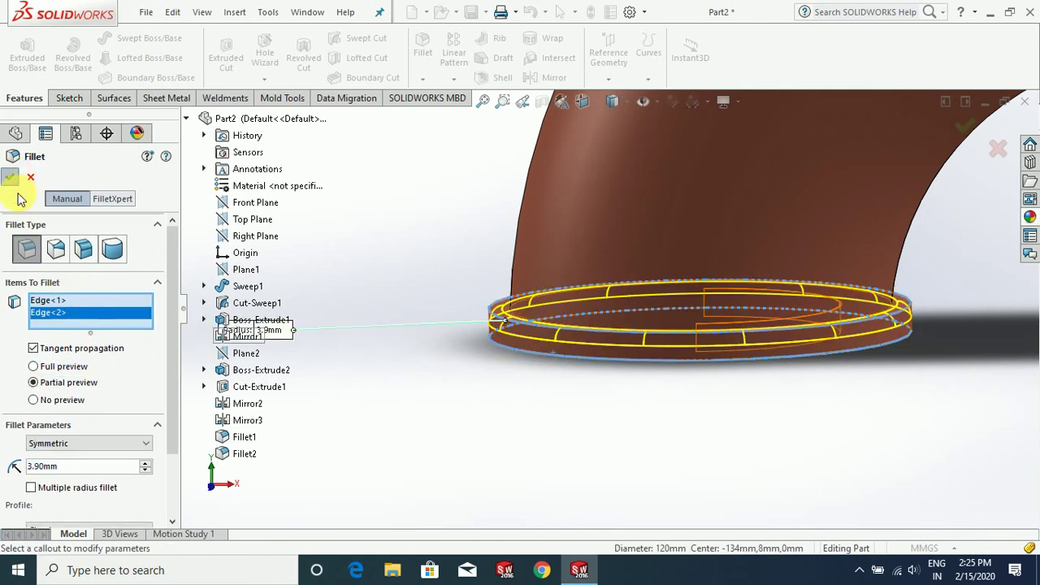
left_click(498, 396)
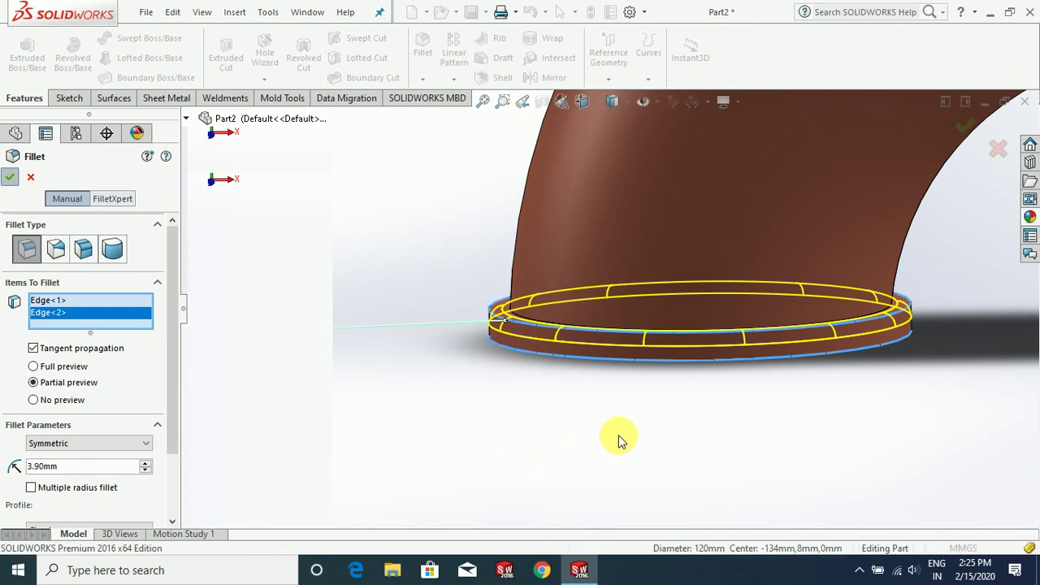
key("Return")
Step: Examine the pipe bend's rounded flanges and filleted branch junctions from several angles
scroll(622, 448, "up", 5)
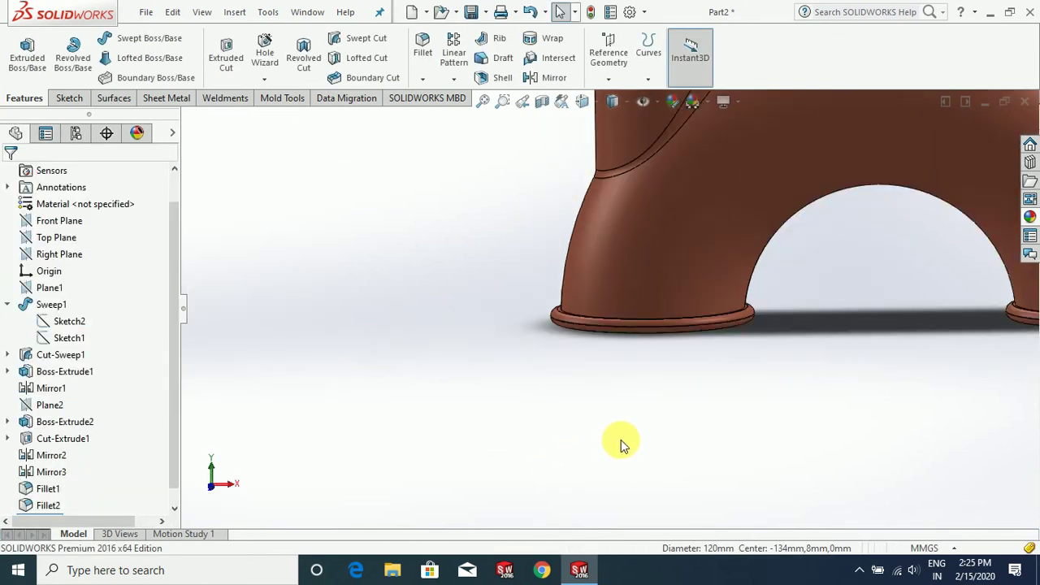
scroll(724, 319, "down", 5)
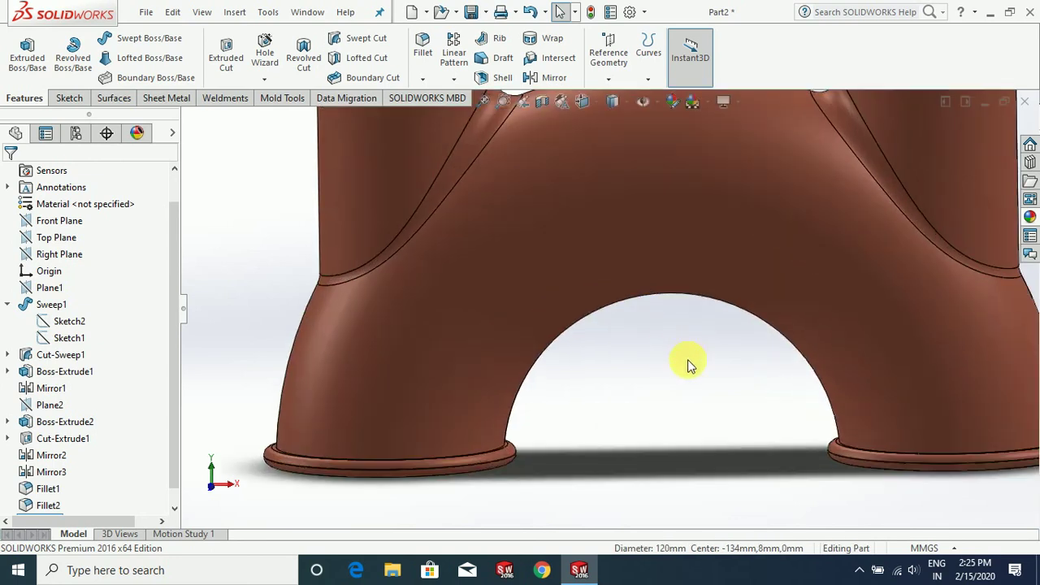
middle_click_drag(687, 362, 695, 321)
scroll(695, 321, "up", 5)
middle_click_drag(662, 284, 410, 455)
scroll(551, 229, "down", 5)
mouse_move(661, 313)
middle_mouse_down()
mouse_move(650, 372)
mouse_move(656, 236)
mouse_move(676, 306)
mouse_move(668, 331)
mouse_move(655, 333)
middle_mouse_up()
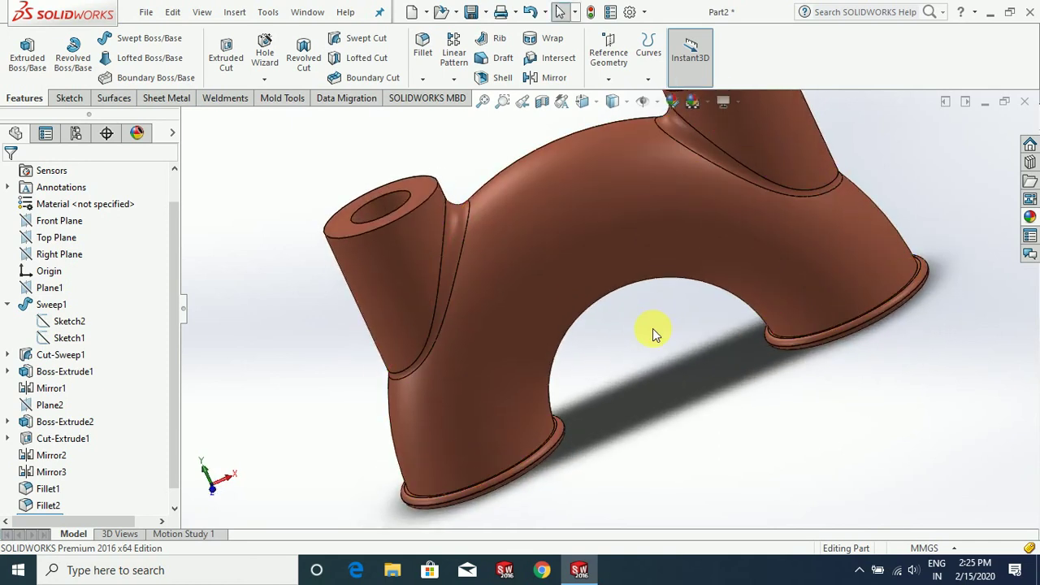